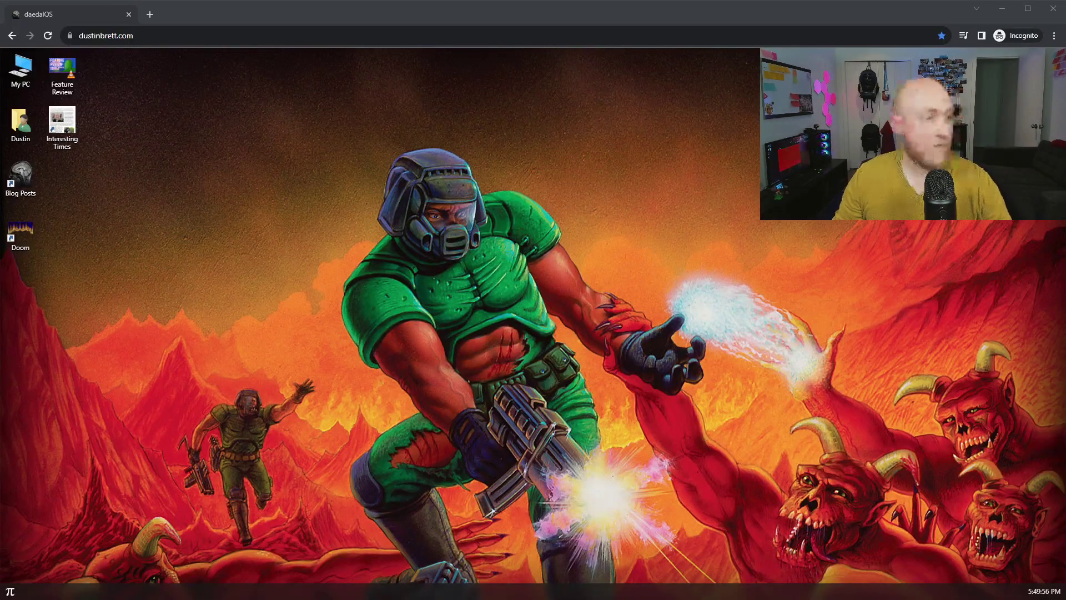
Open the Doom folder on the desktop and move its window closer to the desktop icons
left_click(251, 262)
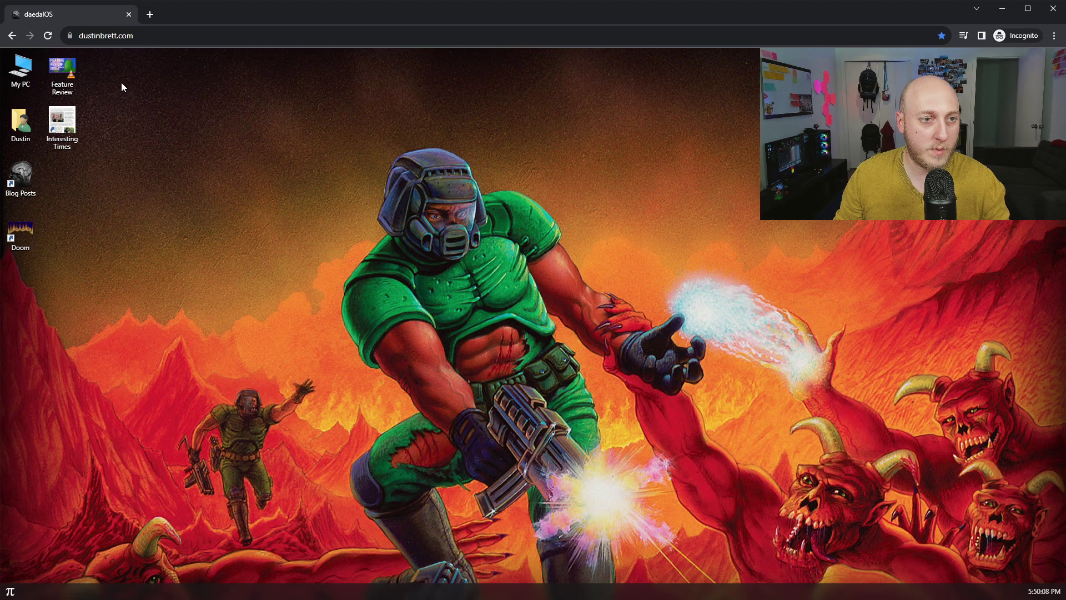
left_click_drag(121, 82, 121, 83)
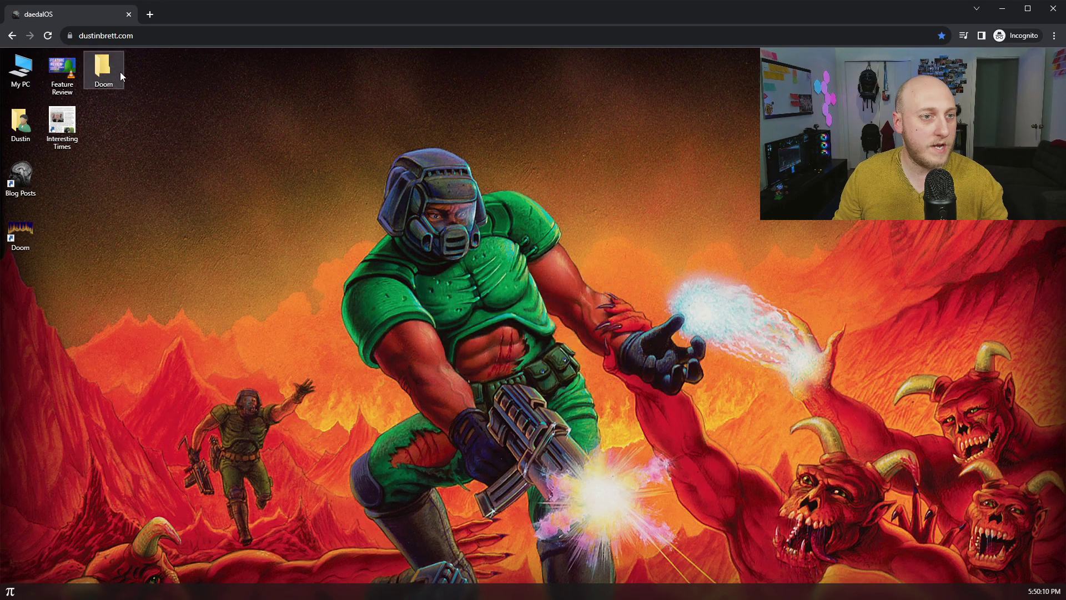
left_click(89, 82)
double_click(99, 81)
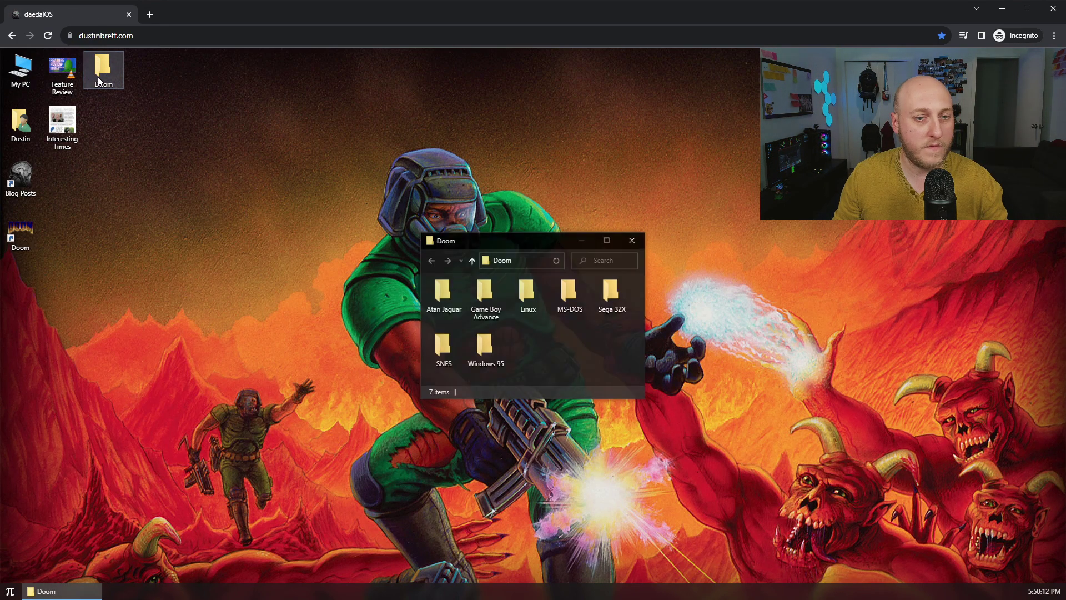
left_click_drag(511, 237, 329, 129)
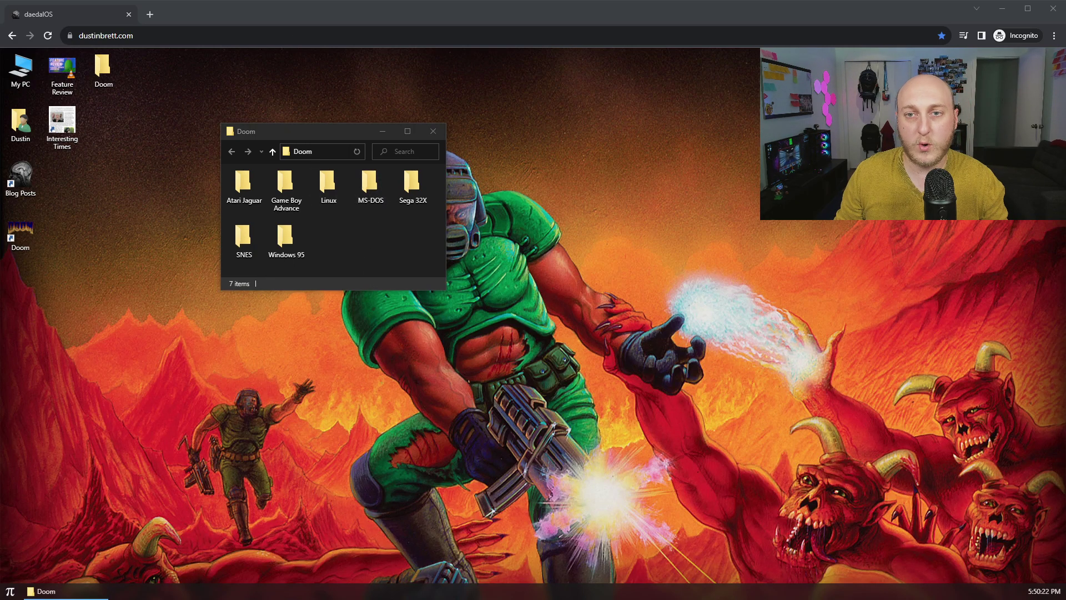
left_click(541, 17)
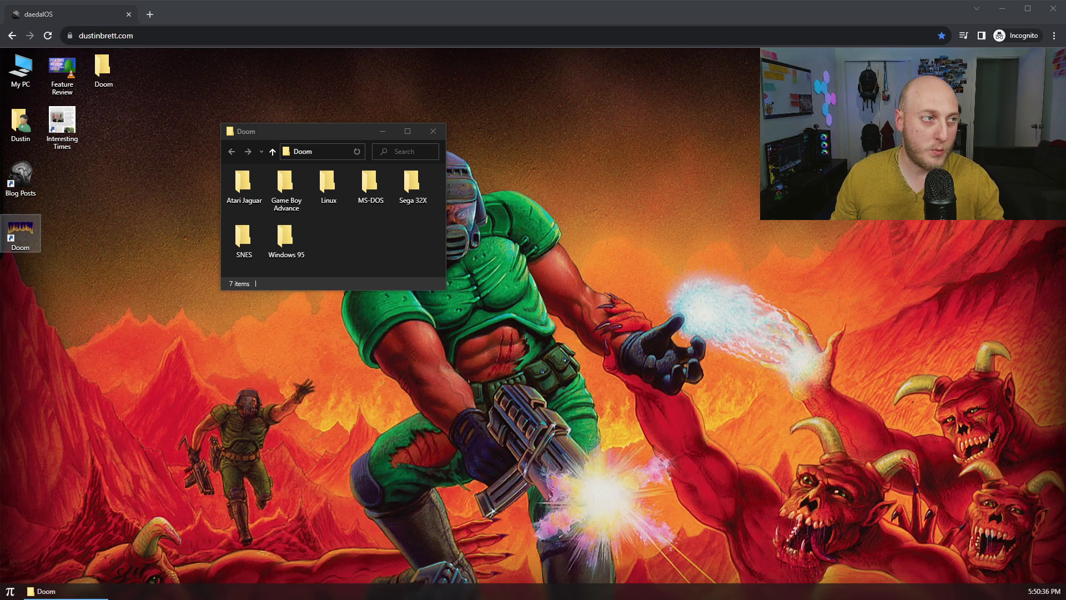
Open the Doom shortcut's file location and view the contents of doom.jsdos with File Explorer
left_click(20, 233)
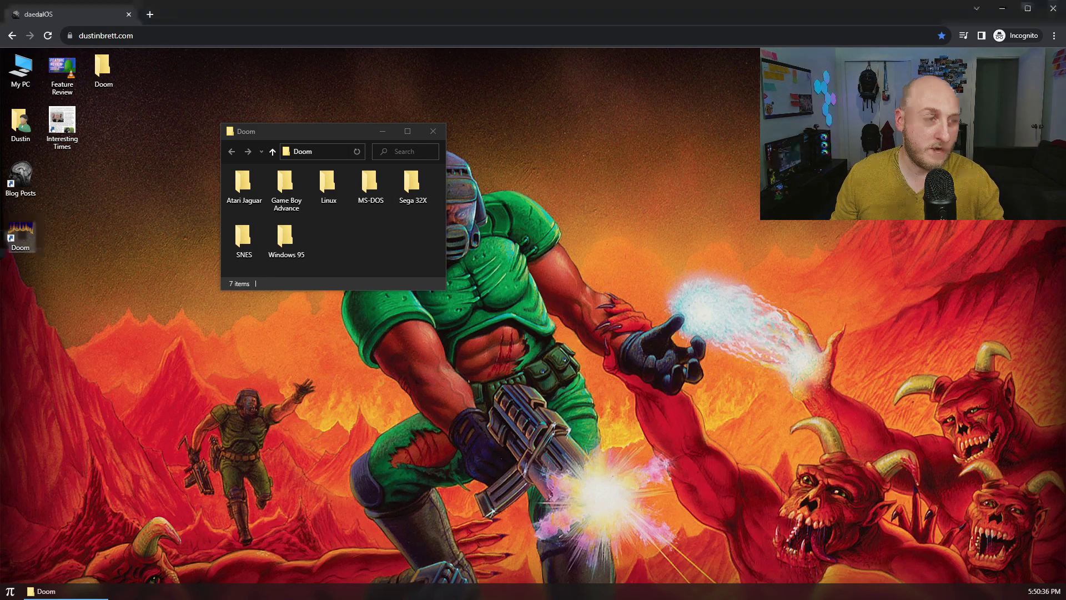
right_click(26, 233)
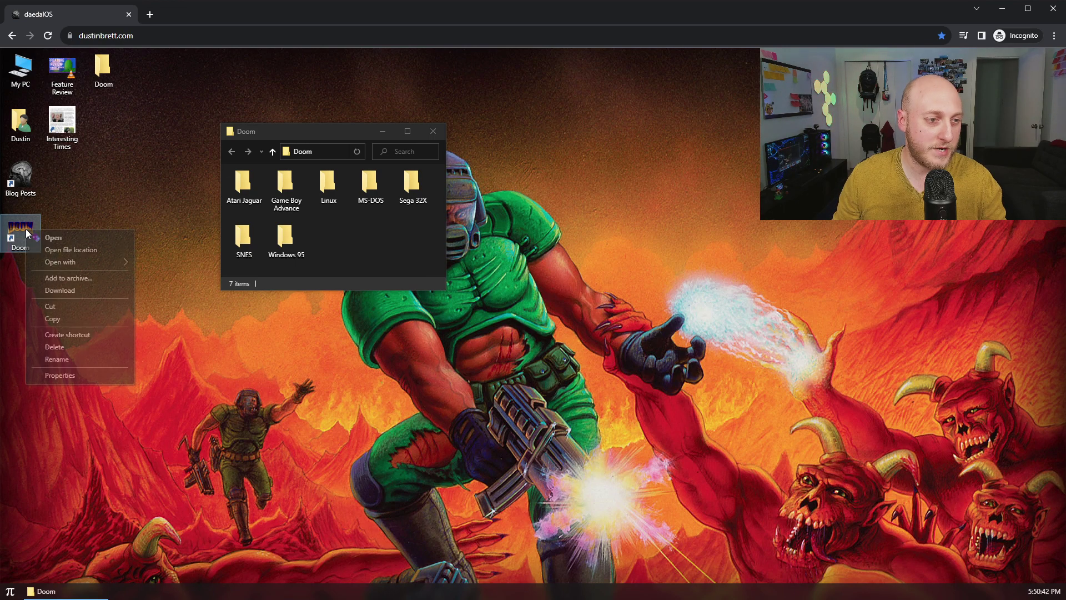
left_click(95, 249)
left_click(429, 204)
right_click(425, 209)
mouse_move(498, 227)
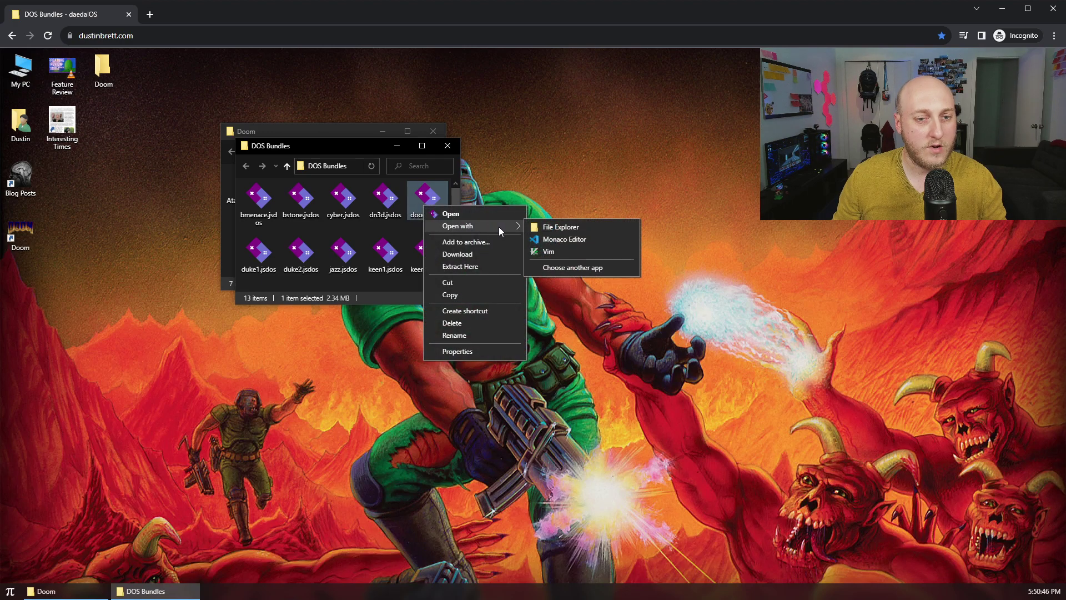
left_click(546, 227)
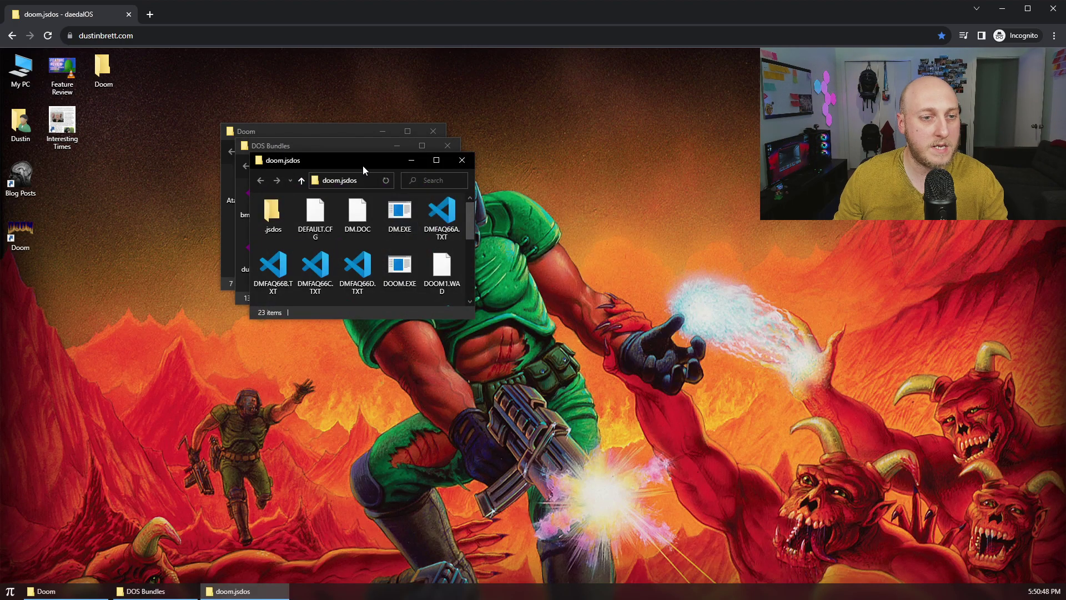
left_click_drag(362, 166, 419, 179)
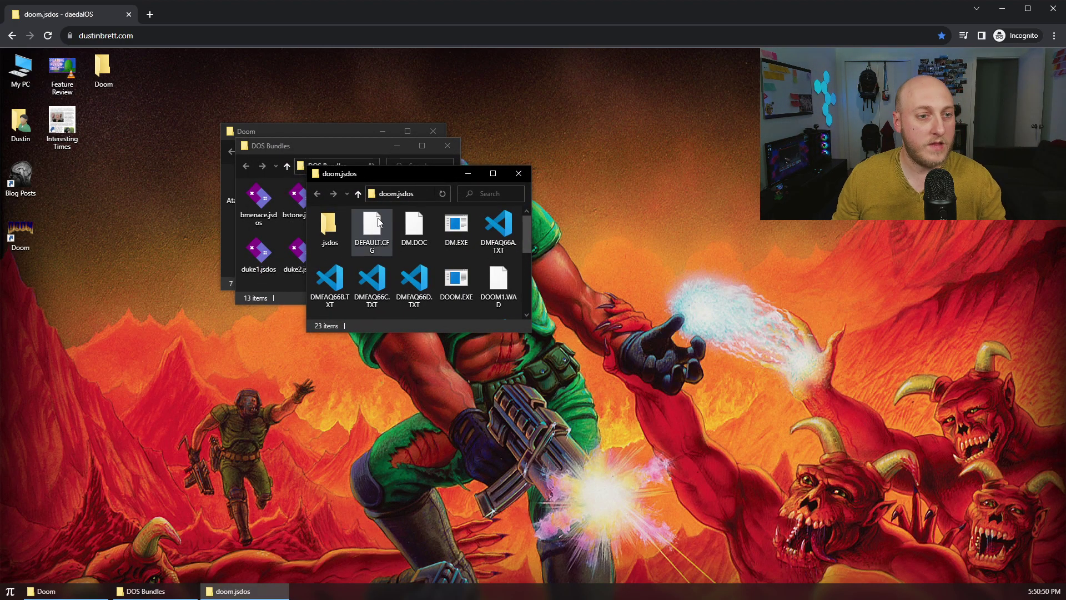
Close the doom.jsdos folder window, launch Doom from its desktop shortcut and reposition the game window
double_click(21, 236)
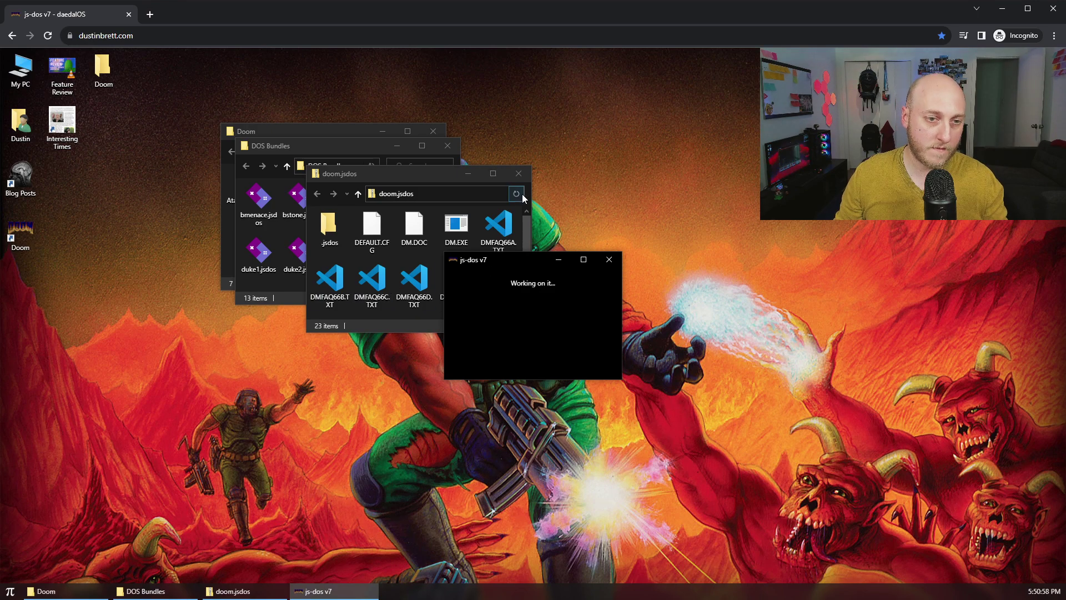
left_click(609, 260)
left_click(519, 173)
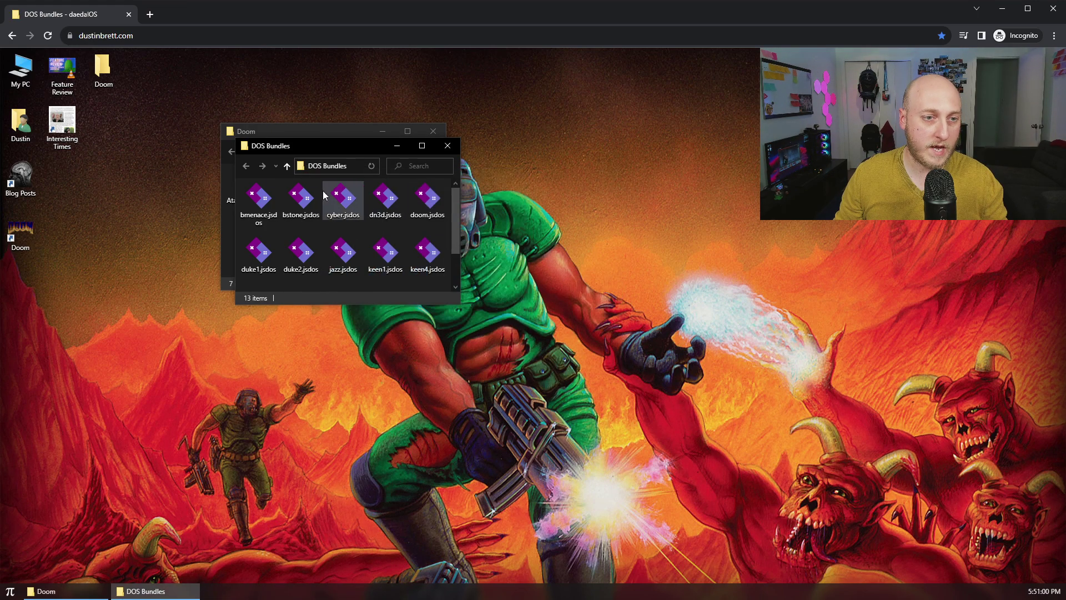
double_click(21, 234)
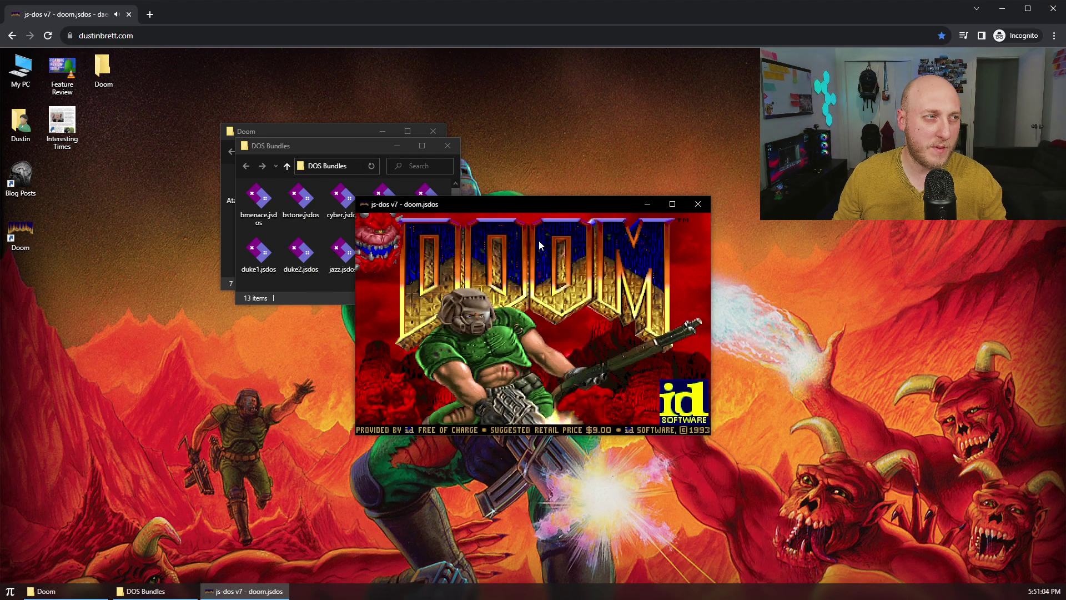
left_click_drag(548, 206, 487, 210)
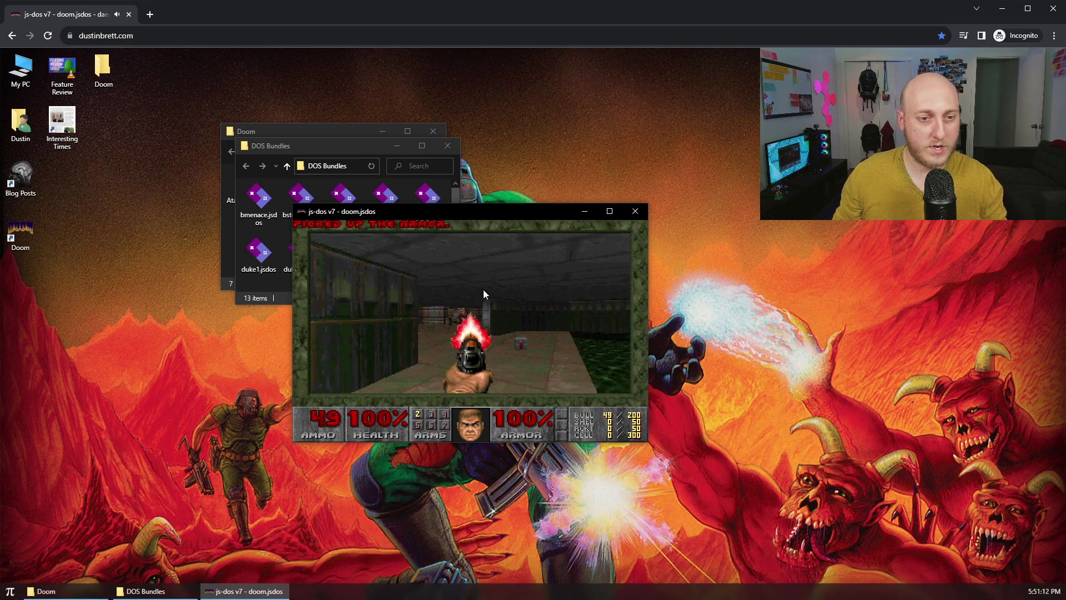
Start a new Doom game from the game's menu, accepting the preselected skill level
key("Escape")
key("Return")
key("Return")
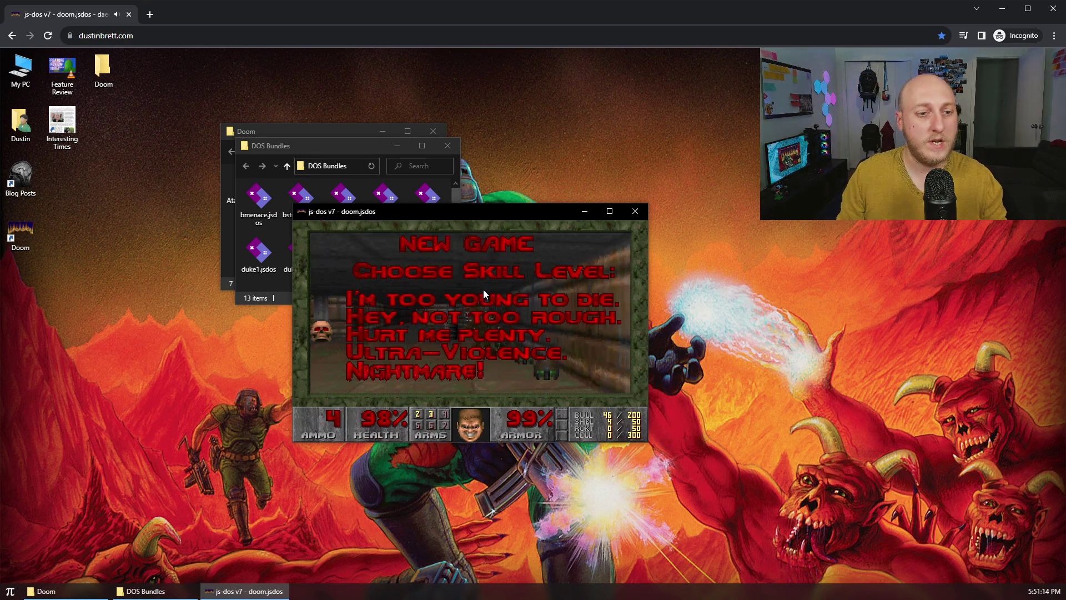
key("Return")
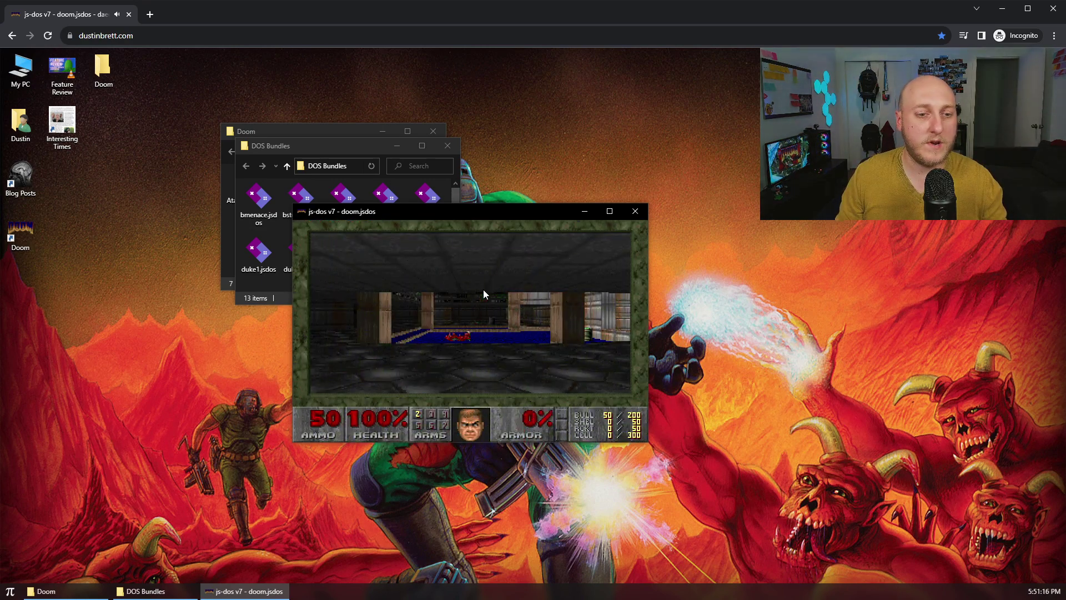
Walk through the starting room of the level and open the door leading out of it
key("Up")
key("Left")
key("Up")
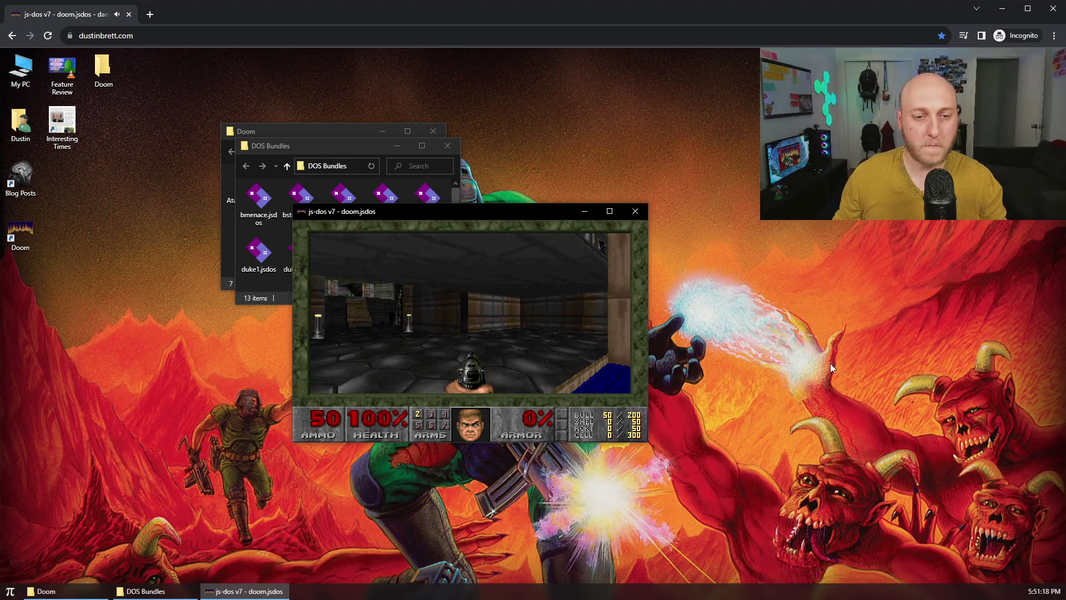
key("Right")
key("Up")
key("Right")
key("Up")
key("Right")
key("Up")
key("space")
Move and enlarge the Doom window, and advance through the corridor into the room with blue wall panels
left_click_drag(478, 208, 391, 114)
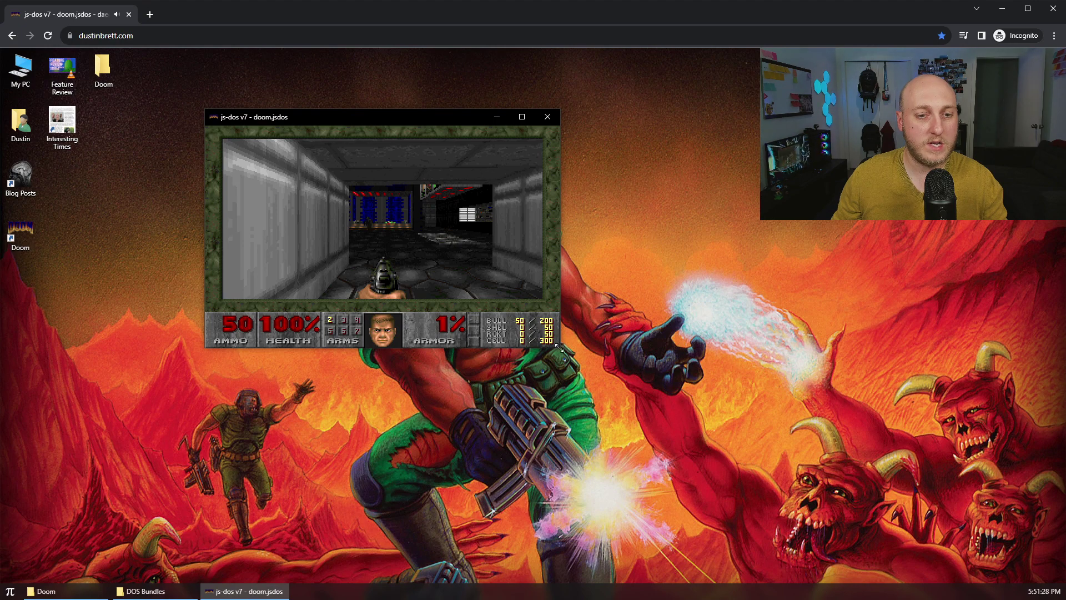
left_click_drag(560, 347, 771, 489)
key("Up")
key("space")
key("Up")
key("Right")
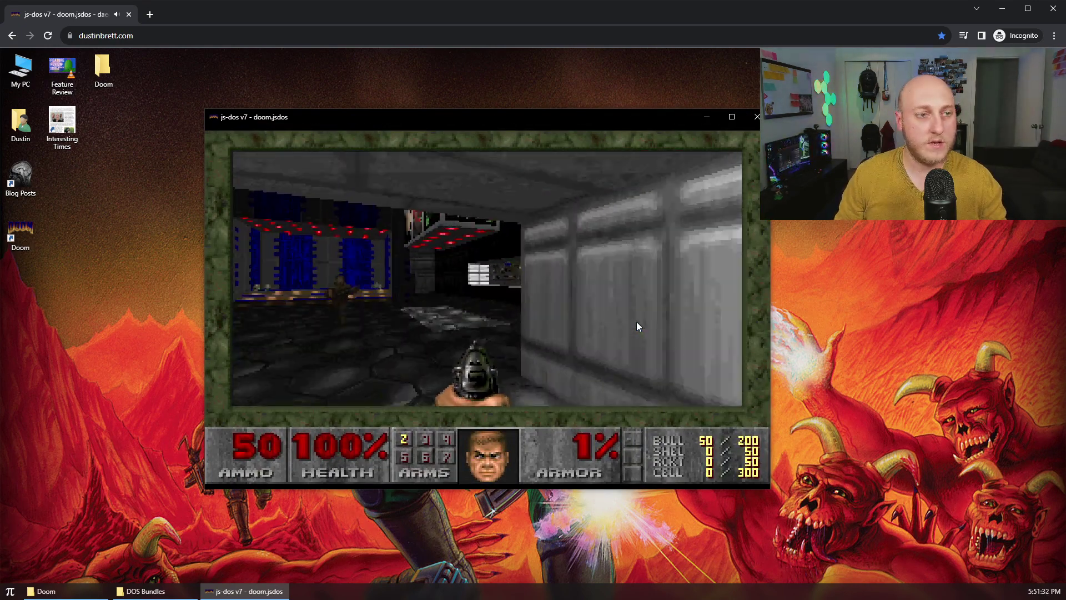
key("Up")
key("Left")
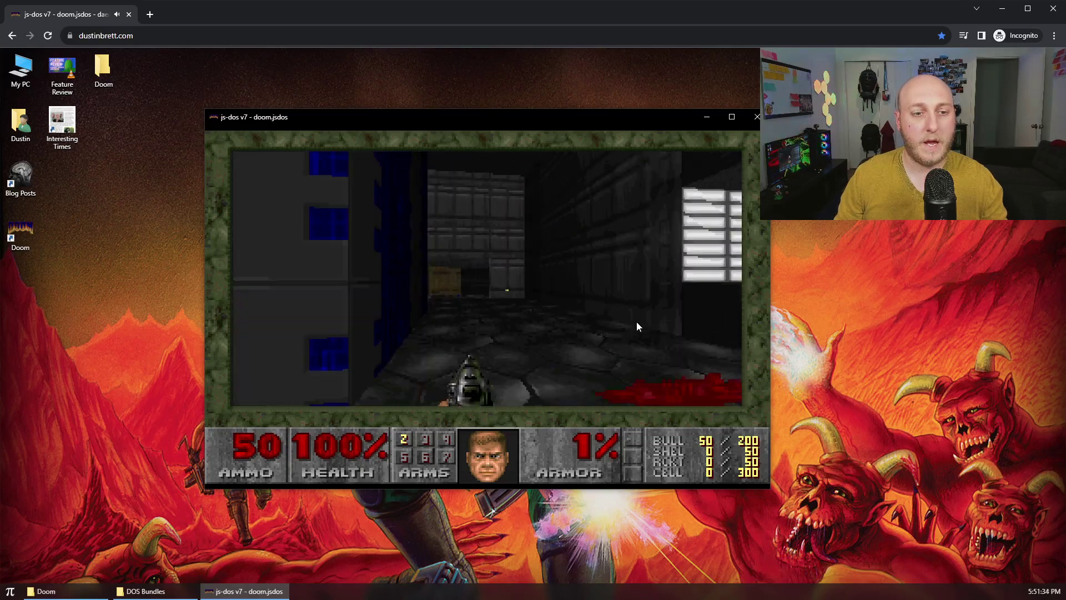
Cross the walkway over the green slime pools and open the door at the end of the passage
key("Up")
key("Right")
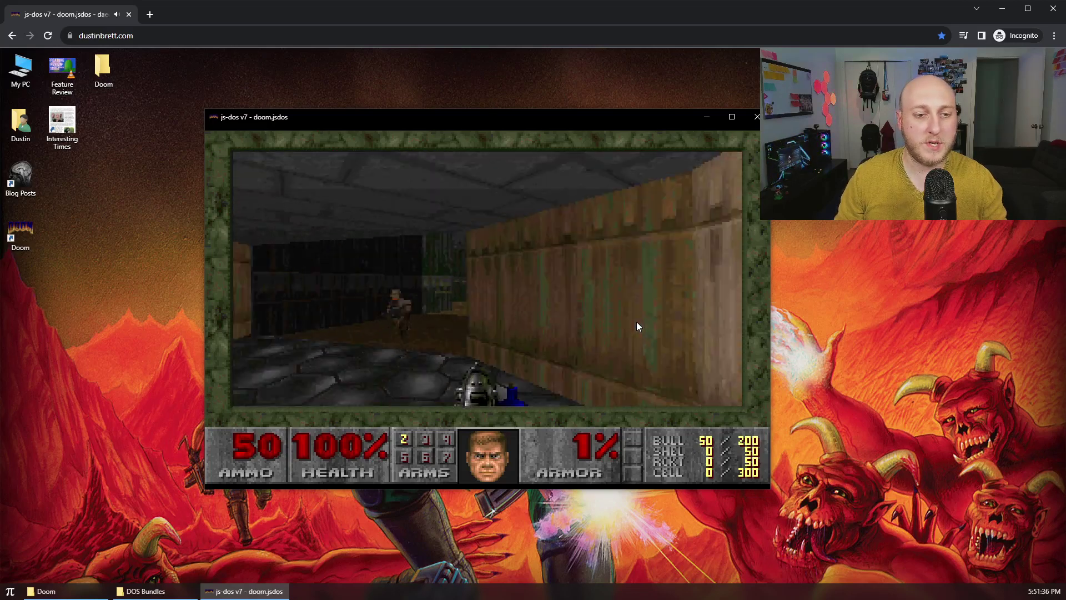
key("Up")
key("Right")
key("Left")
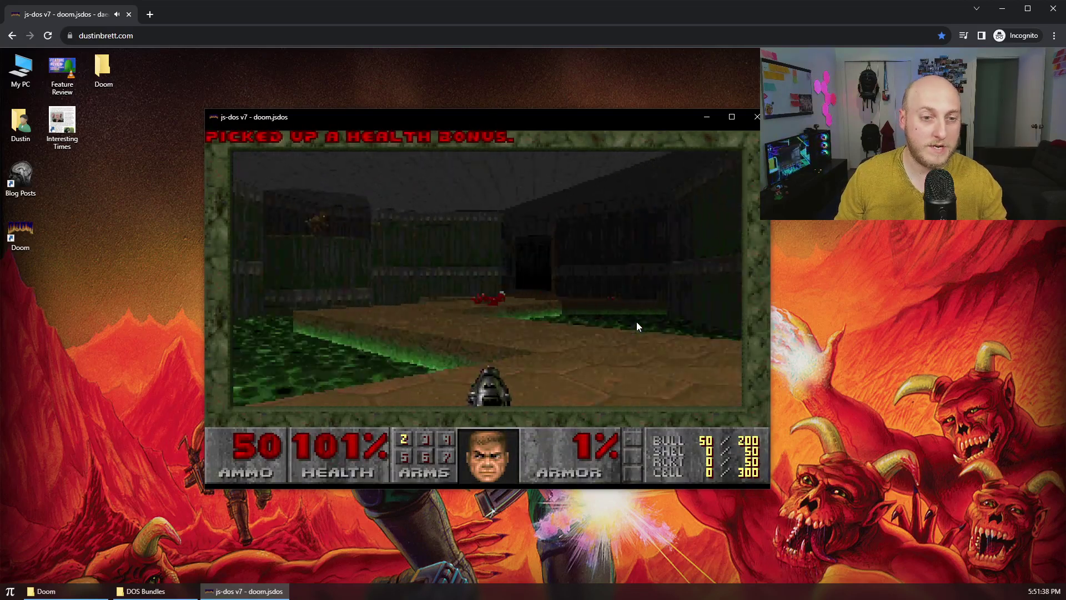
key("Right")
key("Up")
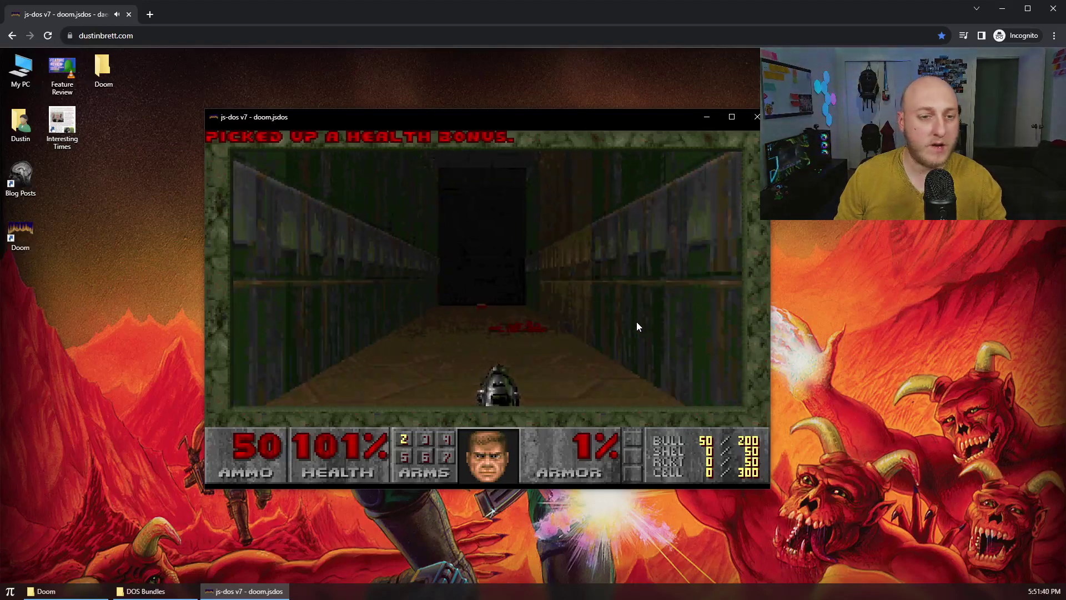
key("Up")
key("space")
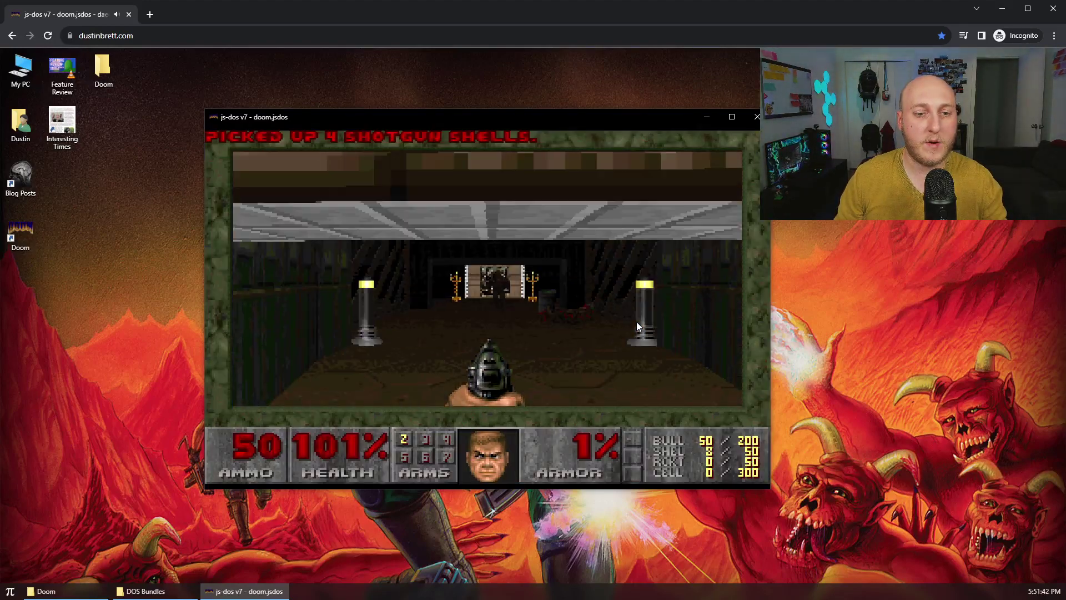
Cross the last room to the EXIT door and activate the exit to finish the Hangar level
key("Up")
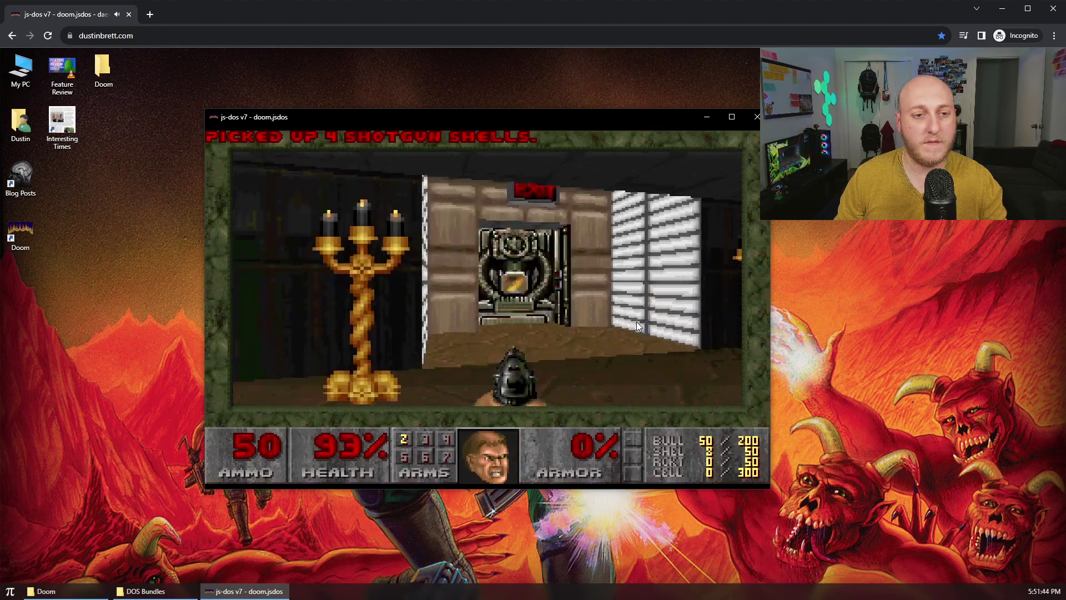
key("Up")
key("space")
key("Right")
key("Left")
key("Up")
key("space")
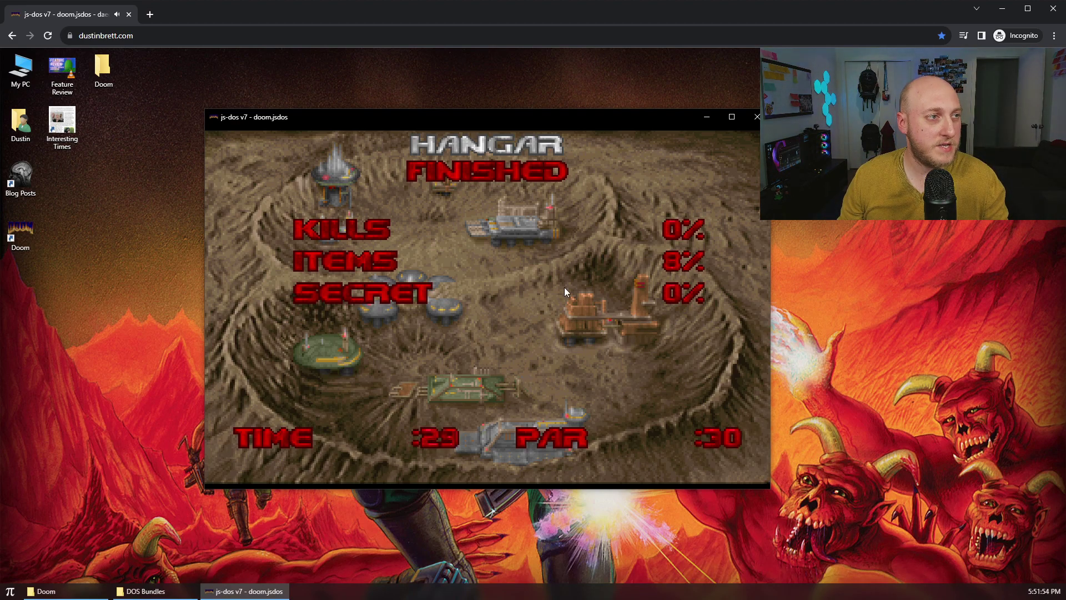
Close the Doom game and the DOS Bundles window, and open the Linux folder inside the Doom folder
left_click(757, 117)
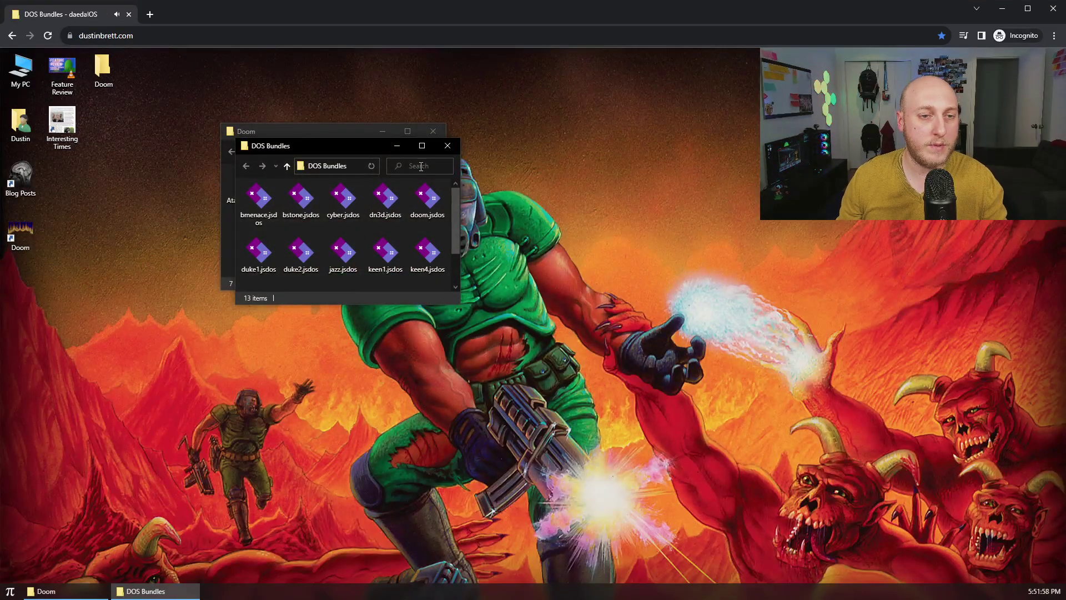
left_click(447, 146)
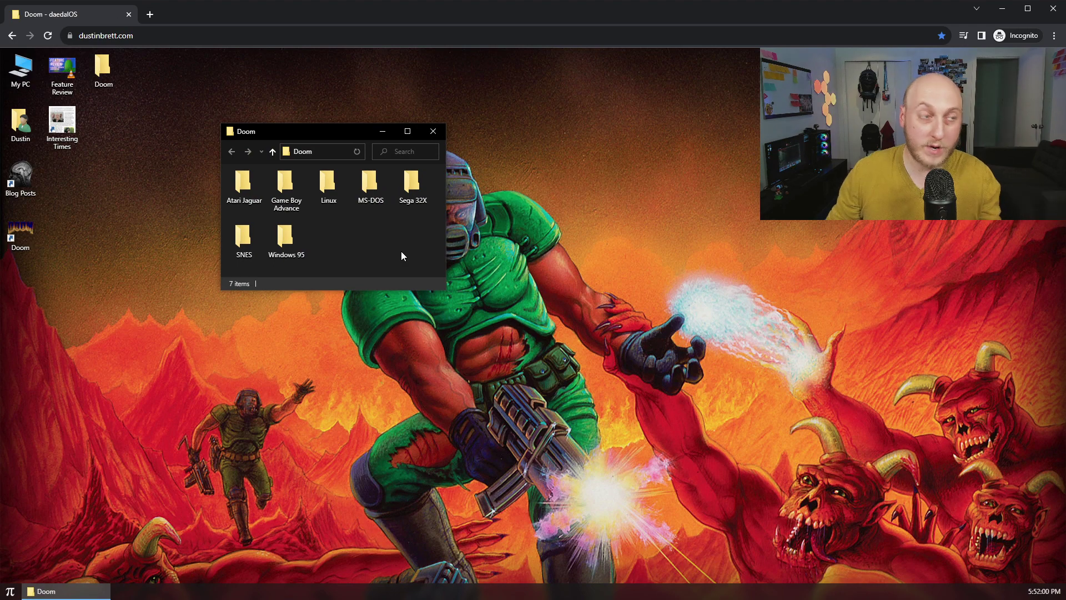
double_click(318, 190)
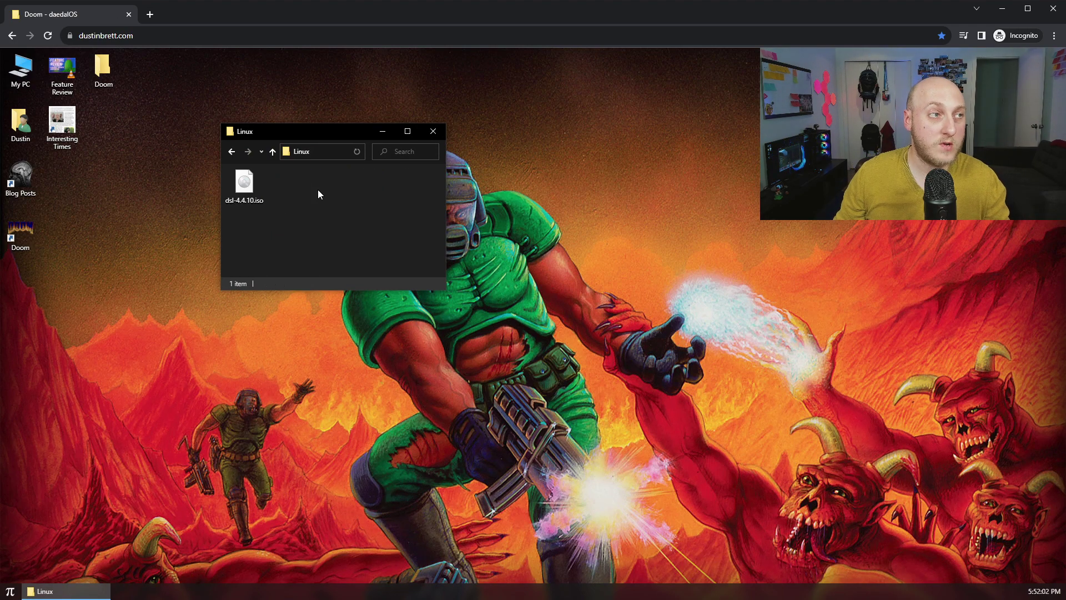
Open dsl-4.4.10.iso with Virtual x86, reposition its window and boot DSL with the default boot option
right_click(244, 190)
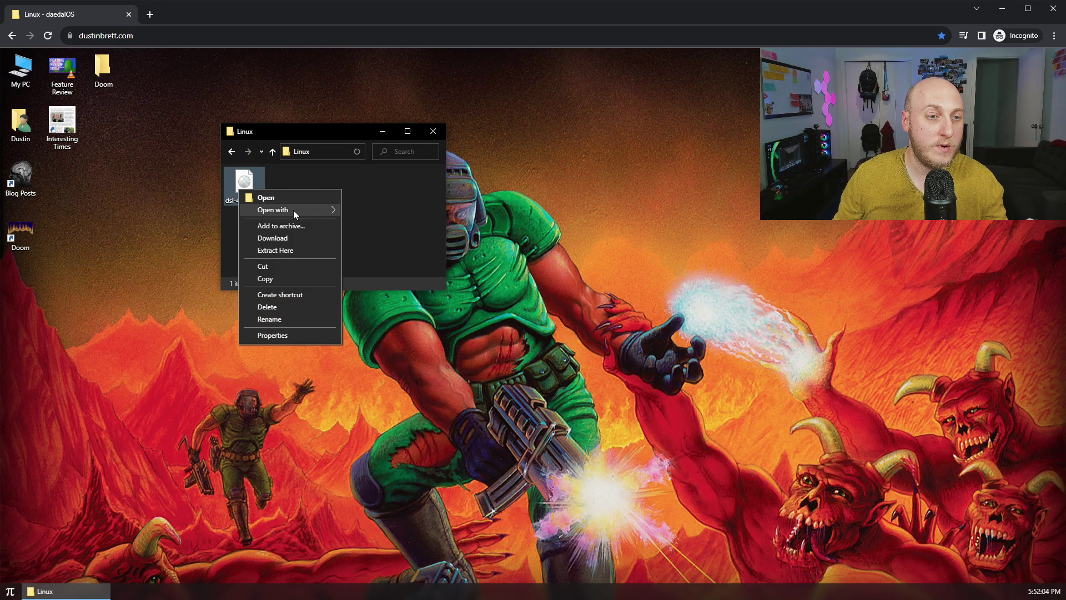
mouse_move(296, 209)
left_click(365, 210)
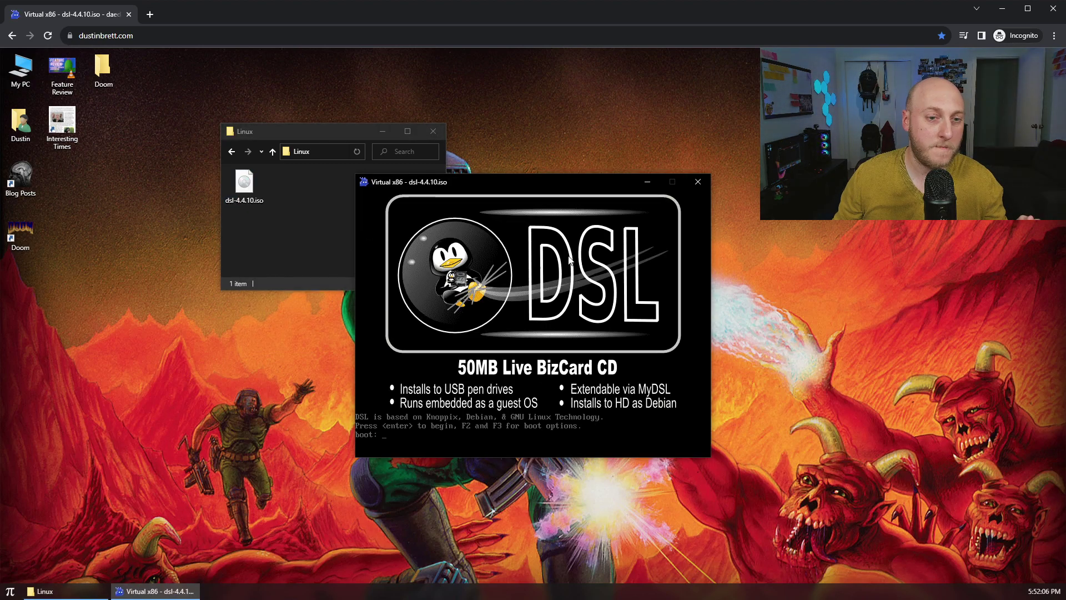
left_click_drag(491, 182, 294, 95)
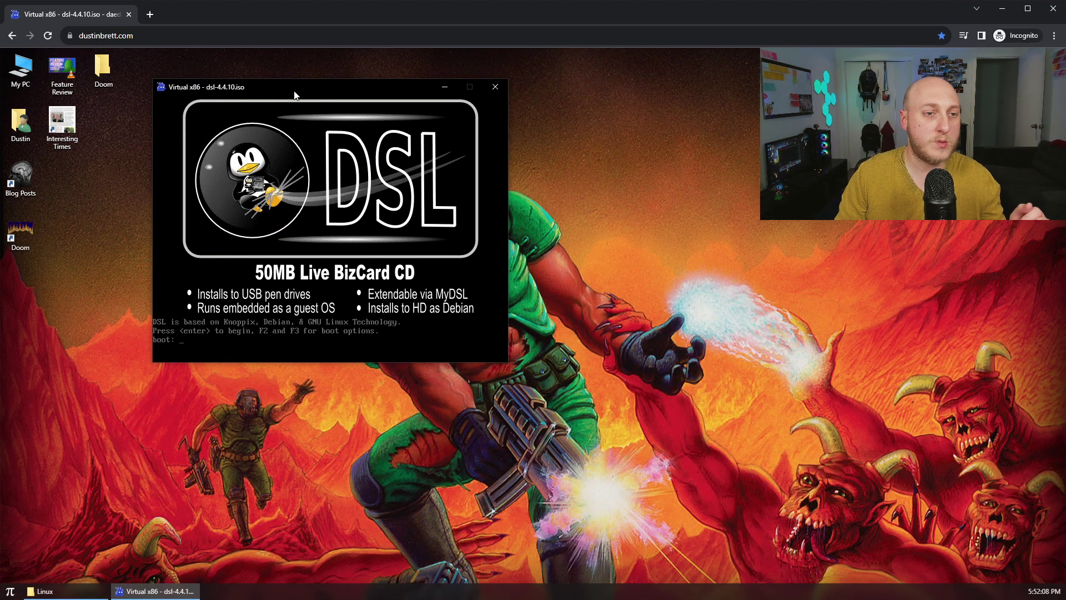
key("Return")
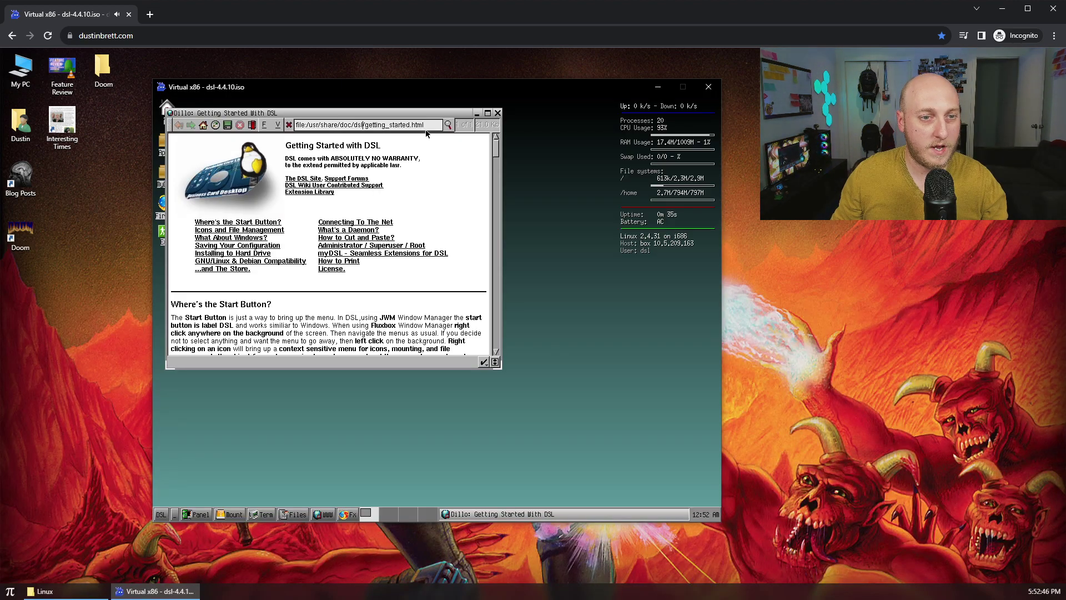
Replace the address in the Dillo browser with distro.ibiblio.org and load the page
left_click_drag(409, 127, 253, 123)
key("BackSpace")
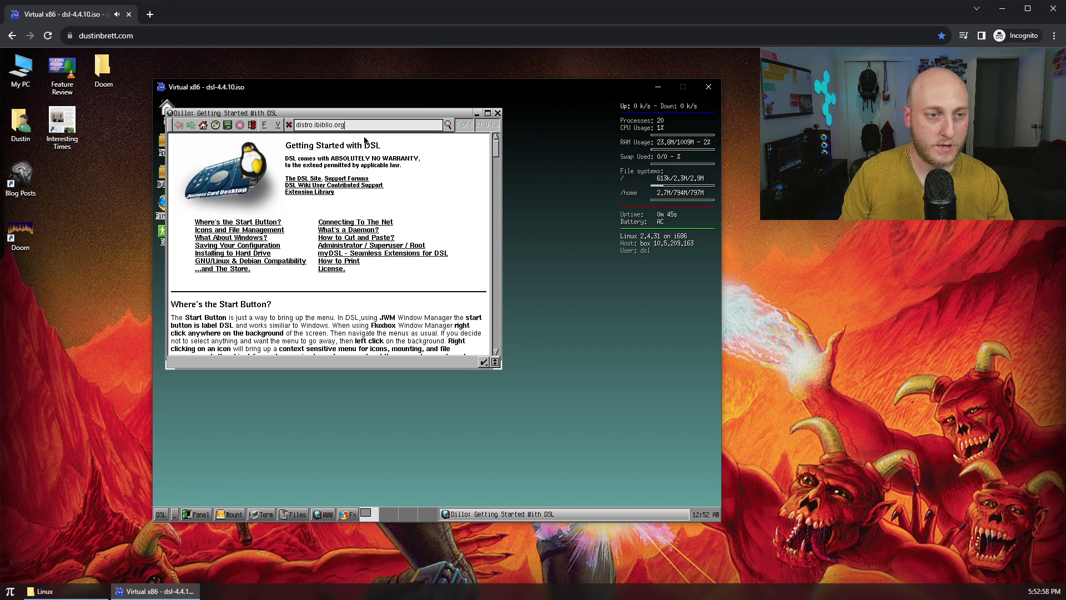
key("Return")
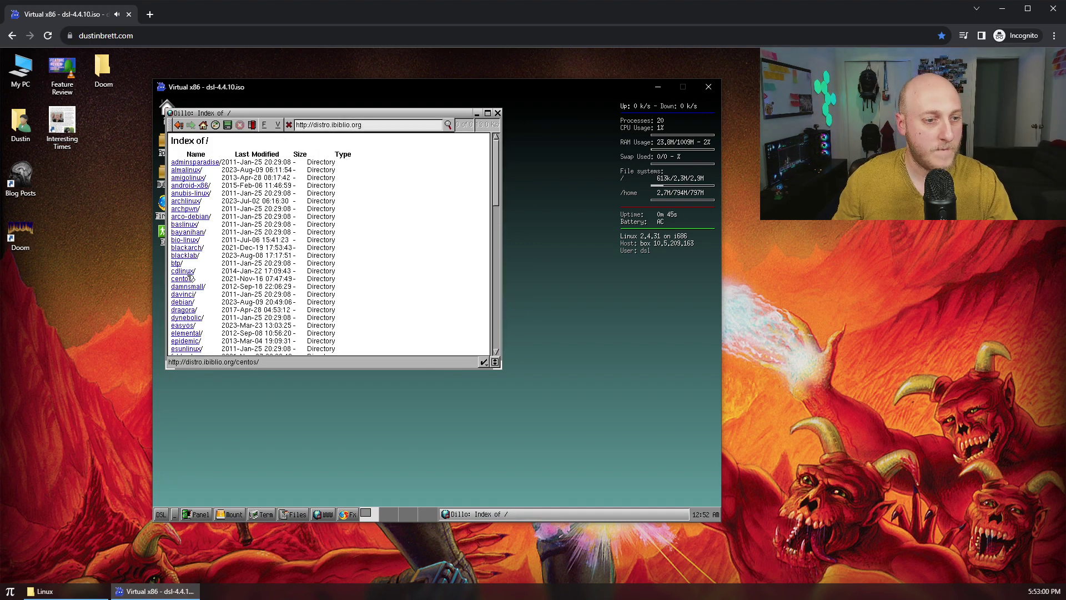
Open the damnsmall directory, go into its mydsl repository and load the Games extension list
left_click(194, 288)
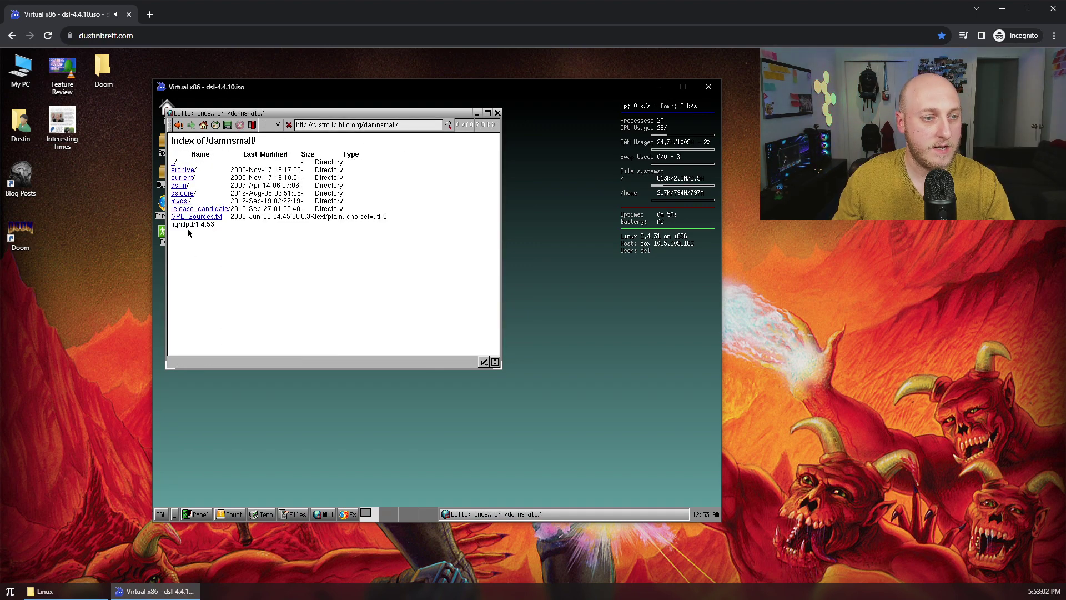
left_click(180, 202)
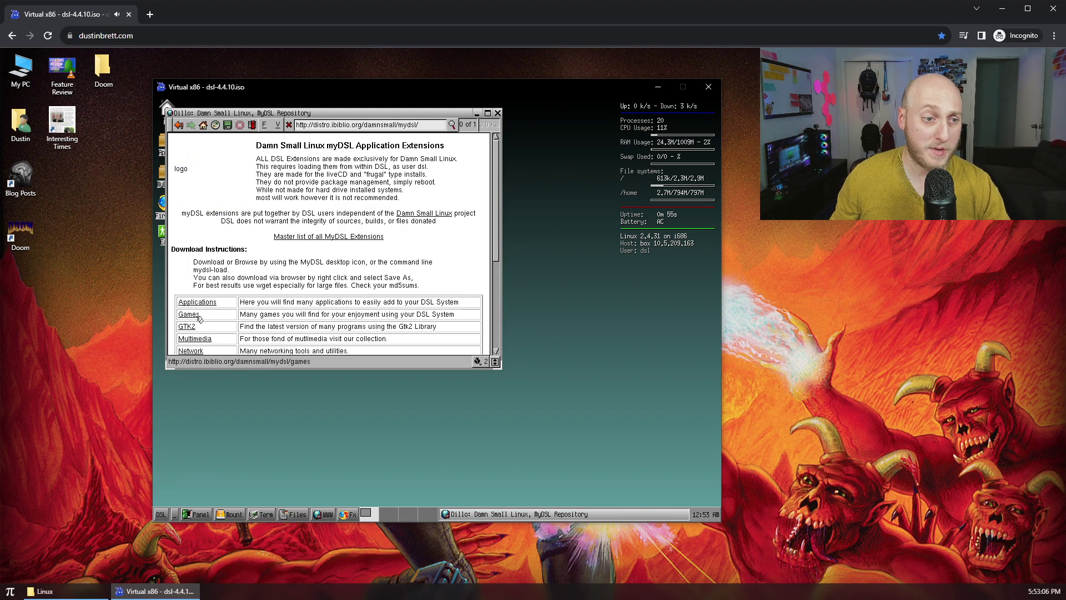
left_click(197, 315)
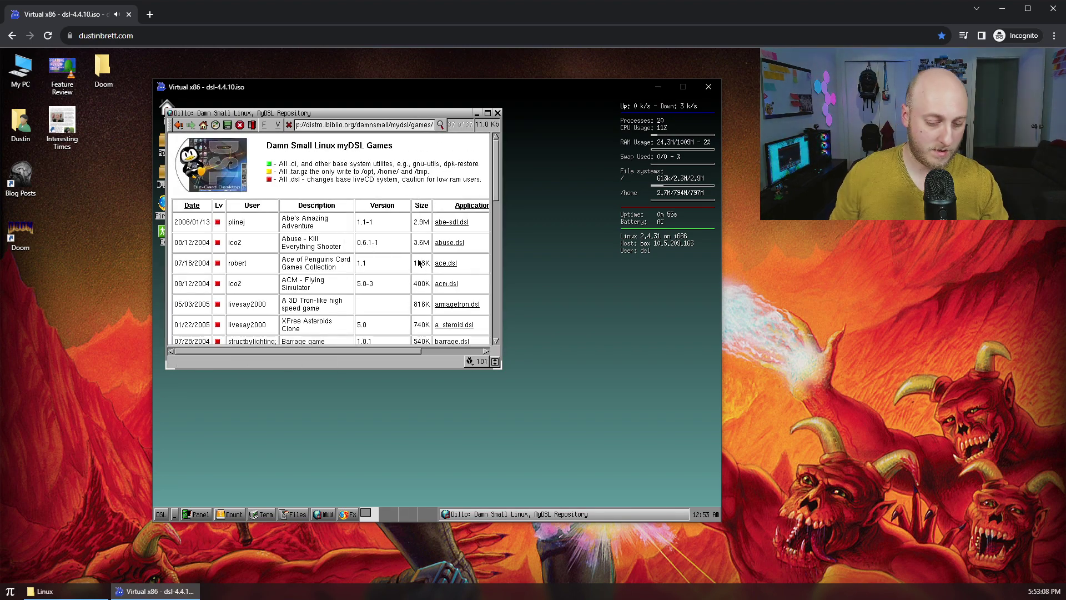
Find "doom" on the games page and save doom.dsl to the /ramdisk/home/dsl folder
key("ctrl+f")
type("dop")
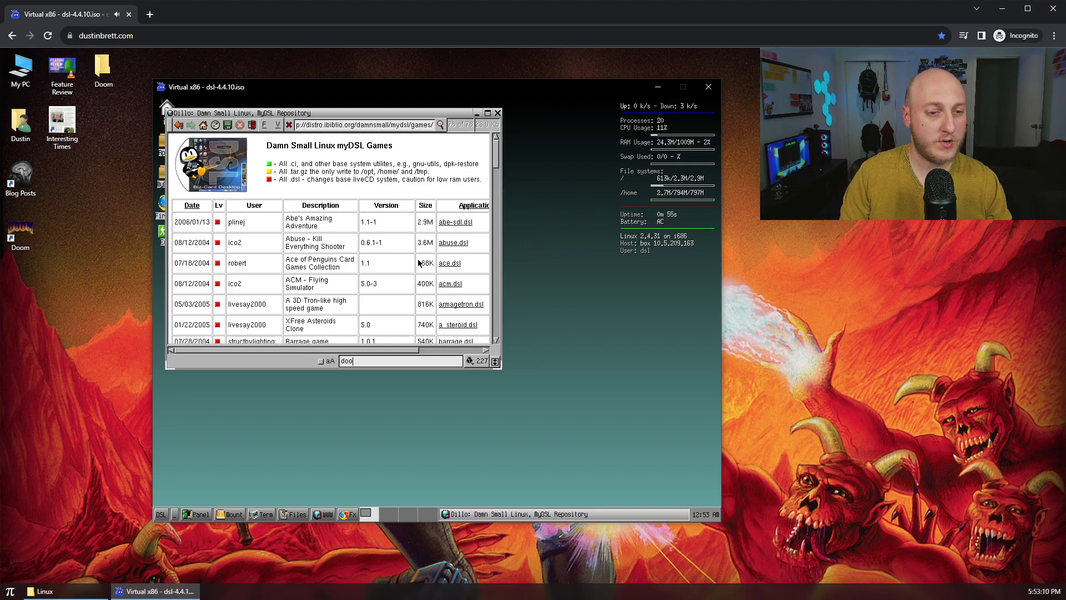
key("Return")
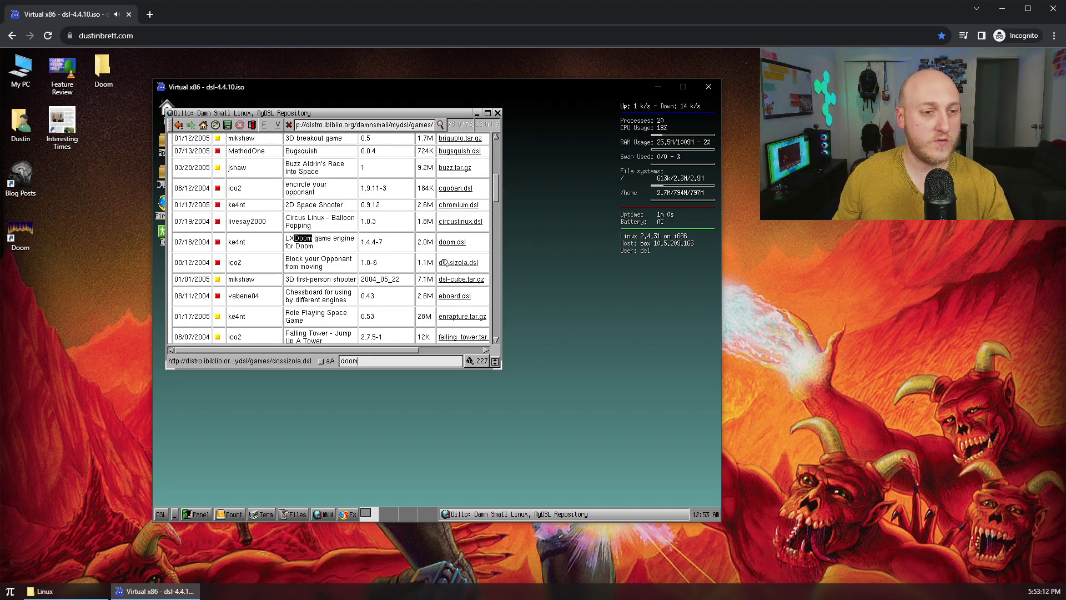
left_click(460, 243)
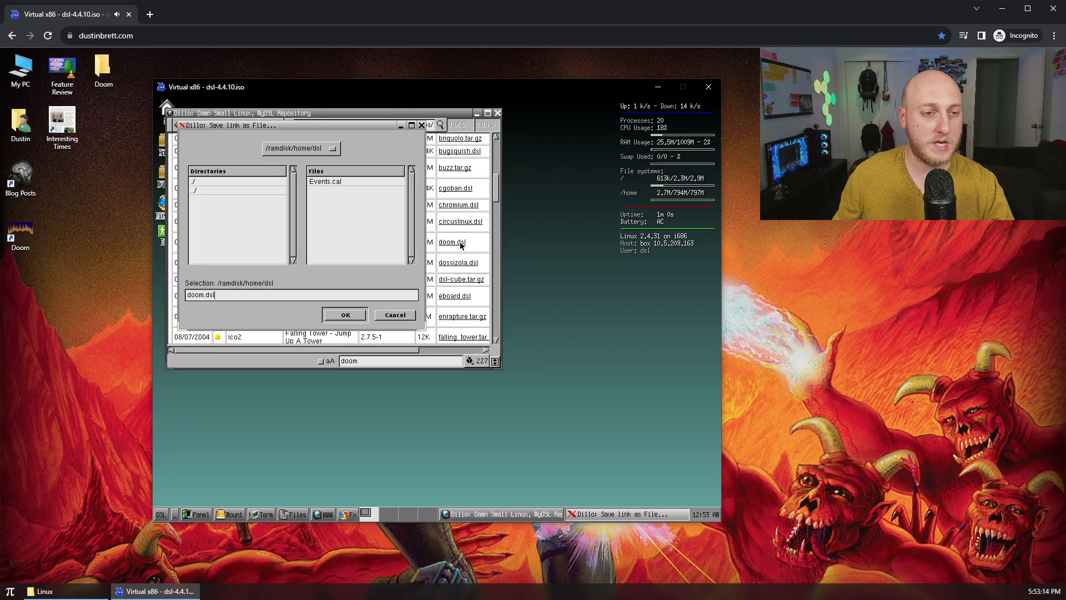
left_click(344, 315)
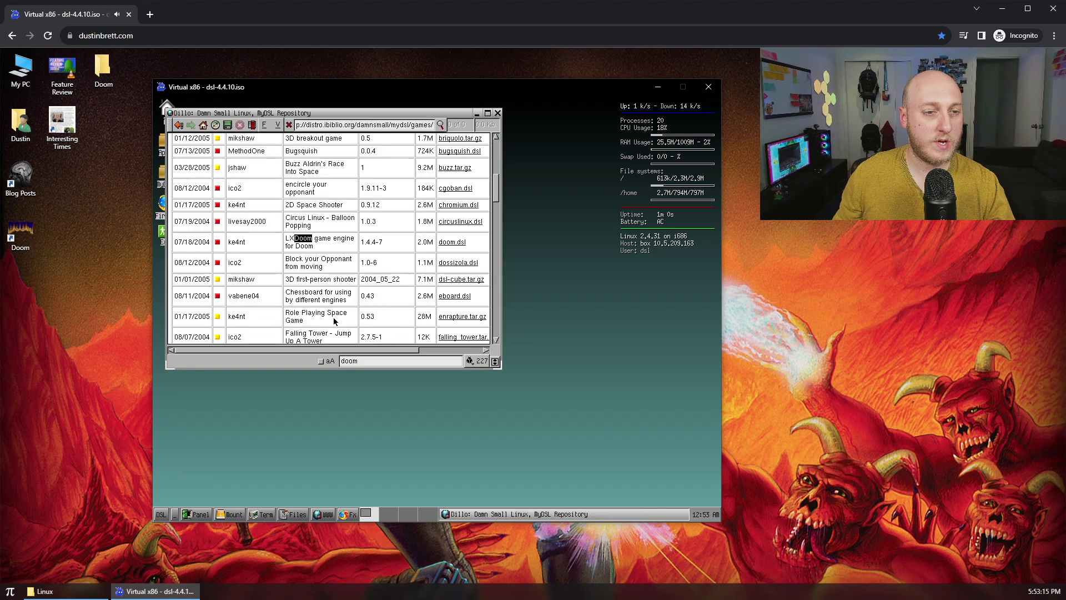
Open a DSL terminal over the browser, list the files with ls and try to install the package with mydsl-load doom.dsl
left_click(268, 514)
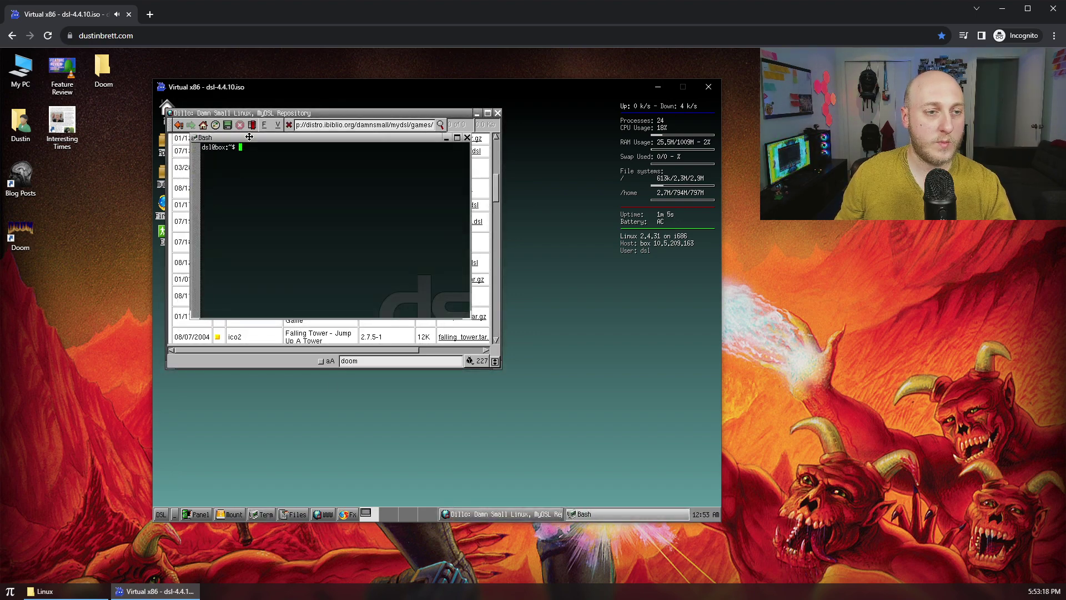
left_click_drag(249, 137, 400, 223)
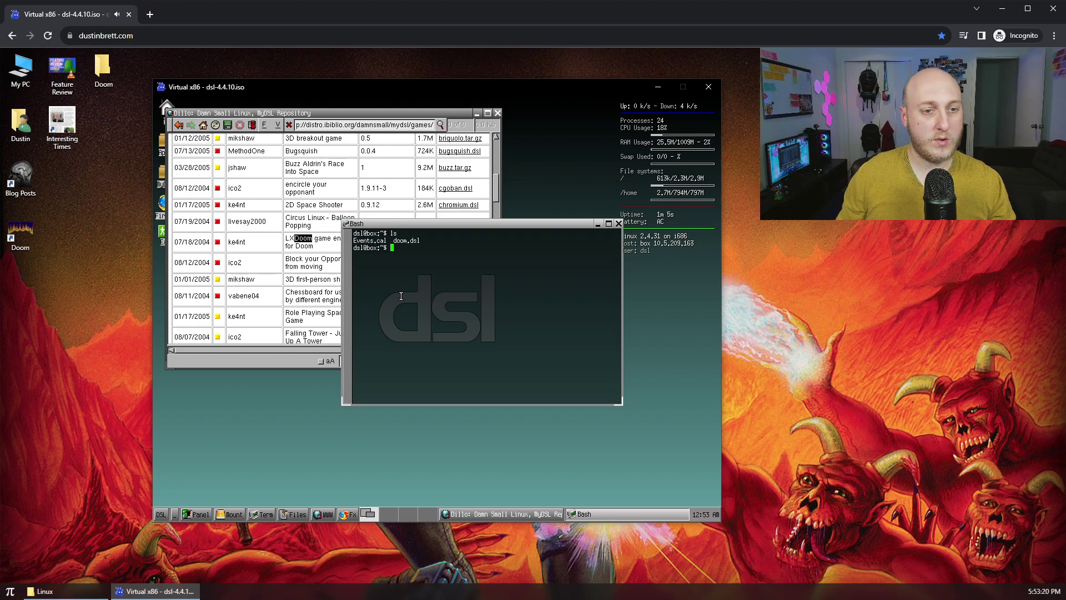
left_click_drag(385, 223, 316, 201)
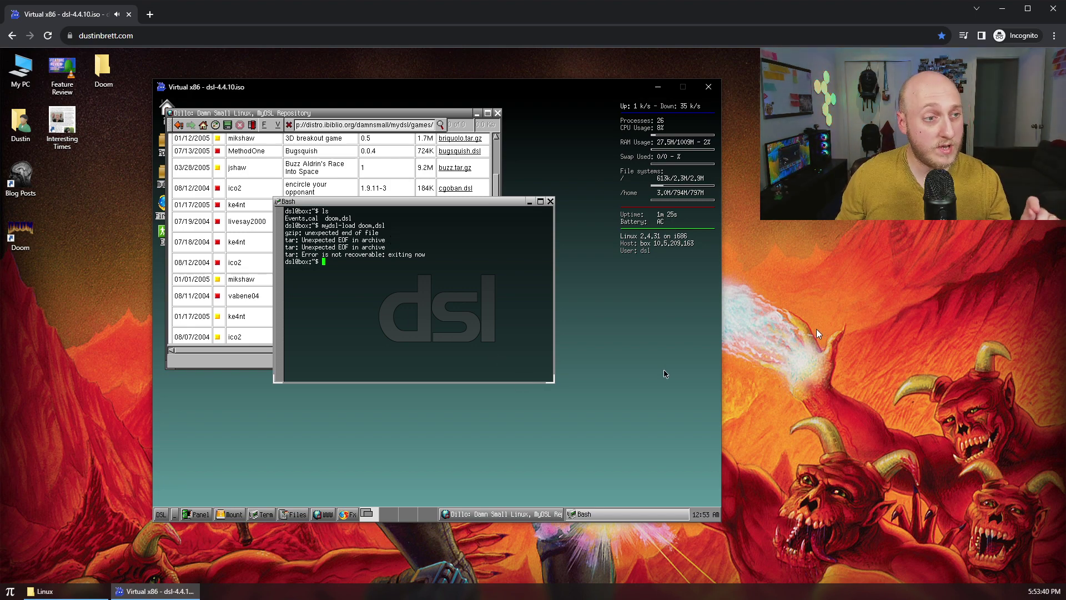
Open doom.32x from the Doom folder's Sega 32X subfolder, and move and enlarge the emulator window
left_click(44, 591)
left_click_drag(289, 131, 186, 179)
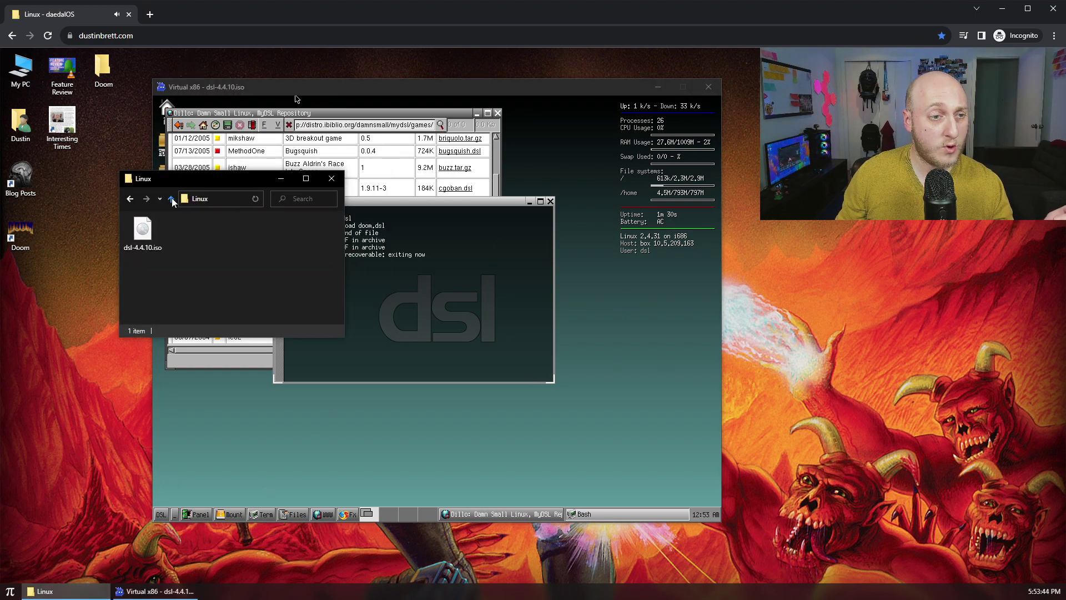
left_click(171, 198)
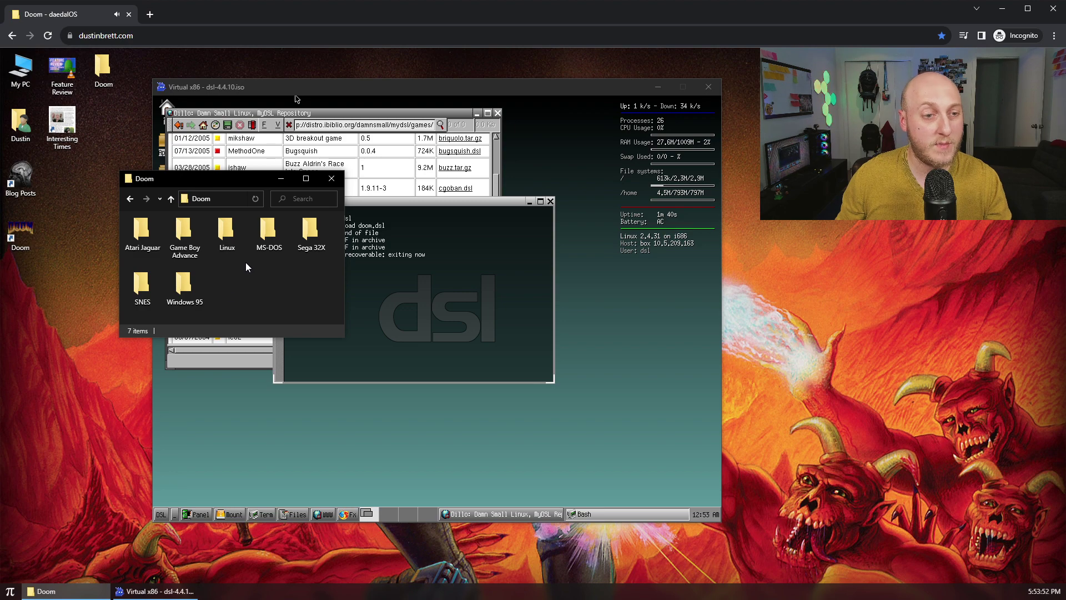
double_click(310, 234)
double_click(160, 243)
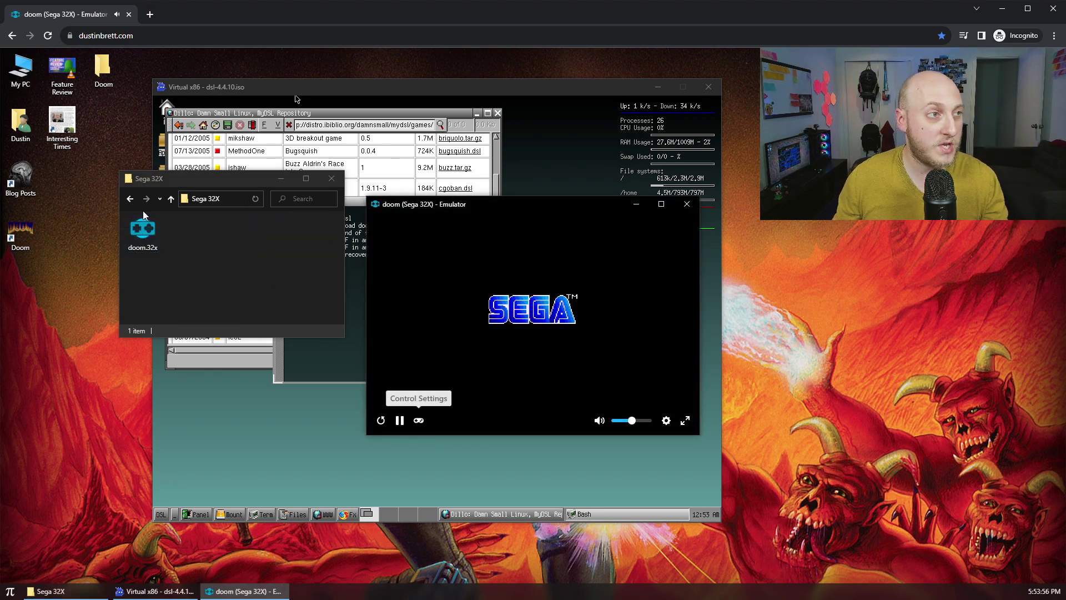
left_click_drag(520, 208, 800, 181)
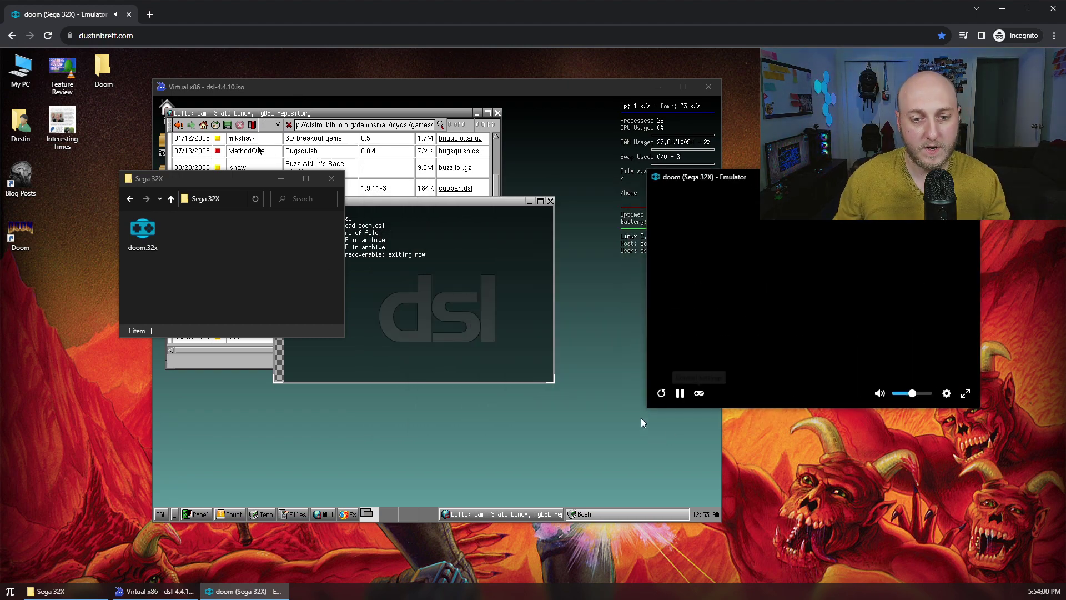
left_click_drag(647, 411, 499, 514)
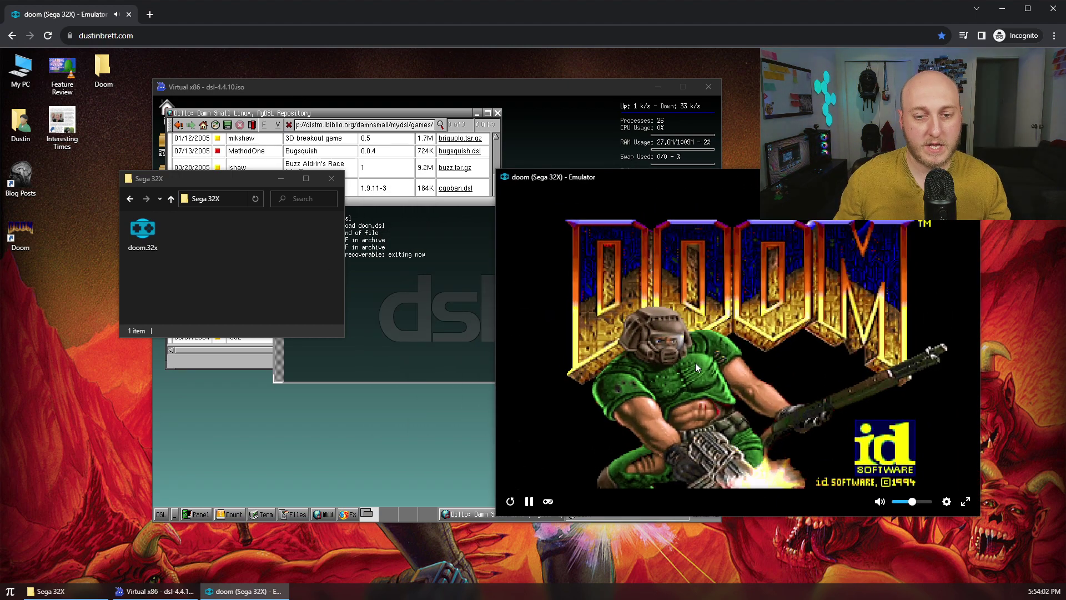
Start a new Doom game at the skill level "I'm too young to die."
key("Return")
key("Return")
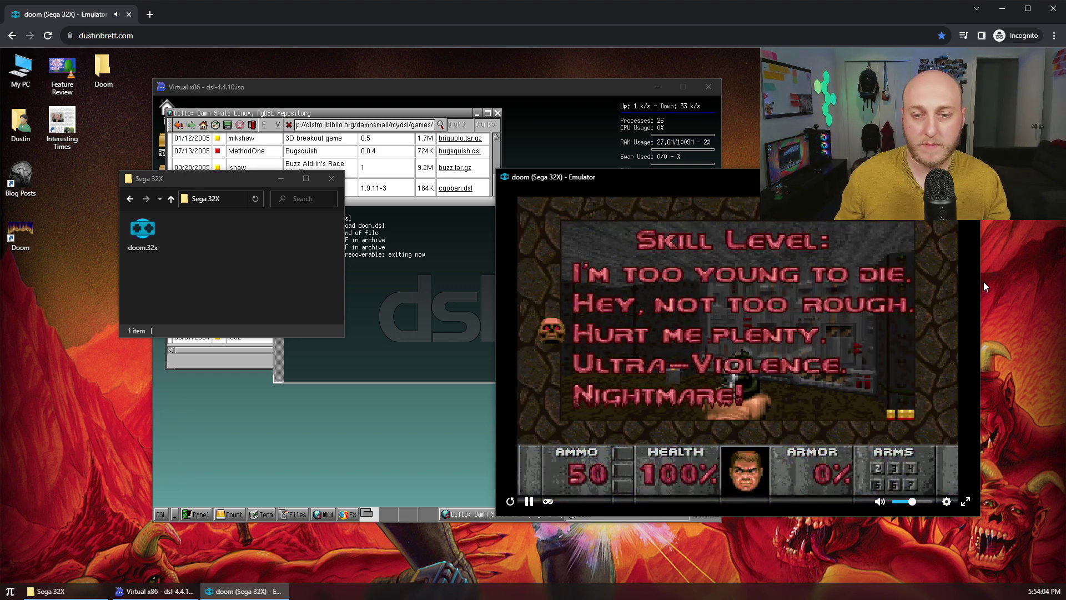
key("Up")
key("Up")
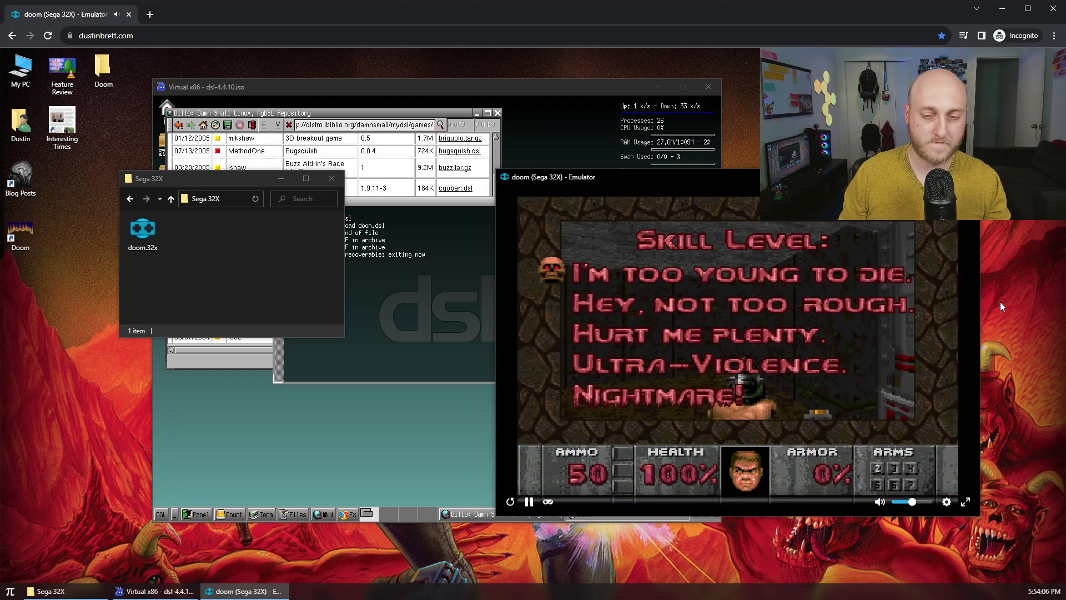
key("Return")
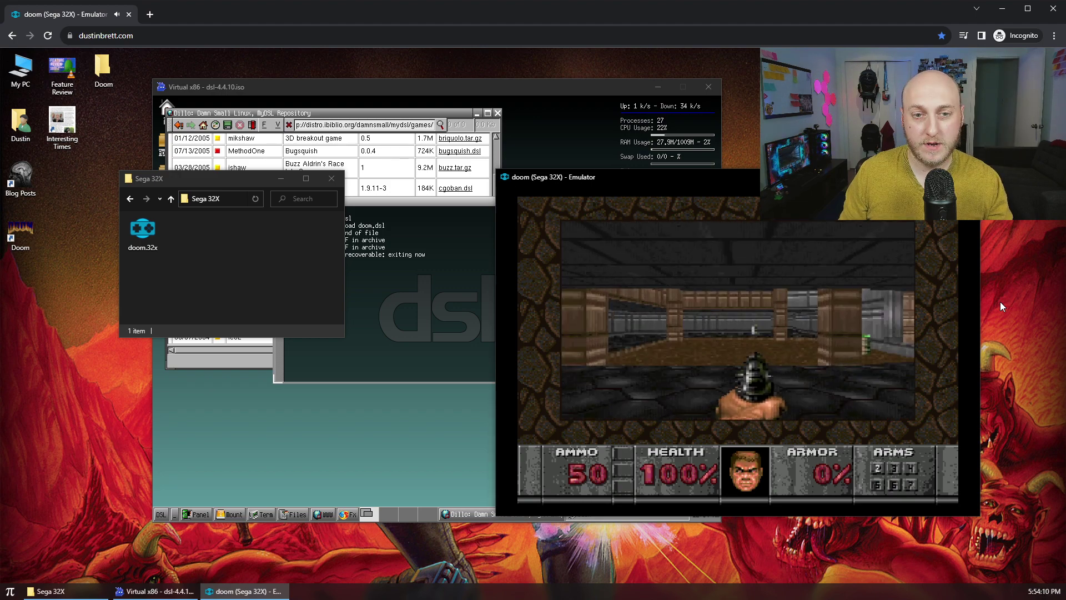
Cross the starting room and follow the grey corridor to its metal door, moving the emulator window clear of the webcam overlay
key("Up")
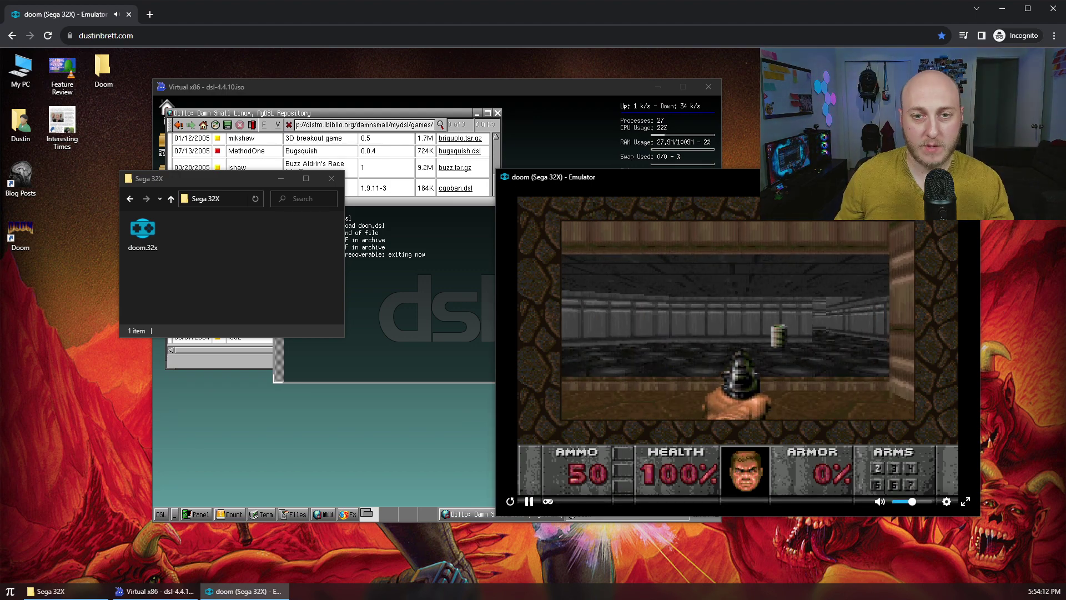
left_click_drag(769, 177, 670, 221)
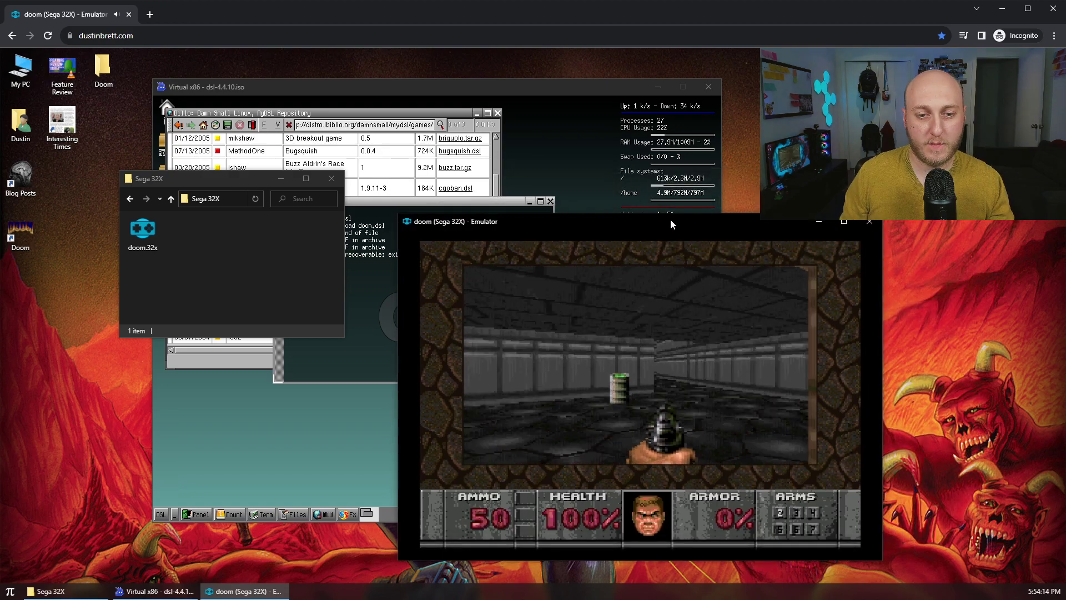
key("Up")
key("Right")
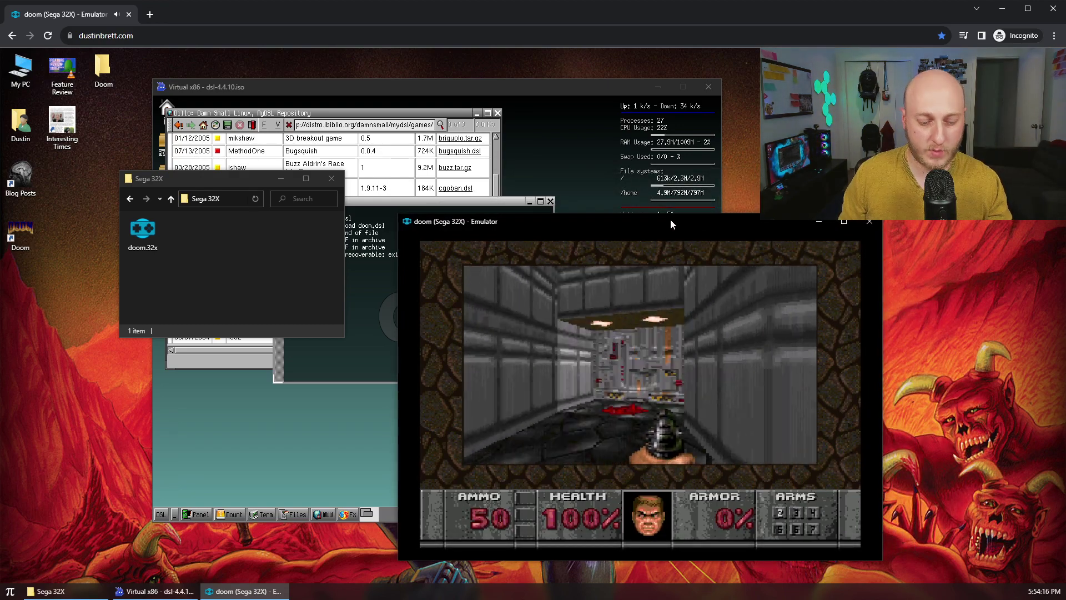
key("Up")
key("Right")
key("Left")
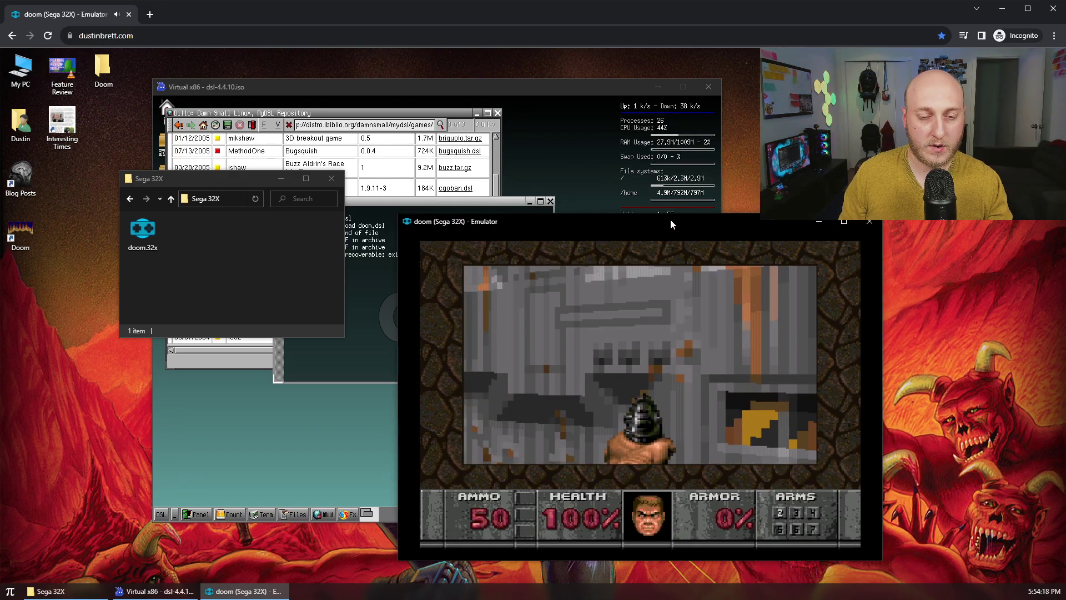
Fire one shot, pass through the door and cross the dark room to the opening in its wall
key("x")
key("Right")
key("Up")
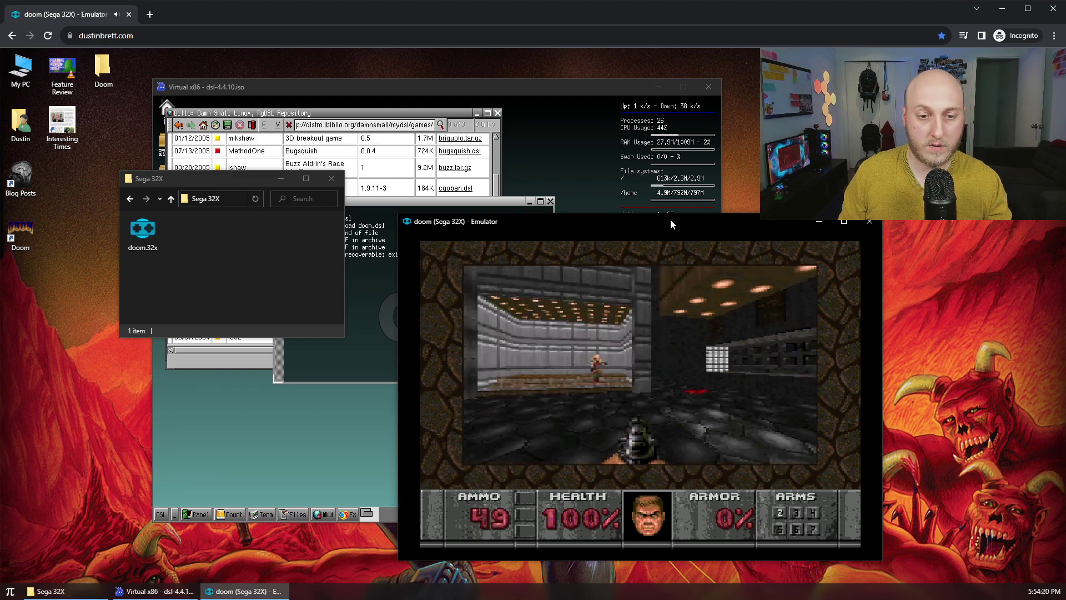
key("Right")
key("Up")
key("Left")
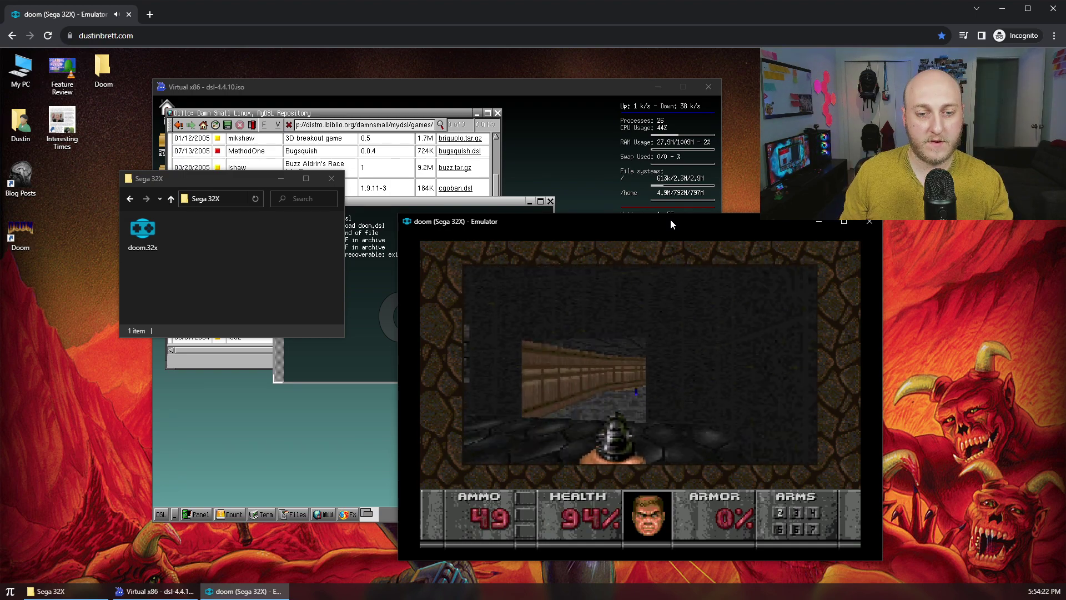
Go through the opening and past the green slime pool to the metal door at the end of the brown passage
key("Up")
key("Left")
key("Right")
key("Left")
key("Right")
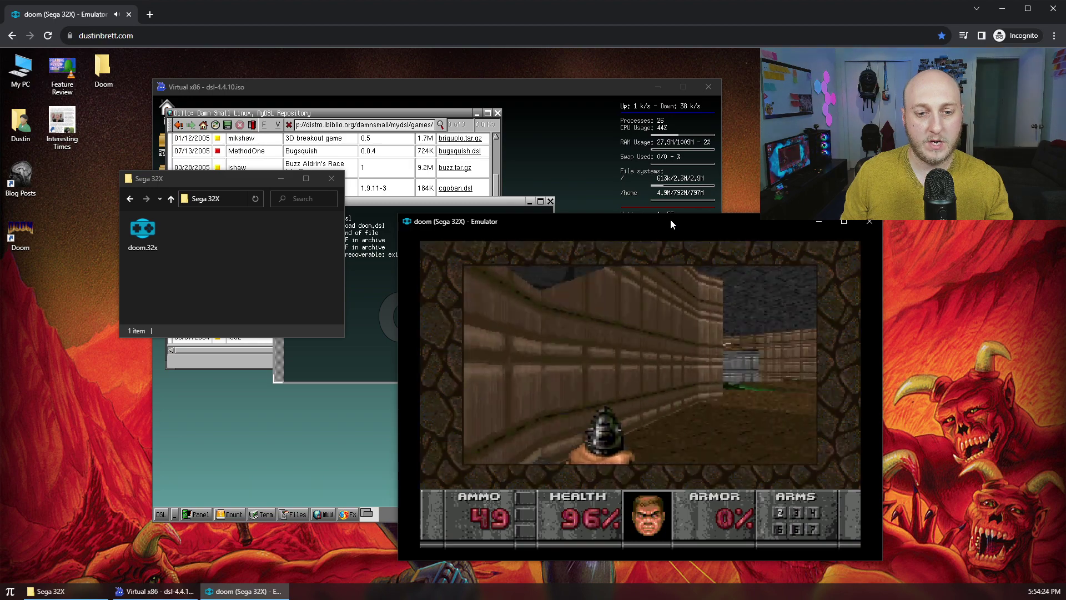
key("Up")
key("Right")
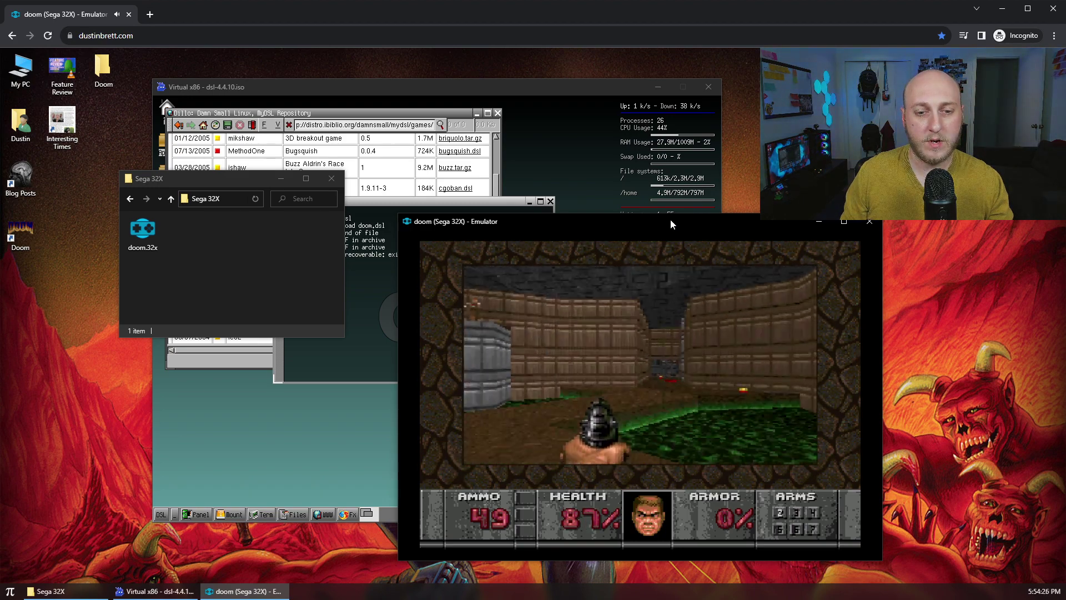
key("Right")
key("Up")
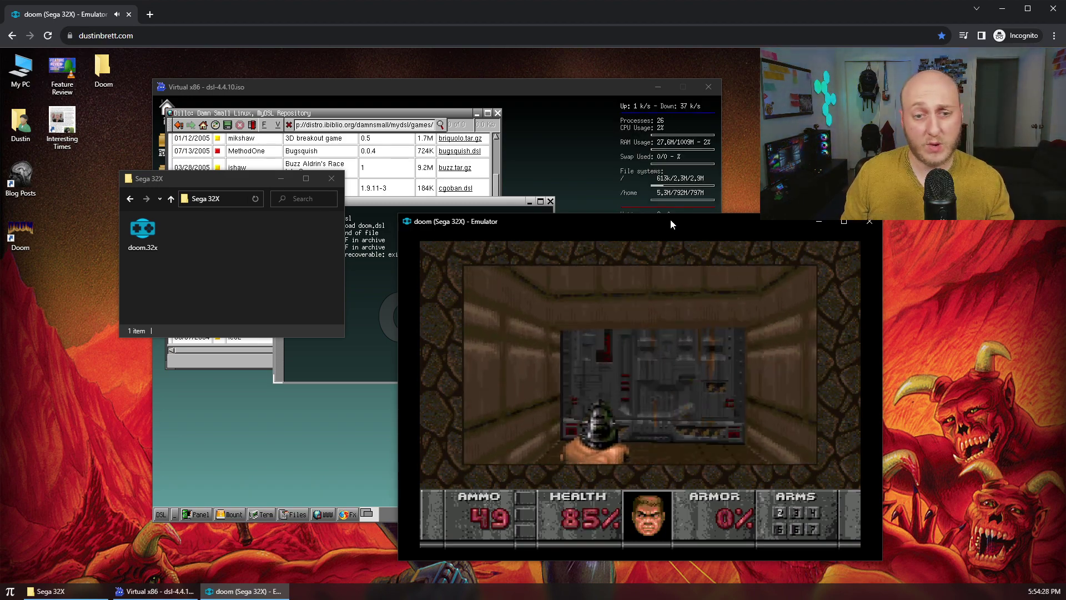
Go through the metal door, cross the candelabra room to the exit chamber and activate the exit to finish level 1
key("Up")
key("Left")
key("Right")
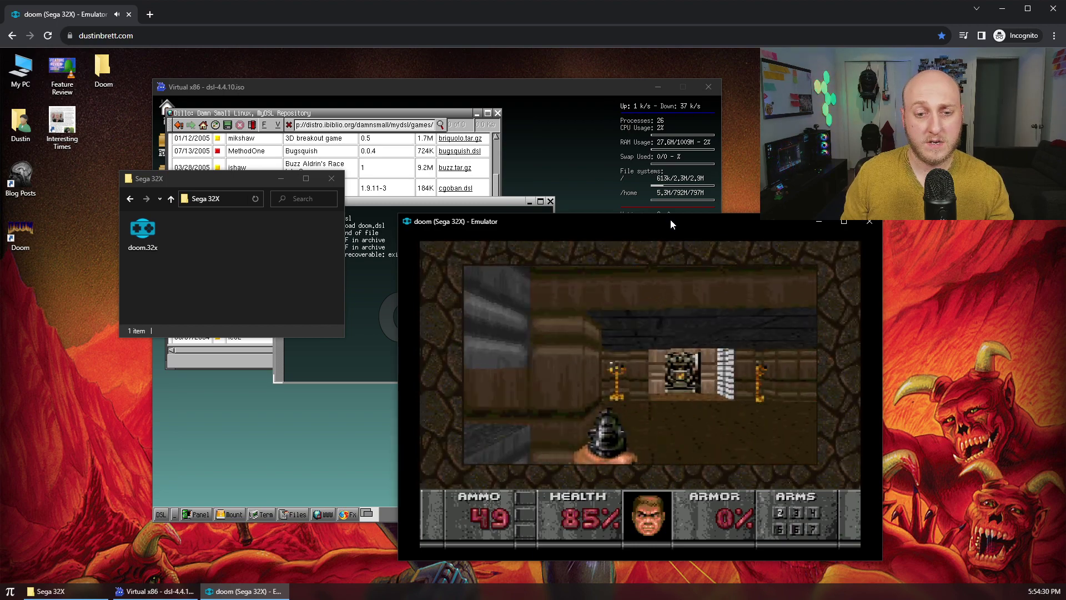
key("Right")
key("Up")
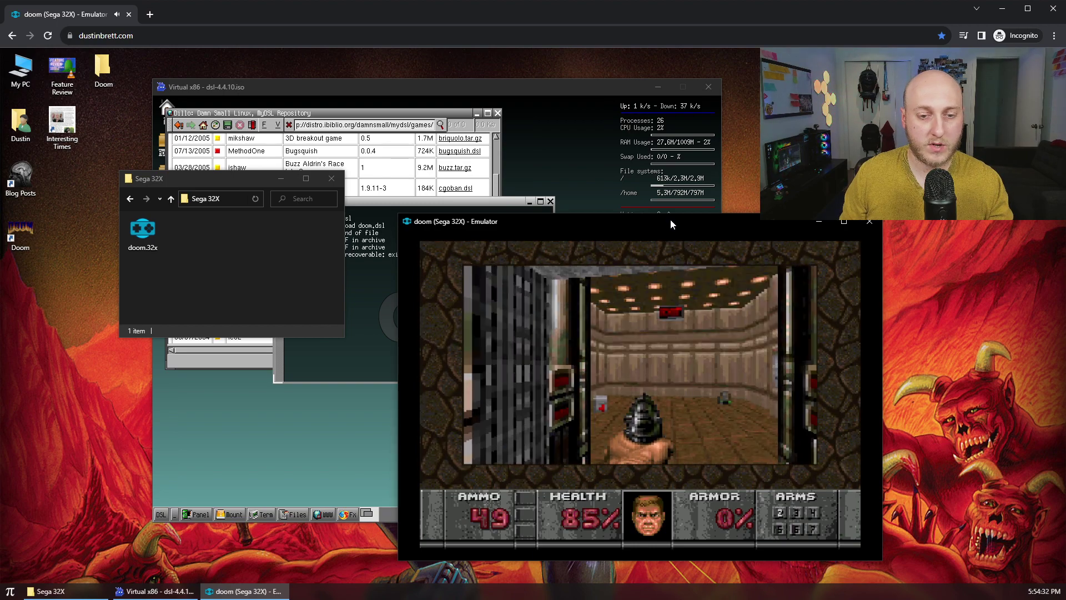
key("Up")
key("Right")
key("z")
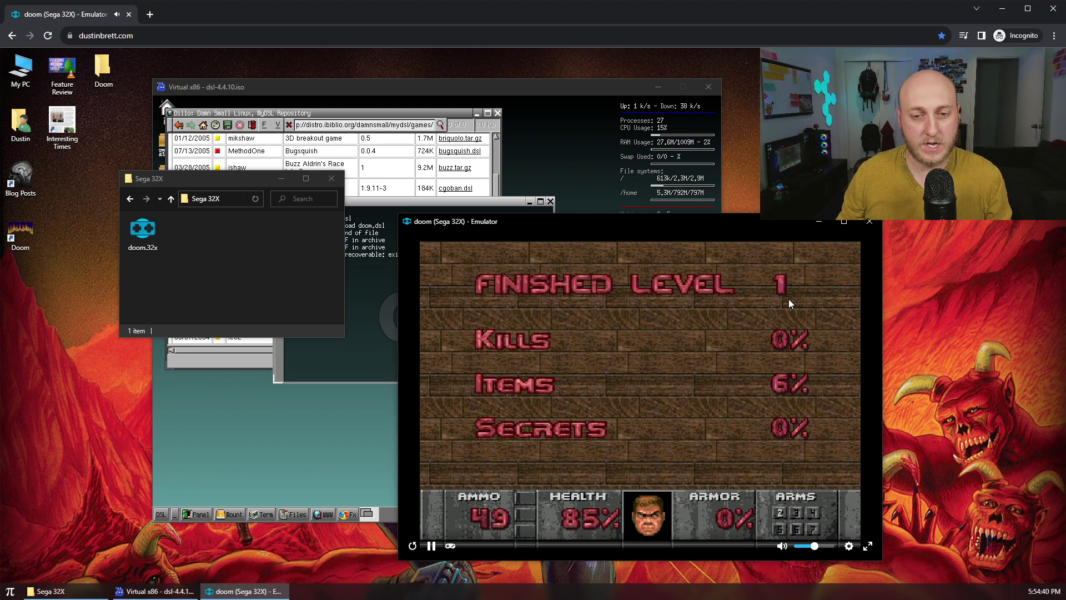
Close the Sega 32X emulator and try mydsl-load doom.dsl again in the DSL terminal
key("z")
left_click(869, 220)
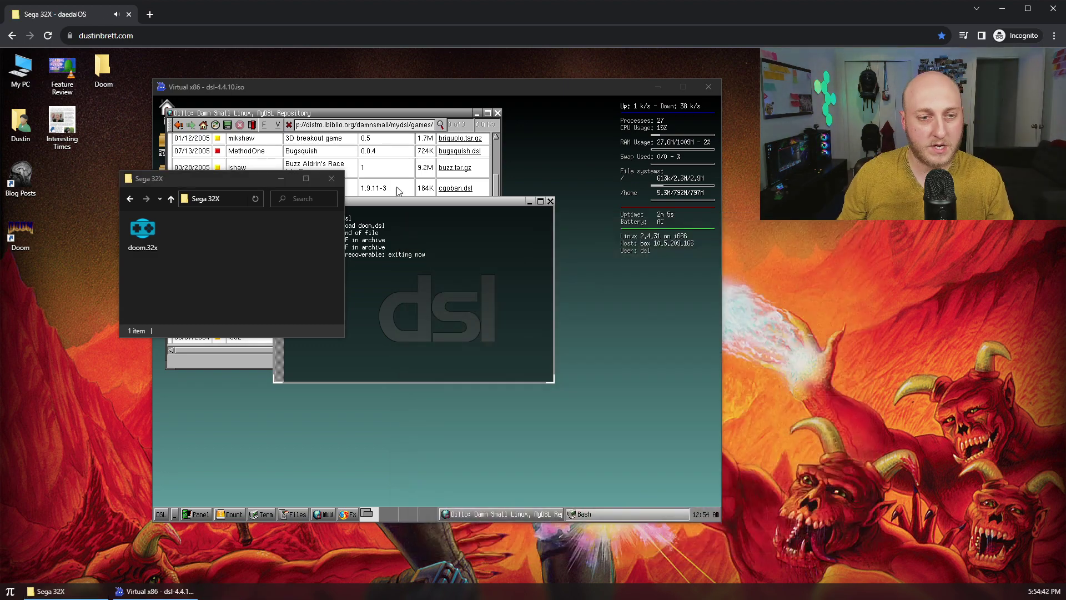
left_click(353, 86)
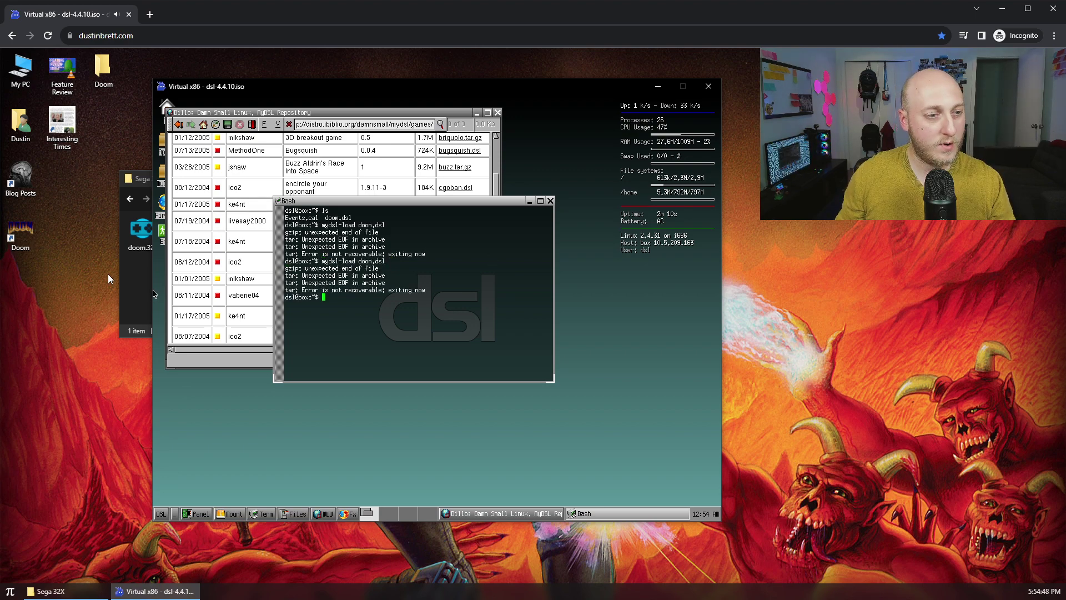
Return to the Doom folder, open its Atari Jaguar subfolder and launch doom.j64 in the emulator
left_click(133, 281)
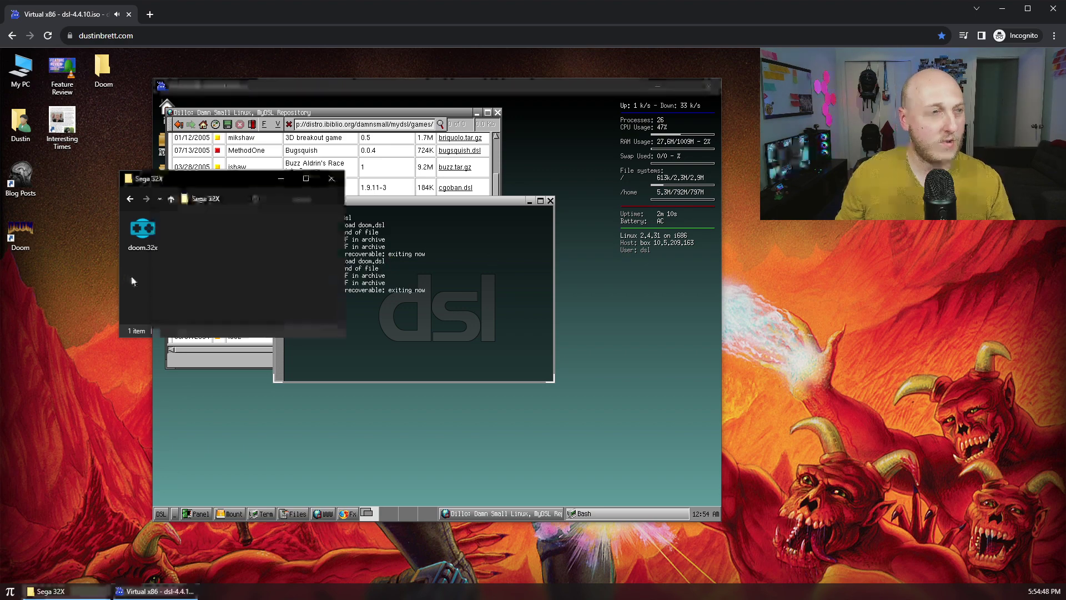
left_click(171, 199)
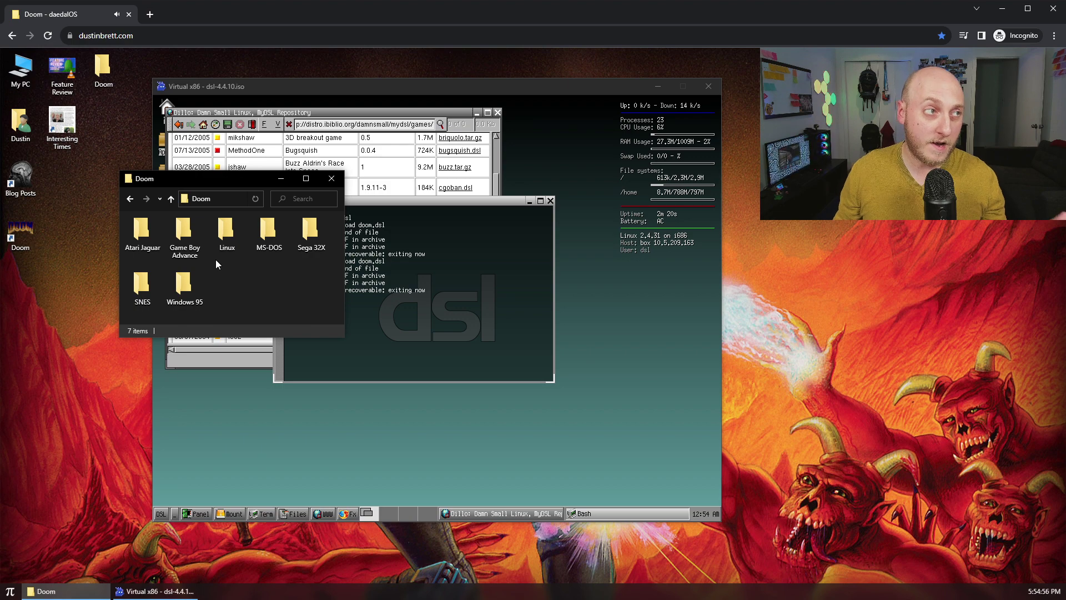
double_click(142, 236)
double_click(140, 234)
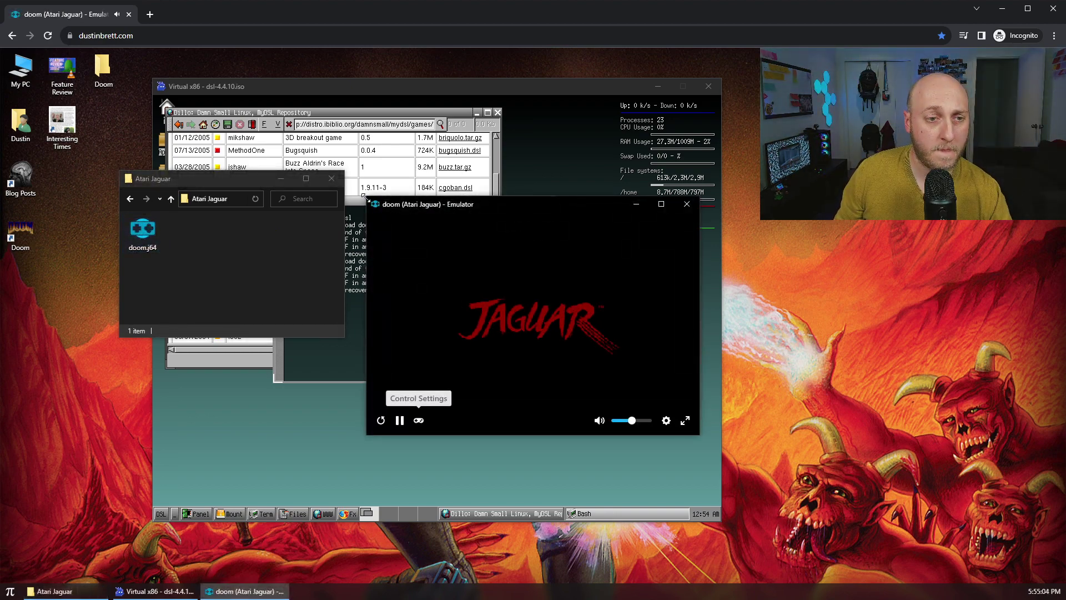
Reposition and enlarge the Atari Jaguar emulator window and start a Single game in Area 1 on Hurt Me Plenty
left_click_drag(352, 104, 575, 145)
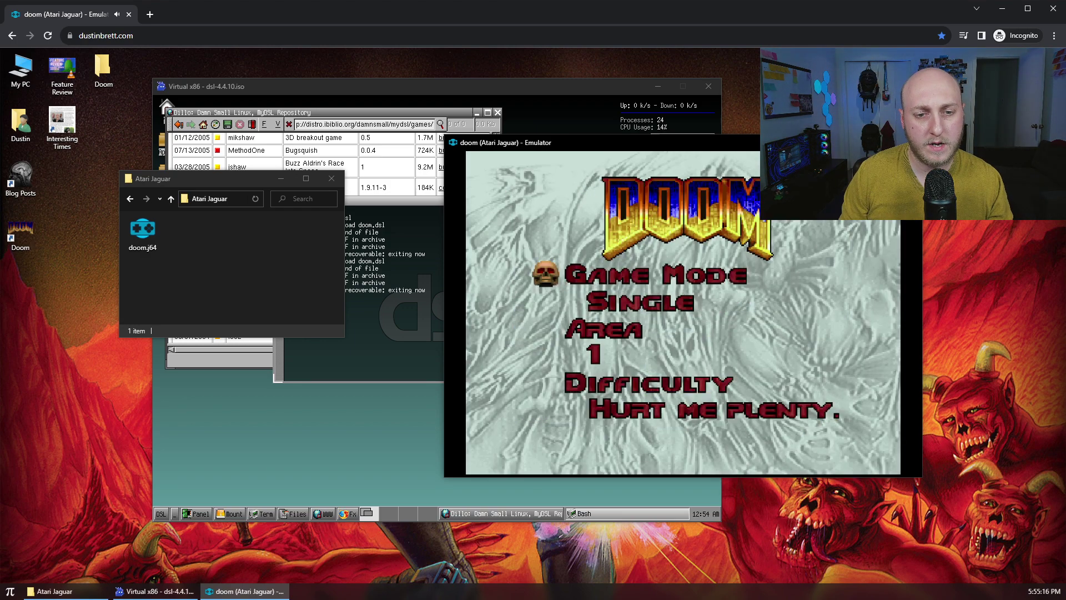
key("Return")
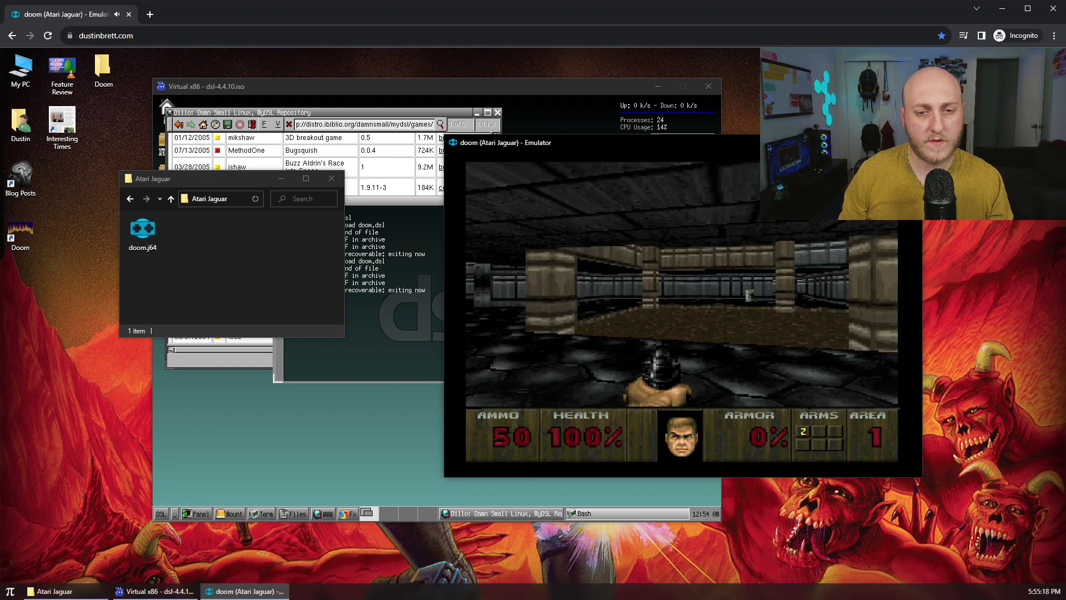
Walk through the starting room and along the grey-walled corridor to the metal door with red markings
key("Up")
key("Right")
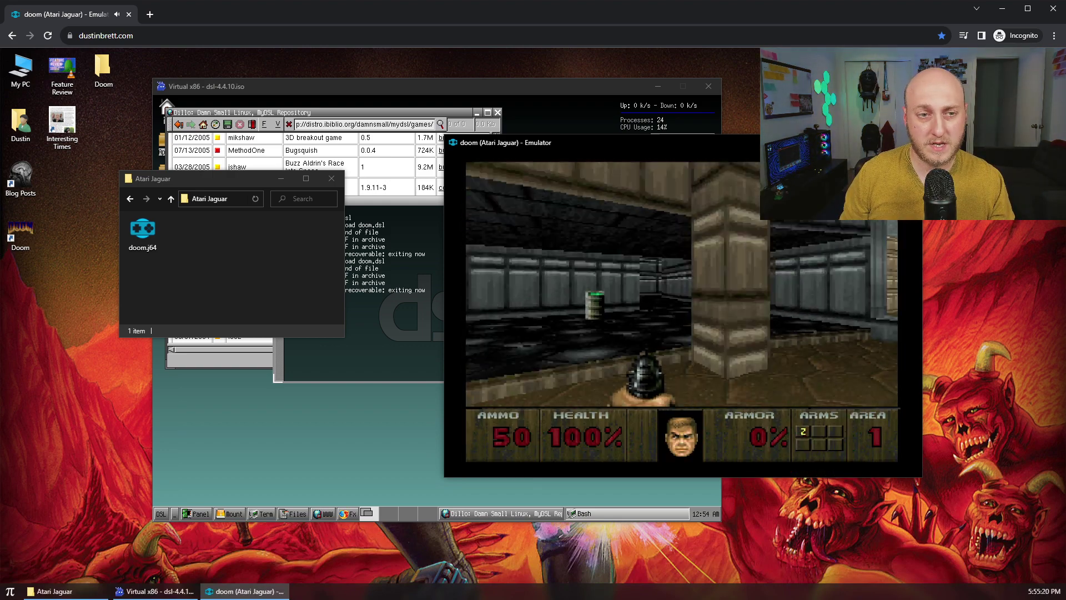
key("Up")
key("Left")
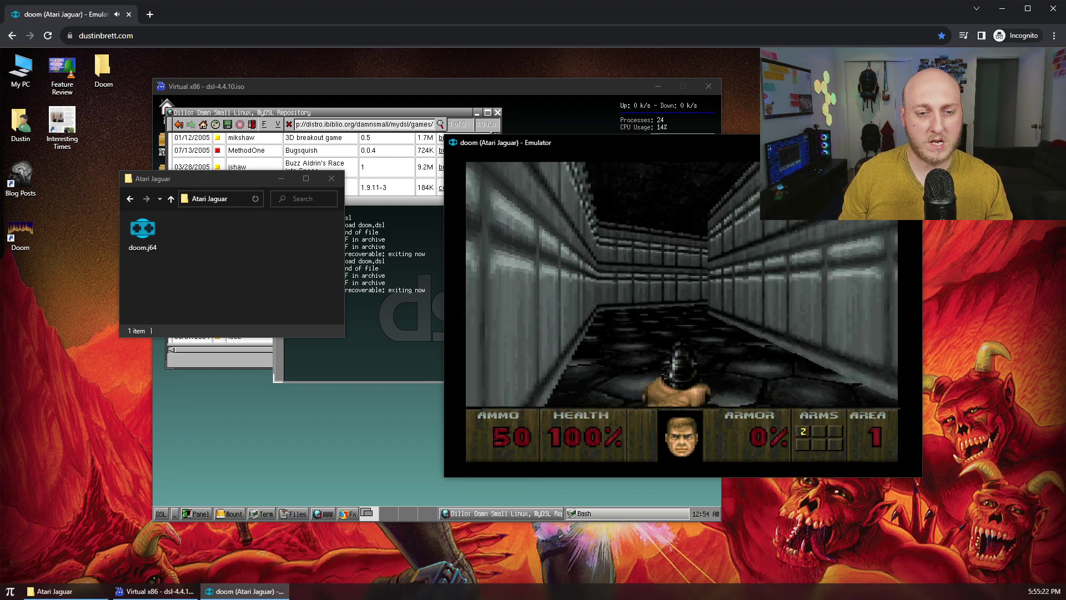
key("Up")
key("Left")
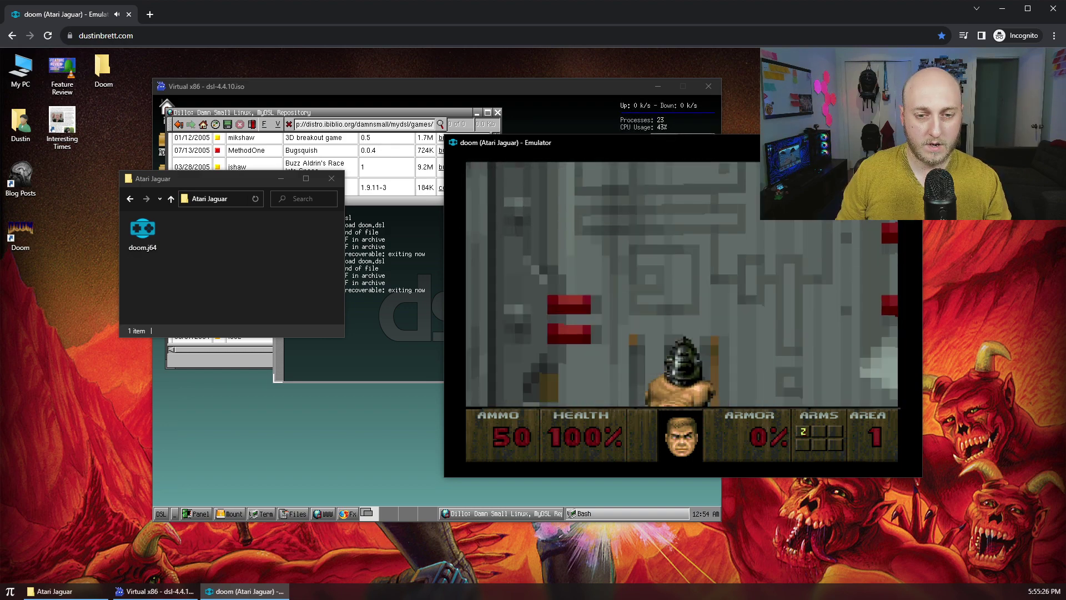
Go through the metal door, firing the pistol, and cross the walkway over the green slime to the next door
key("Up")
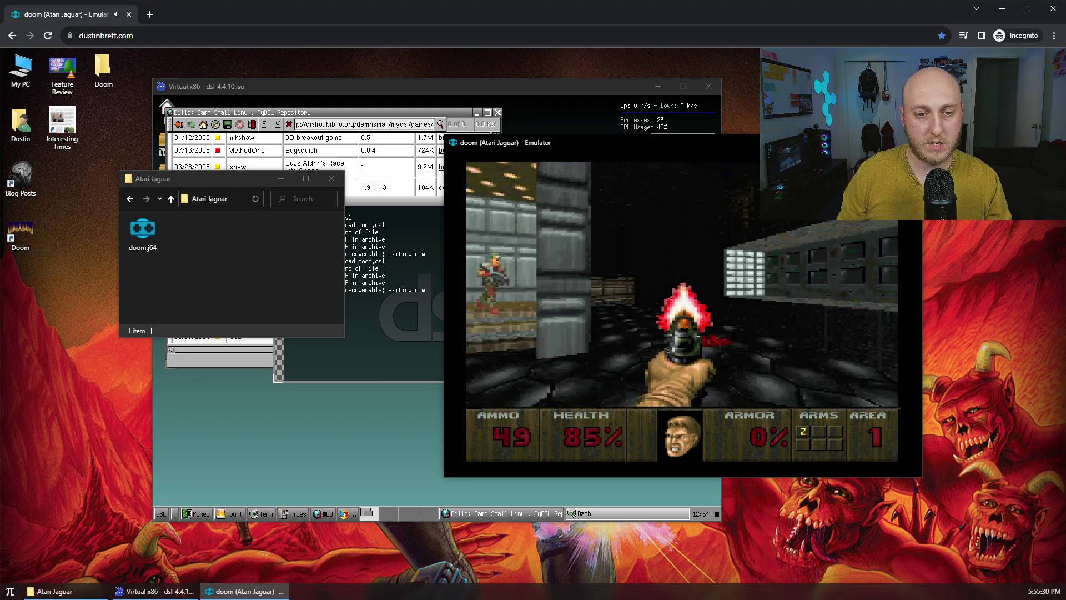
key("Left")
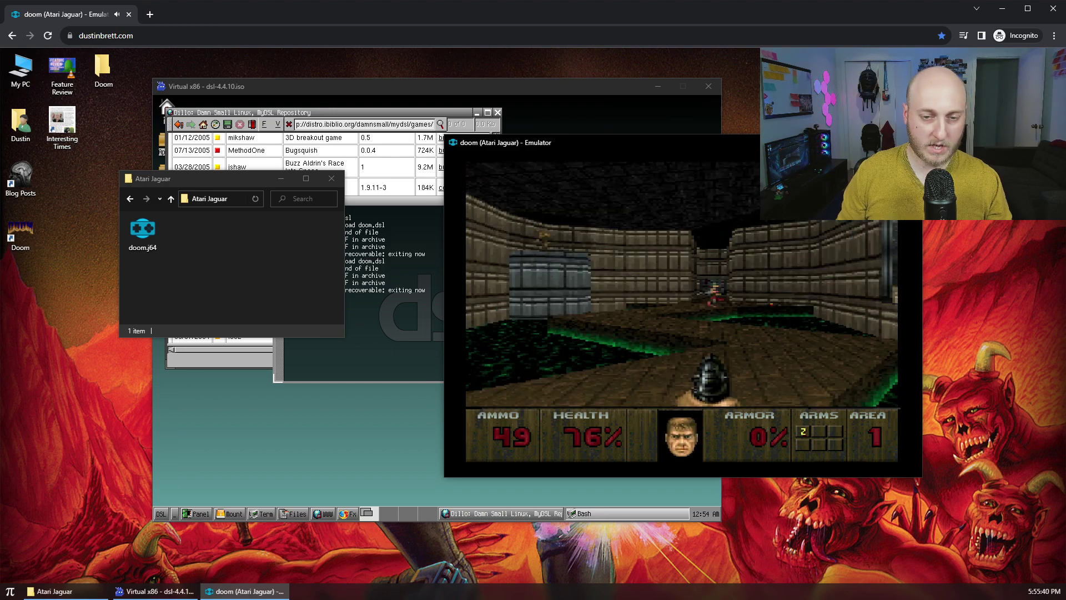
key("Up")
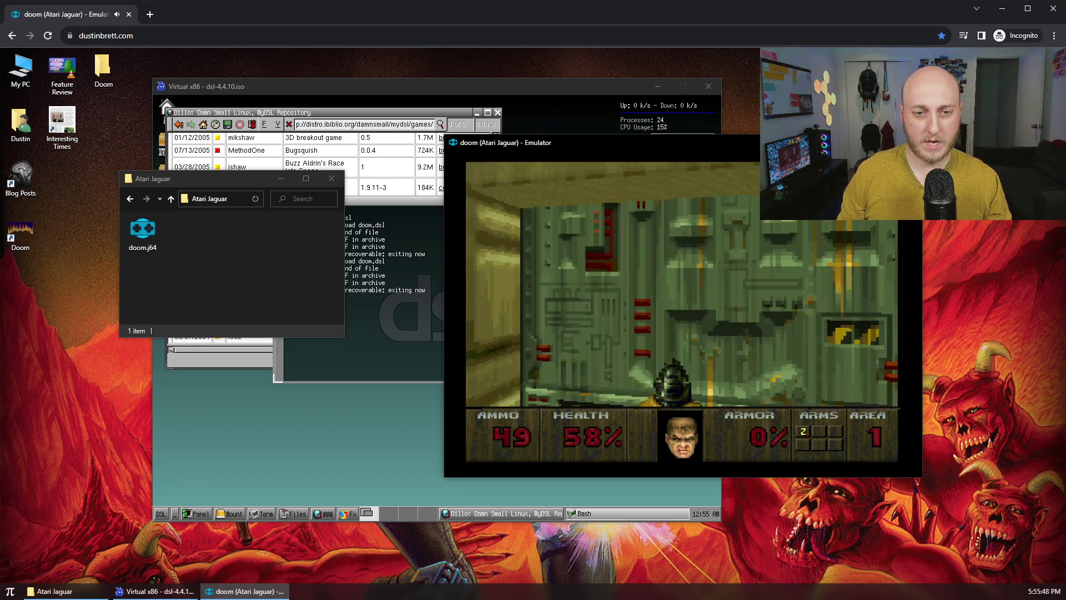
Go through the green-tinted door and cross the candelabra room to the large mechanical exit door
key("Up")
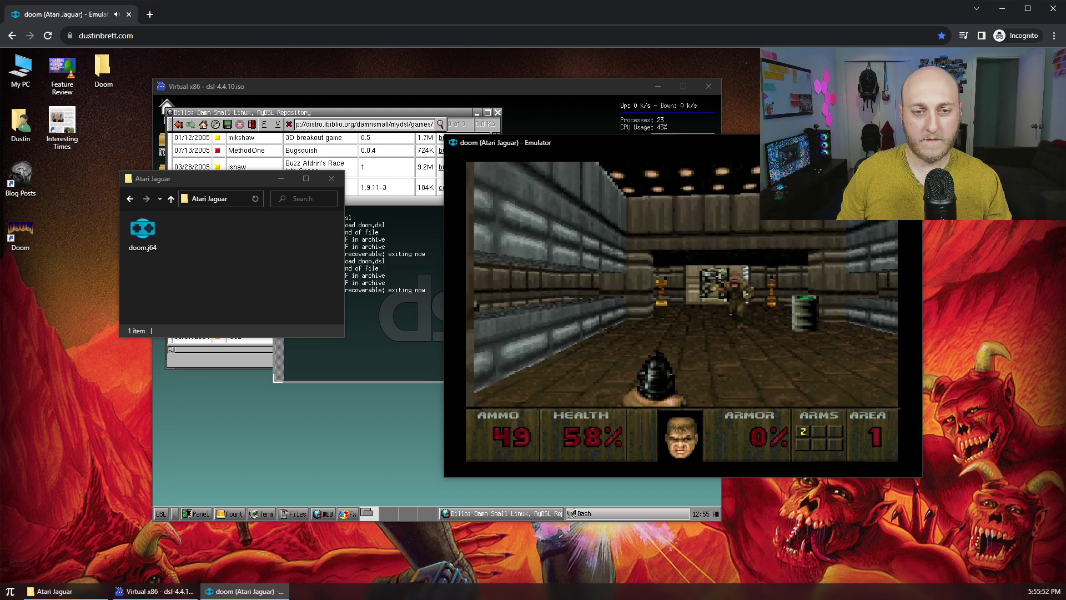
key("Up")
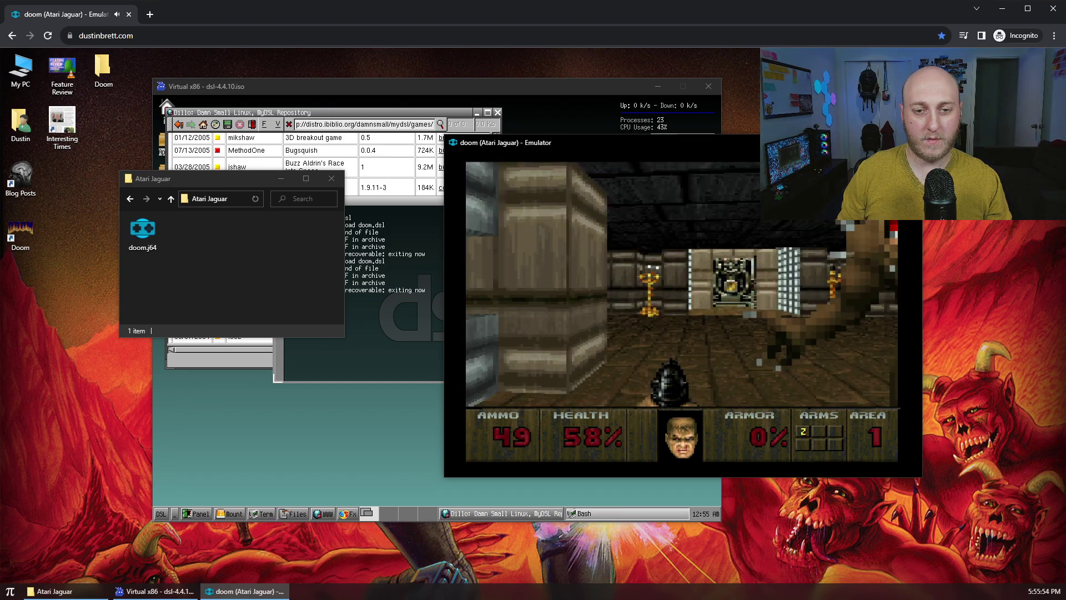
key("Up")
key("Right")
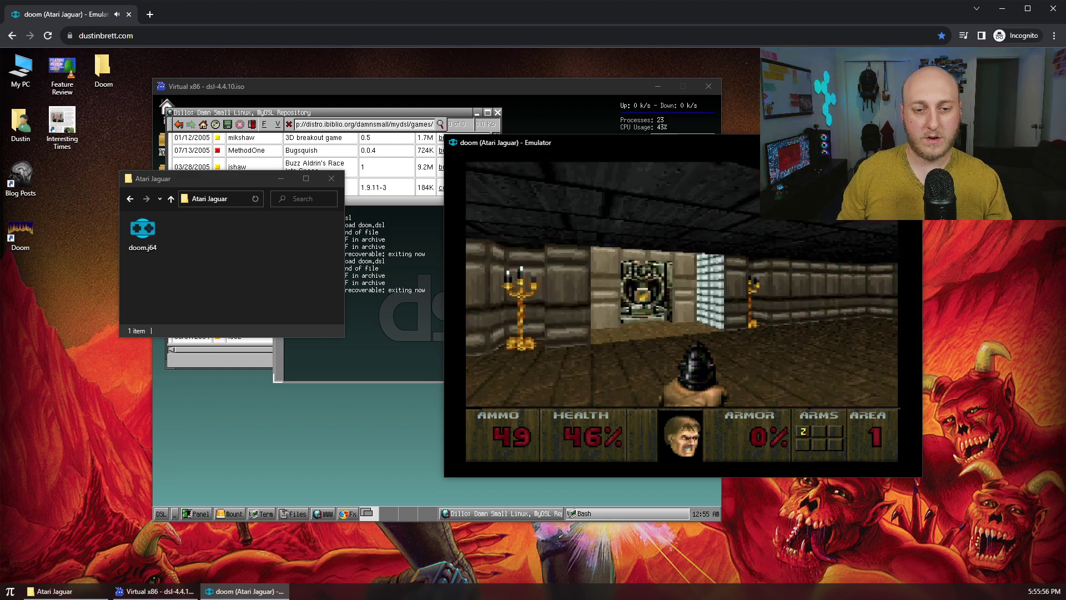
key("Up")
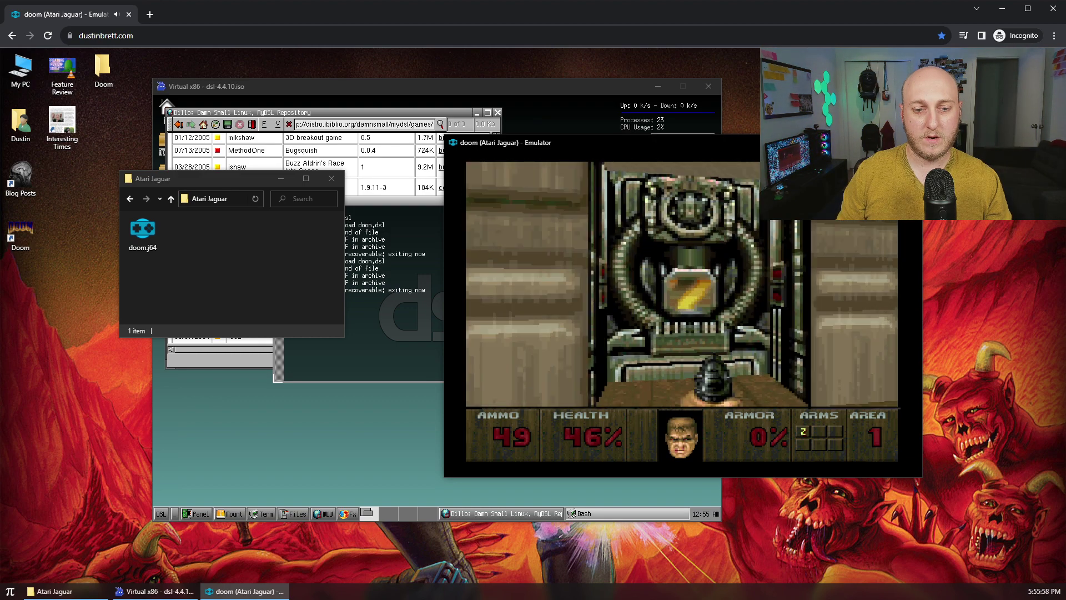
Open the exit door, walk to the wall switch in the exit chamber and activate it to finish Hangar
key("Up")
key("space")
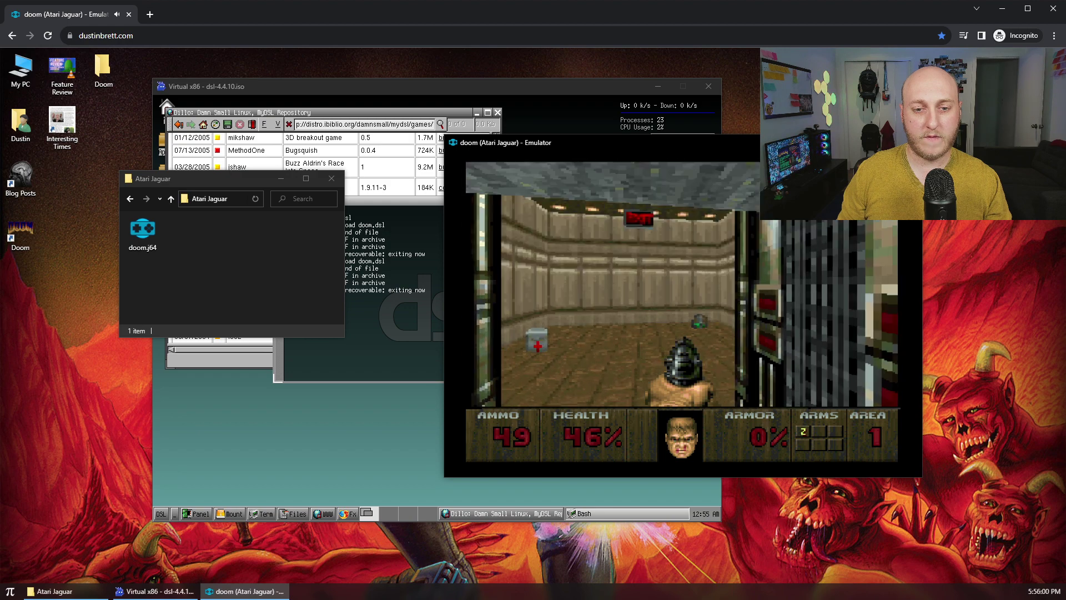
key("Up")
key("Right")
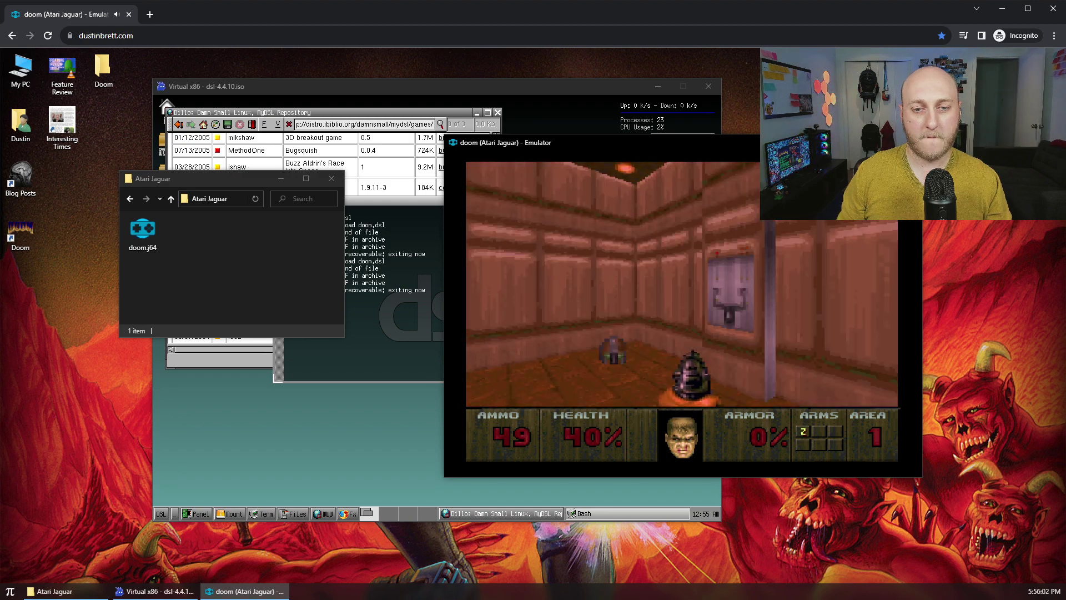
key("Up")
key("Right")
key("space")
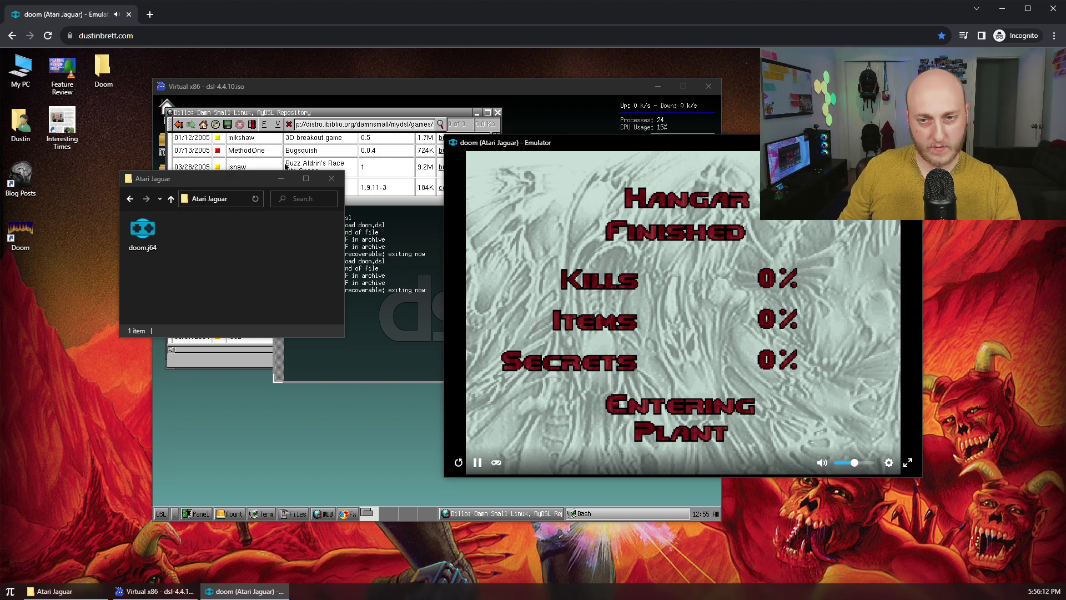
Close the Atari Jaguar emulator and rerun mydsl-load doom.dsl in the DSL terminal
left_click(909, 143)
left_click(484, 84)
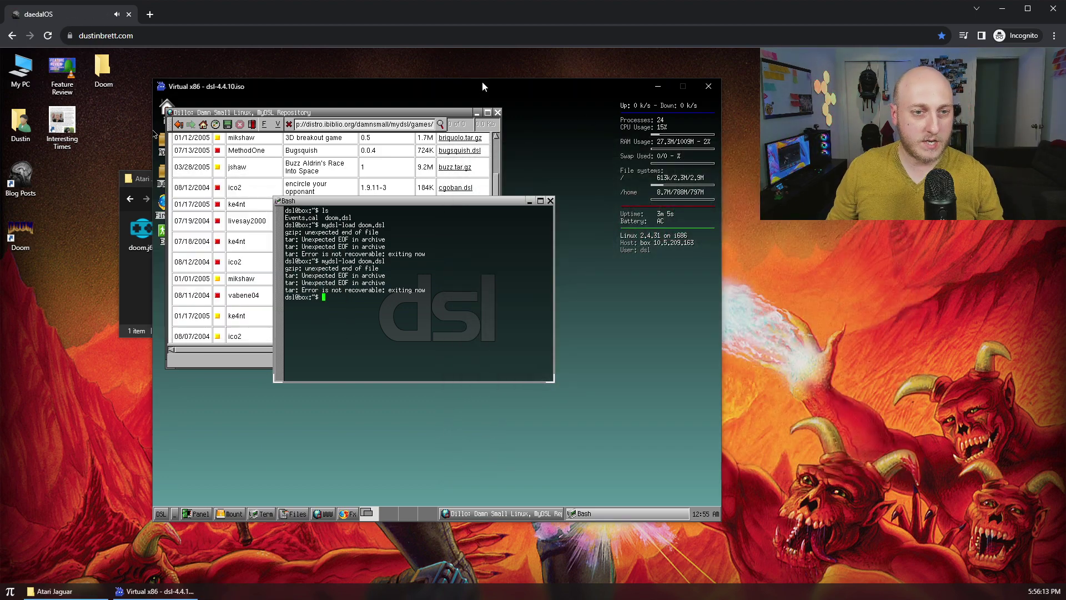
left_click(529, 263)
left_click(521, 332)
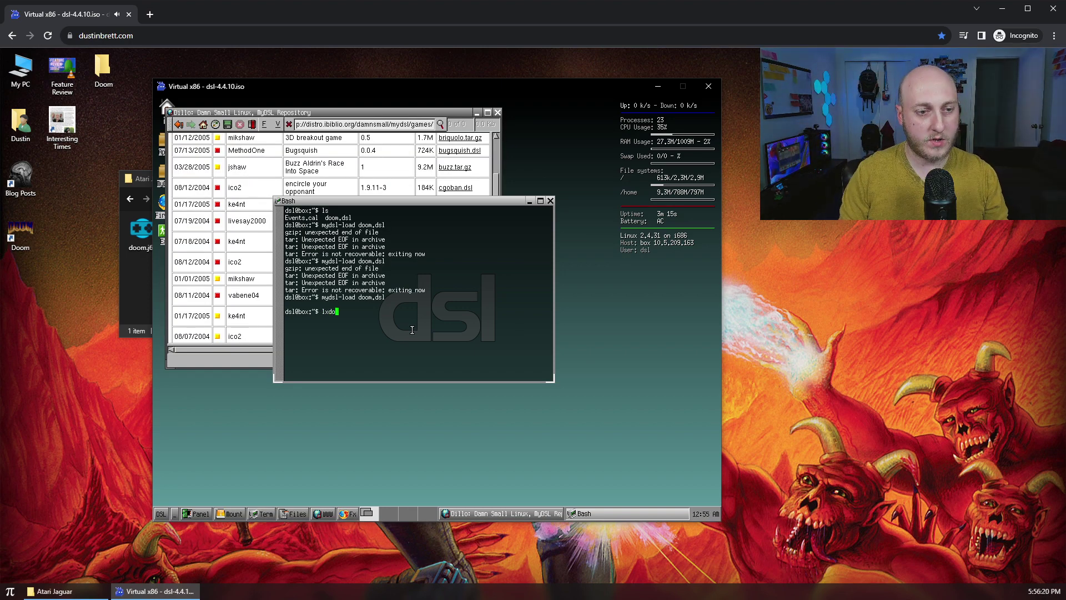
Launch Doom from the DSL terminal with the lxdoom command
type("lxdoom")
key("Return")
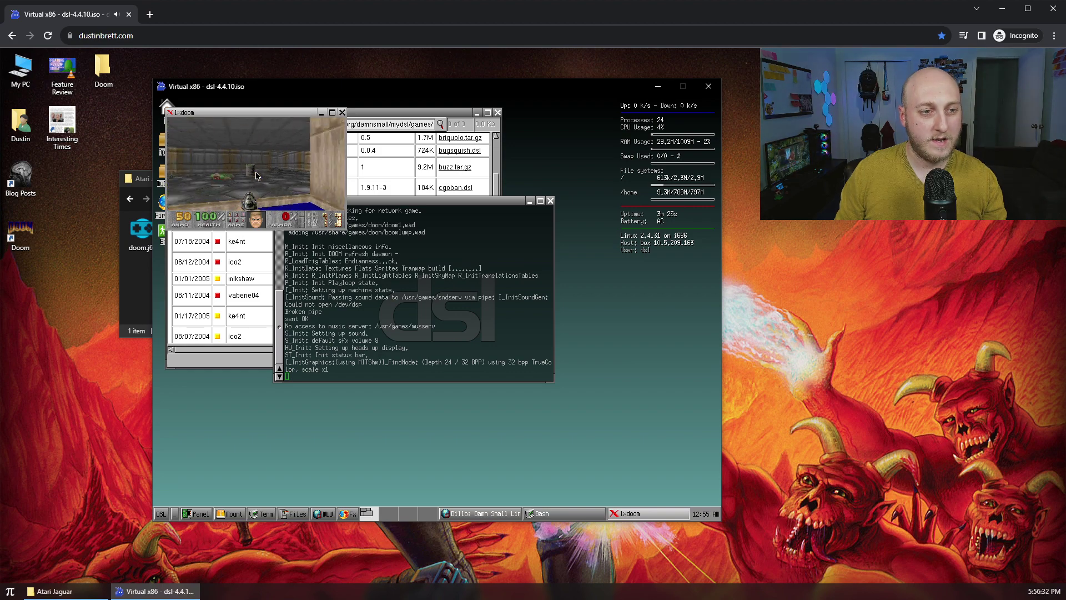
In lxdoom, go through the opening rooms and past the green slime pool to the door at the passage's end
key("Up")
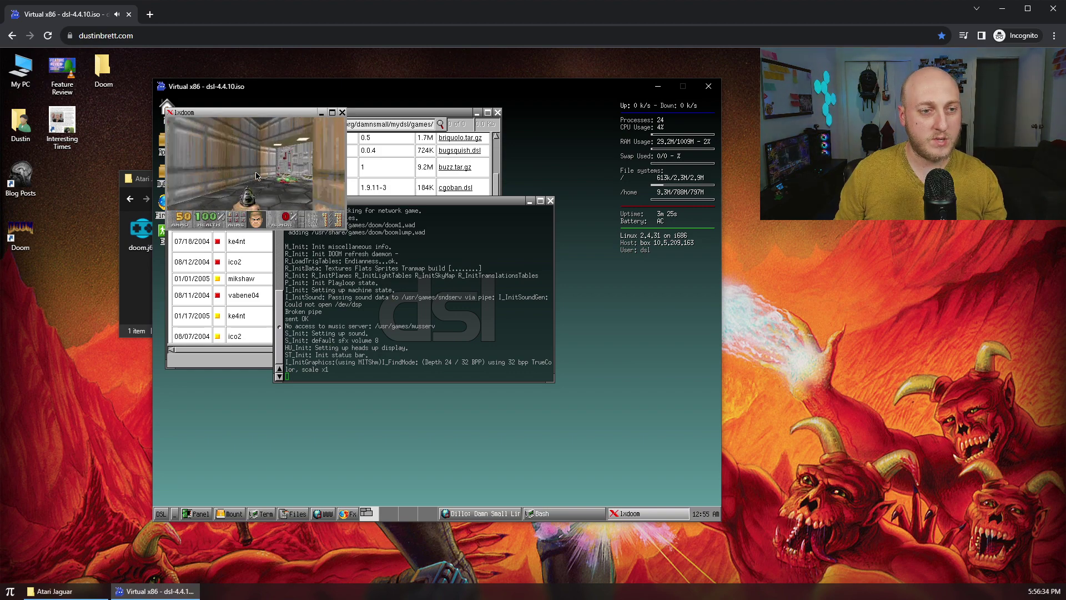
key("Right")
key("Up")
key("Up")
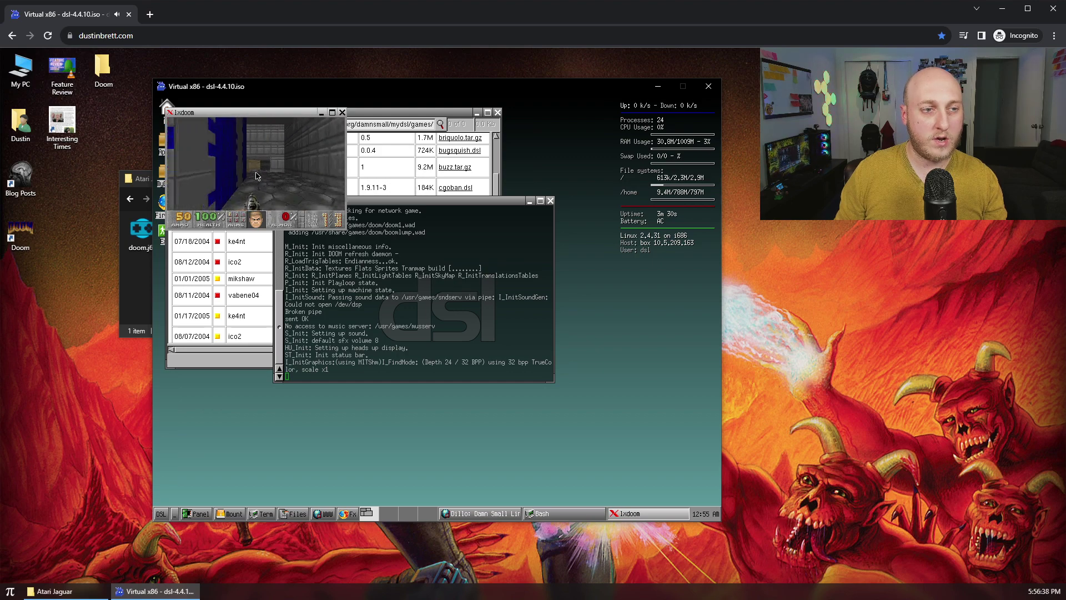
key("Up")
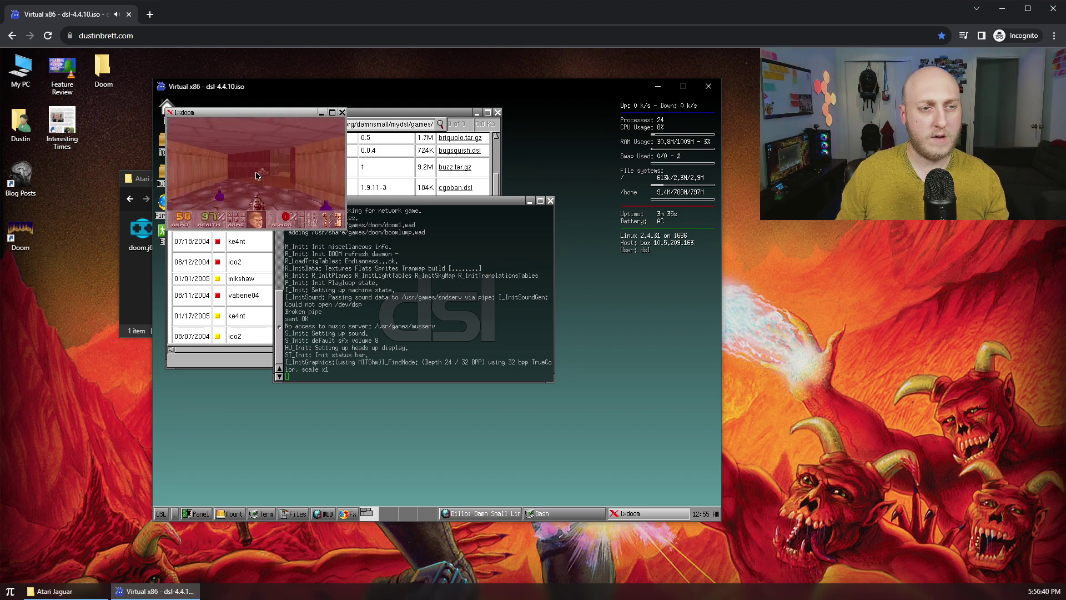
key("Up")
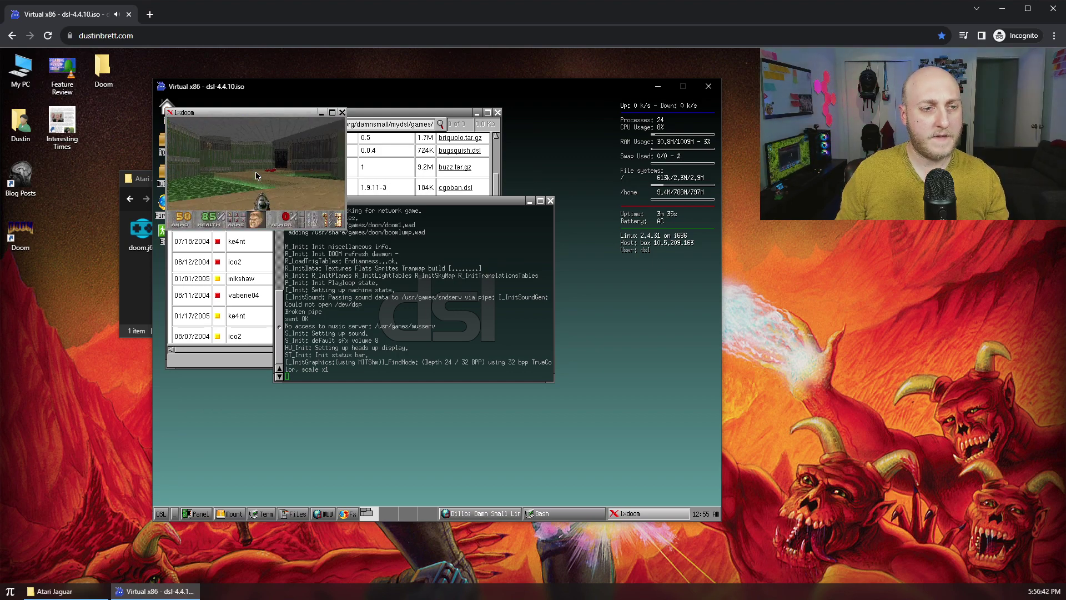
key("Up")
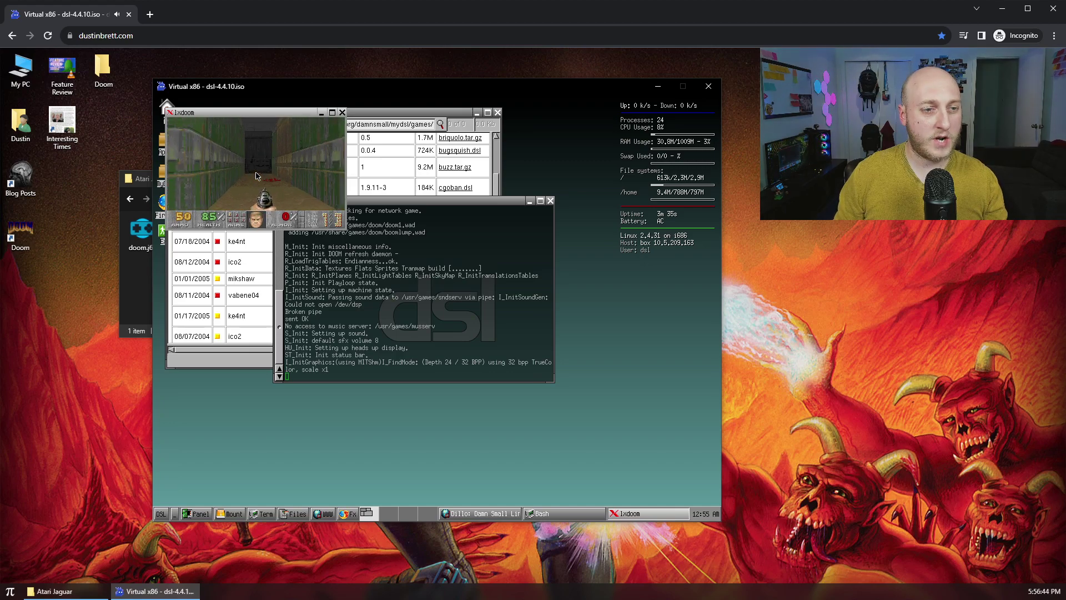
key("Up")
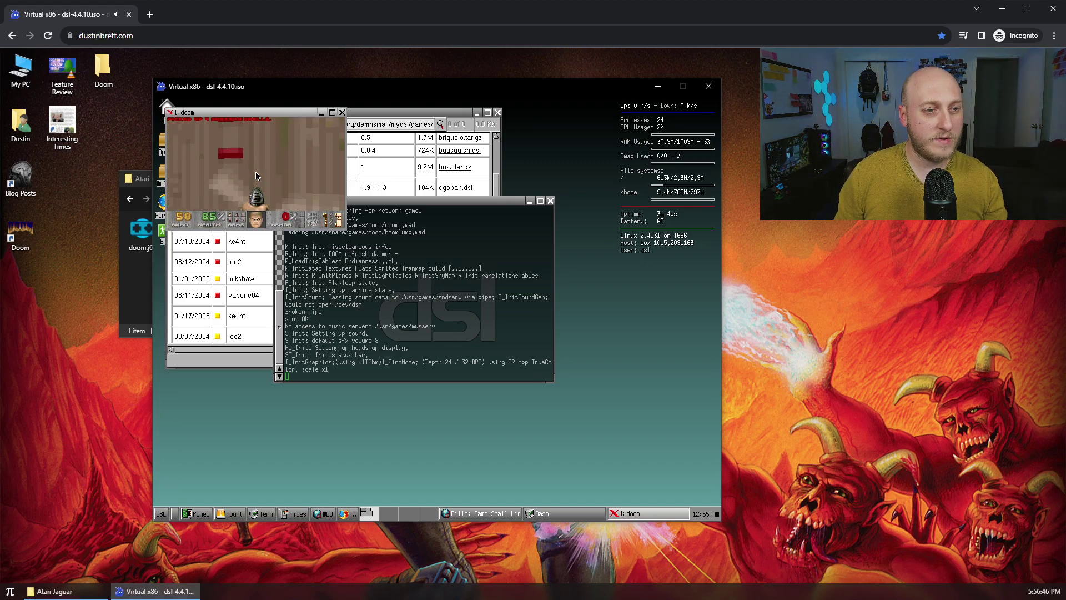
Pass the door in lxdoom, cross the candelabra room and activate the exit to finish the Hangar level
key("Up")
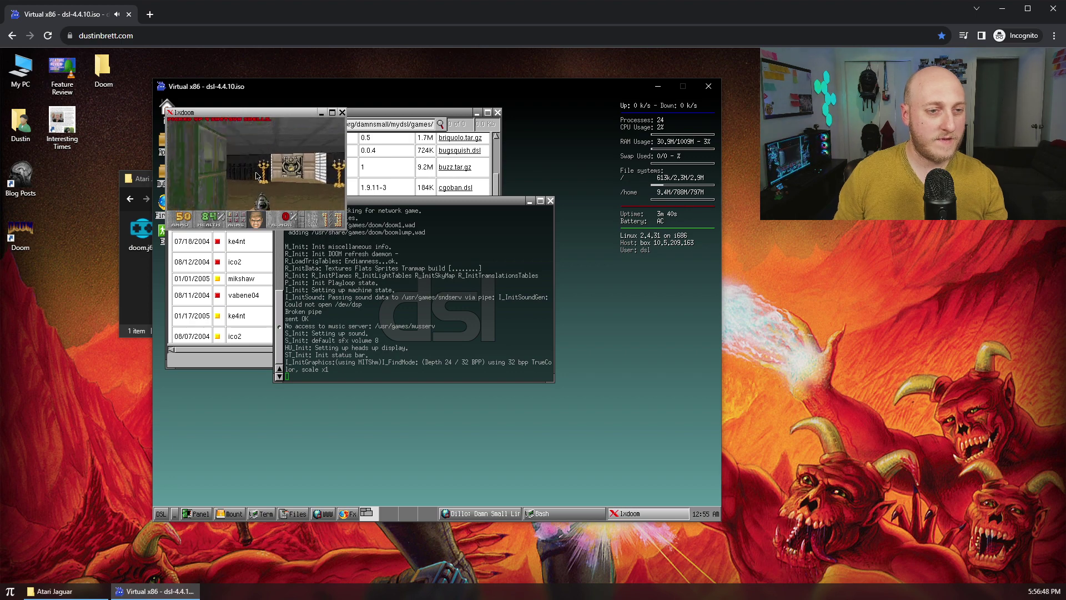
key("Right")
key("Up")
key("space")
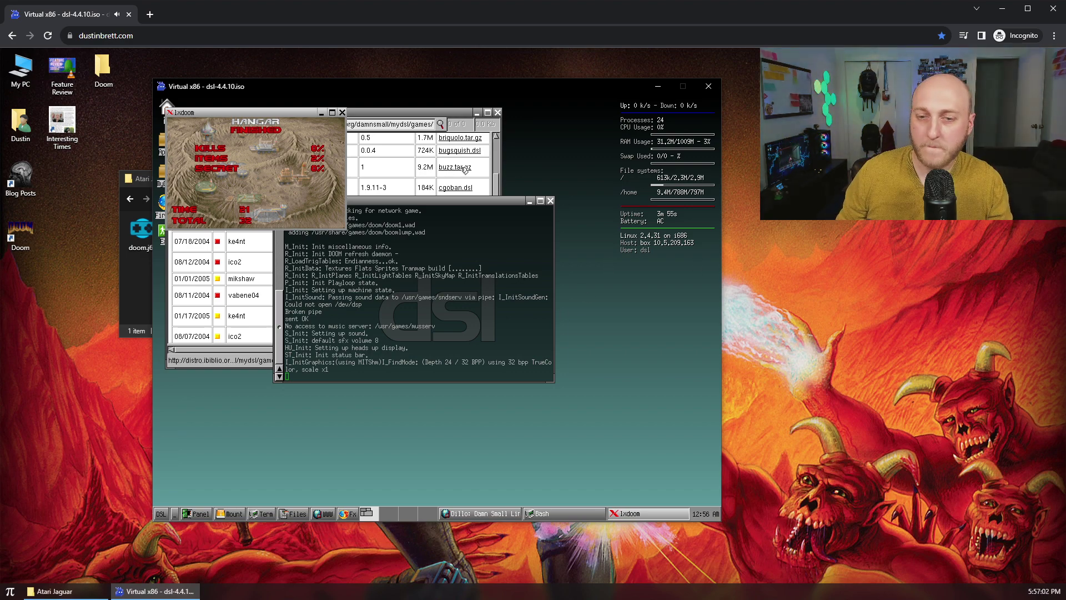
Close Virtual x86 and launch doom.smc from the Doom folder's SNES subfolder
left_click(709, 86)
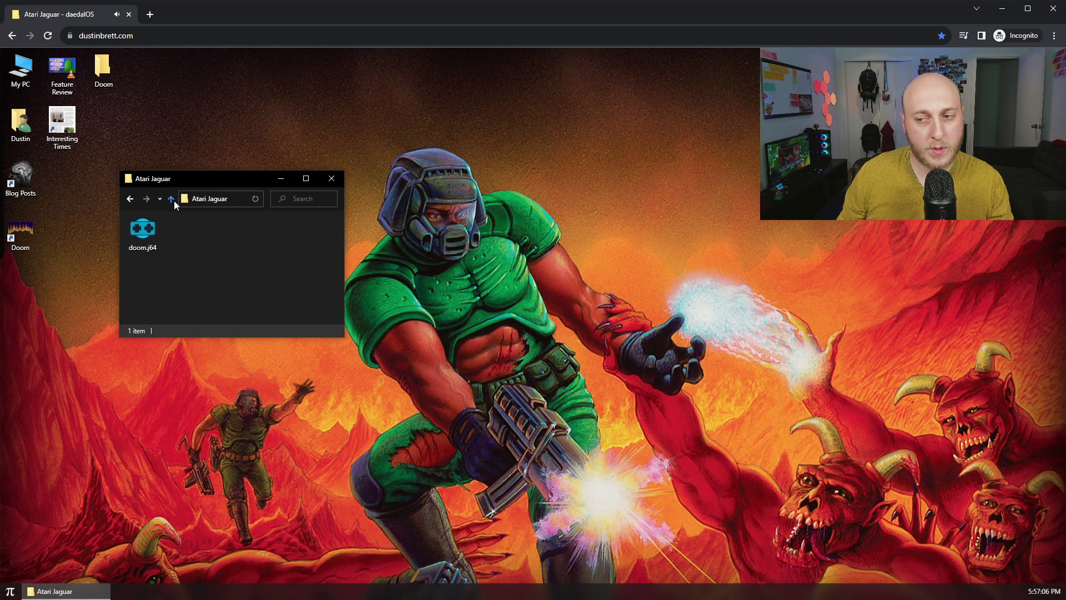
left_click(174, 201)
double_click(136, 292)
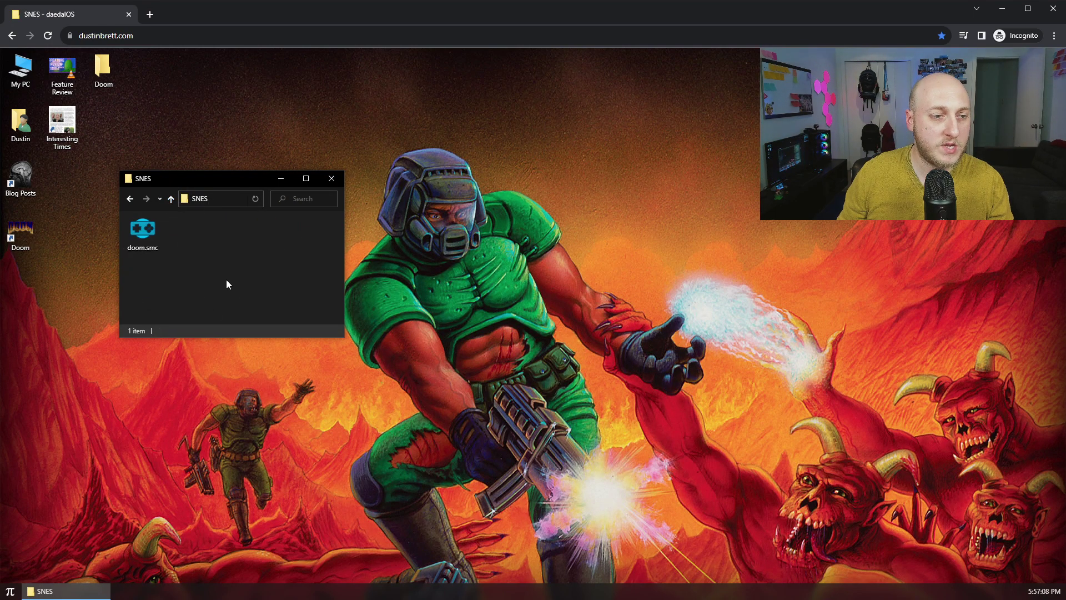
double_click(146, 238)
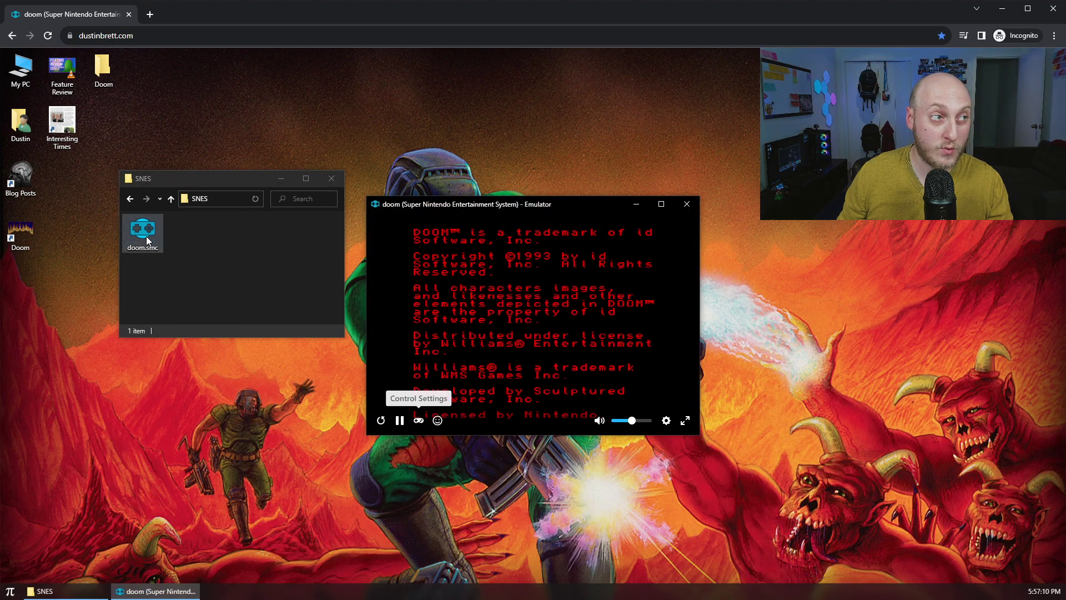
Enlarge and reposition the Super Nintendo emulator window on the desktop
left_click_drag(370, 200, 216, 90)
left_click_drag(388, 98, 418, 109)
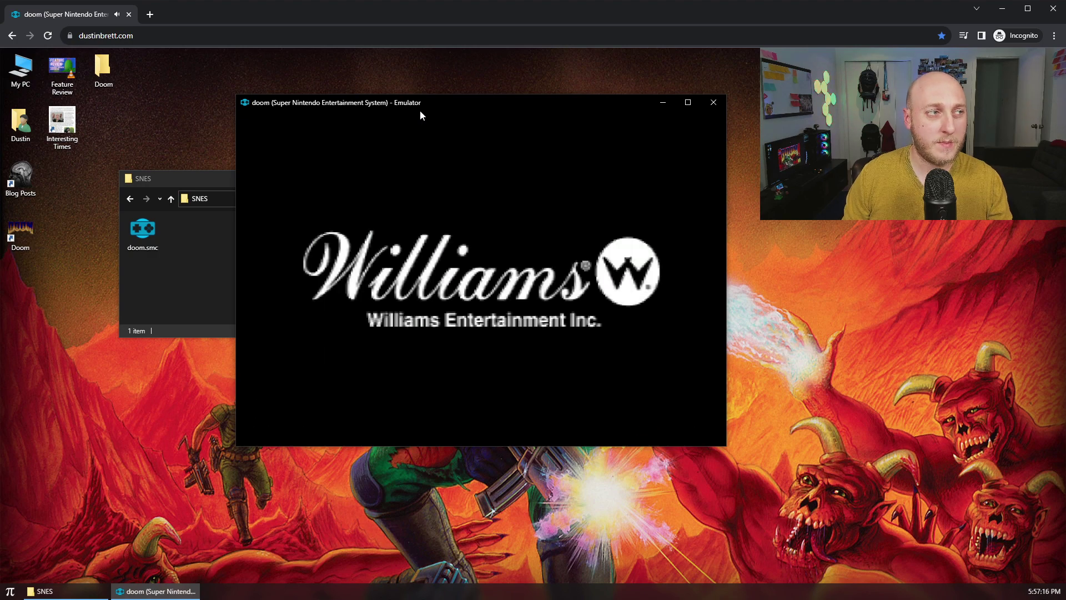
In the SNES version, walk from the starting room along the corridor and go through the first metal door
mouse_move(519, 158)
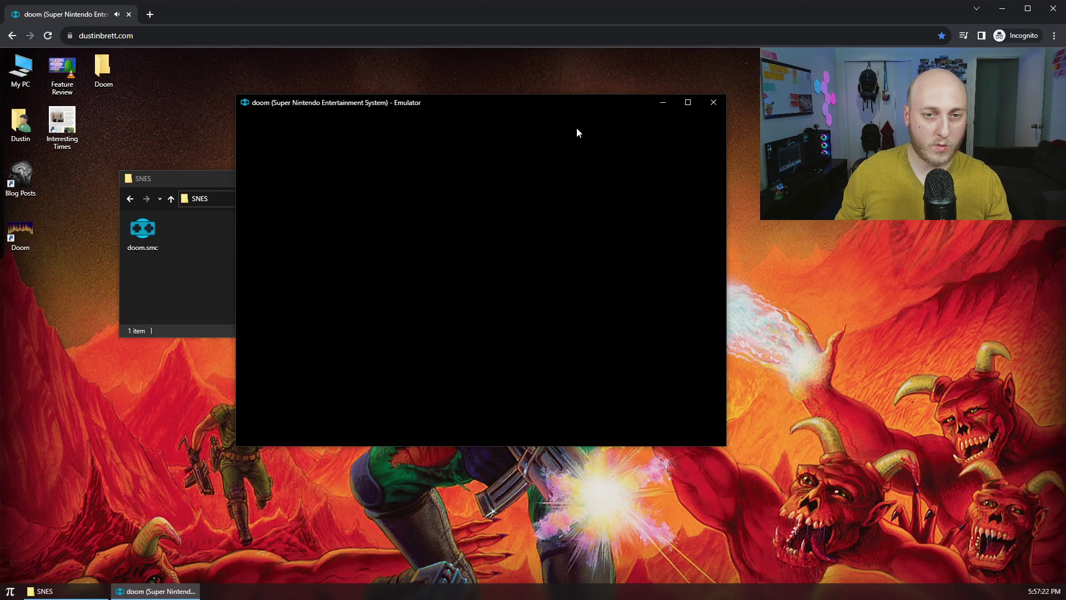
key("Up")
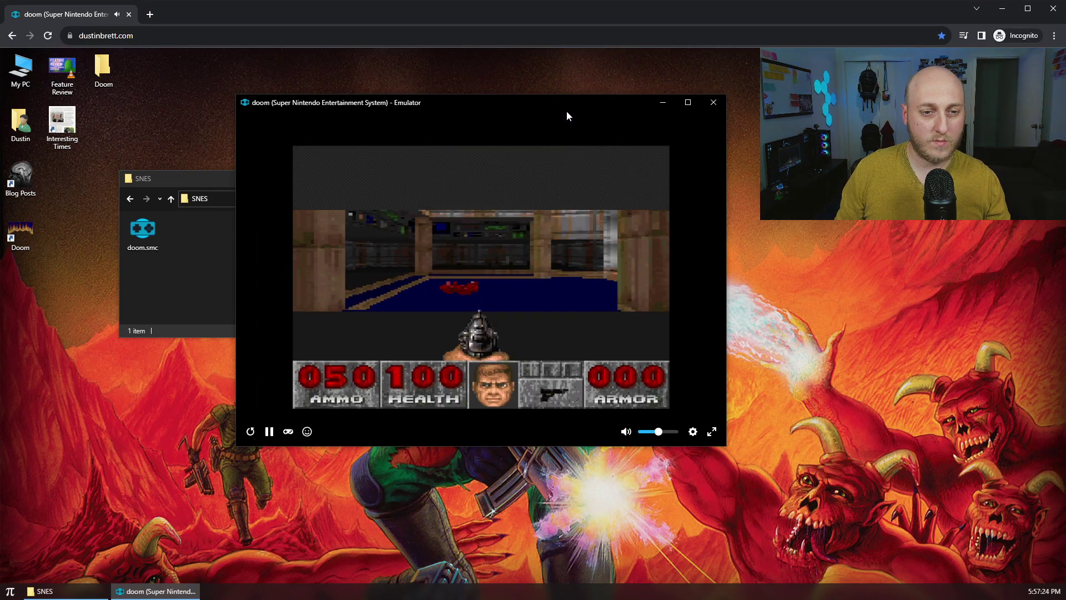
key("Left")
key("Up")
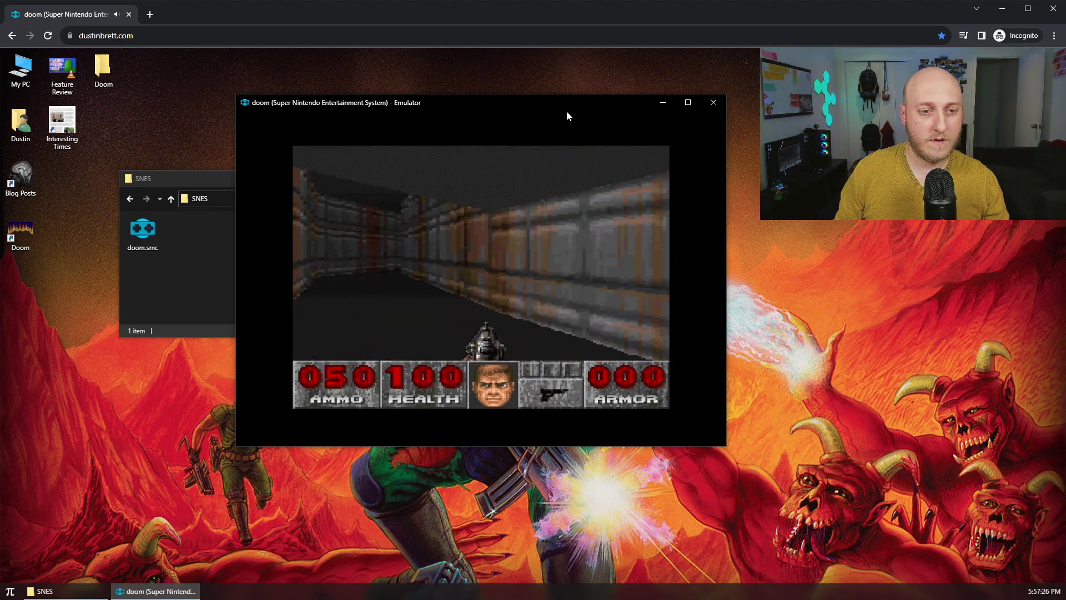
key("Right")
key("Up")
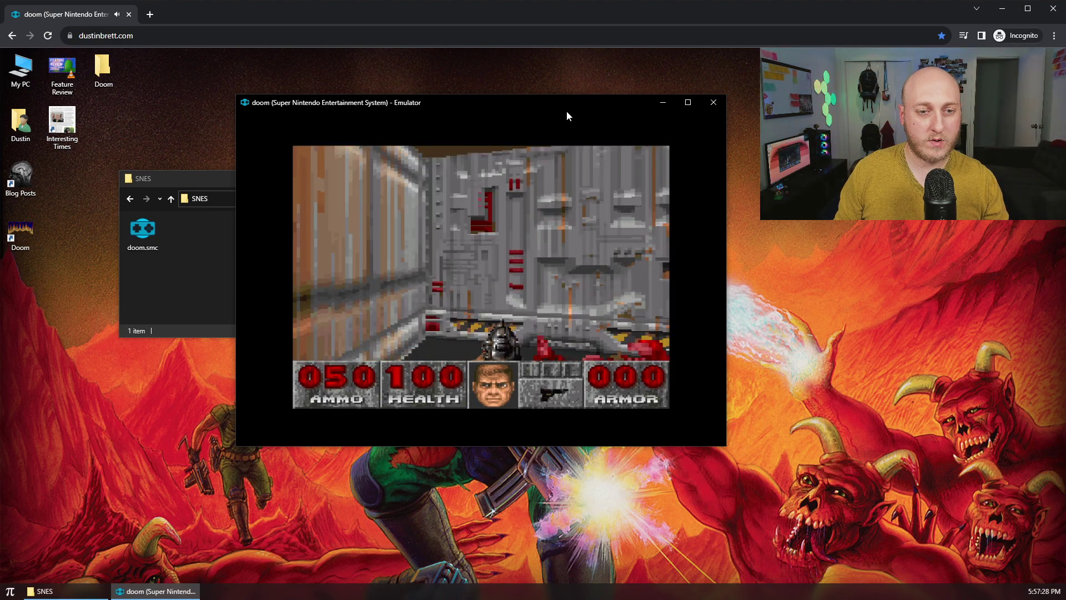
key("z")
key("Up")
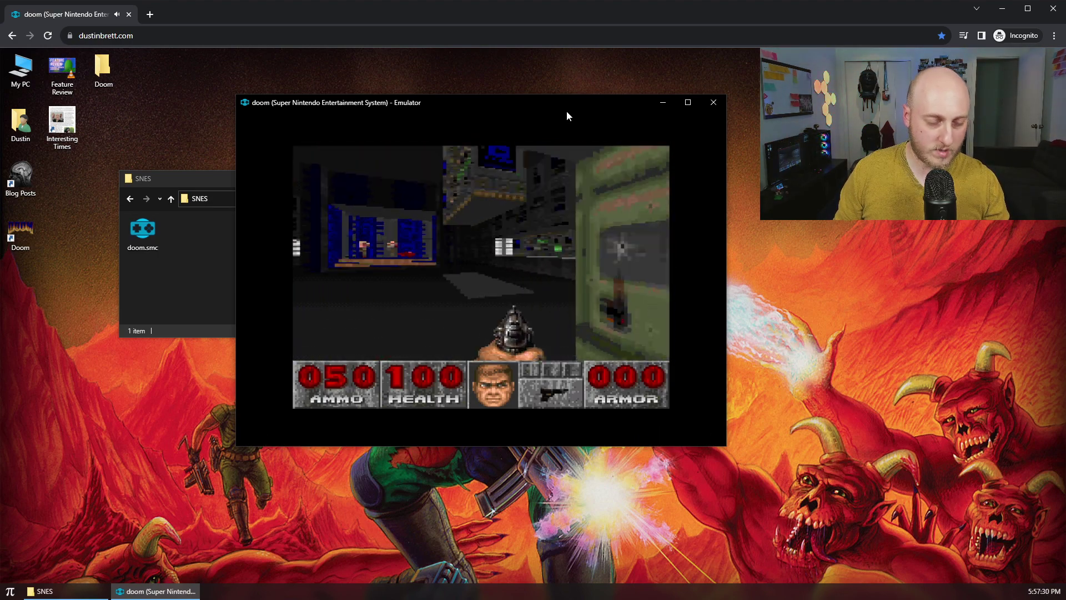
Cross the hall beyond the door in the SNES version, pass the bright lit wall and enter the brown corridor
key("Left")
key("Up")
key("Right")
key("Left")
key("Left")
key("Up")
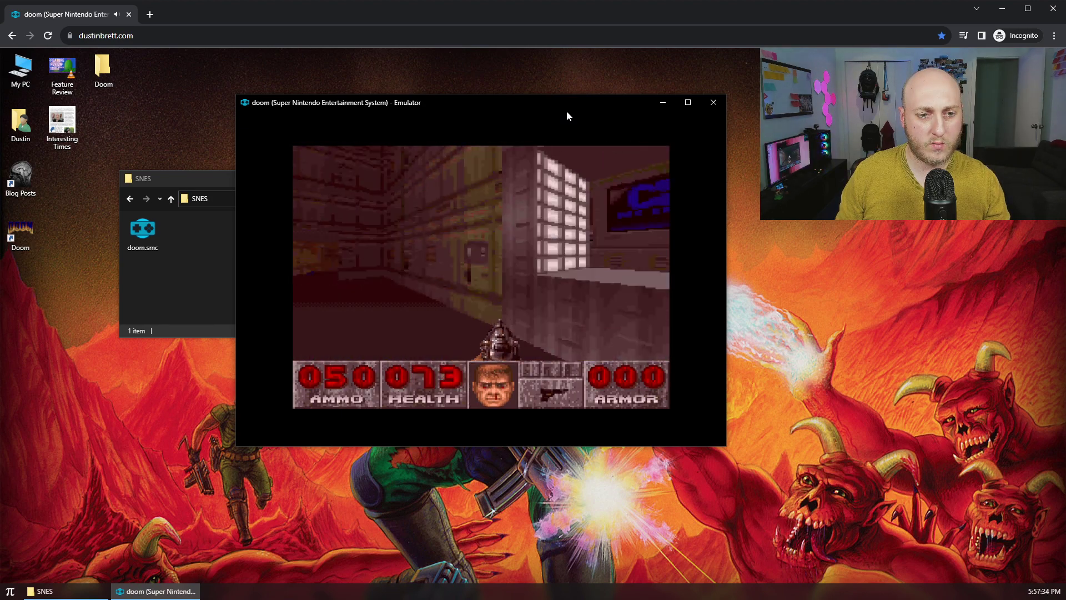
key("Right")
key("Up")
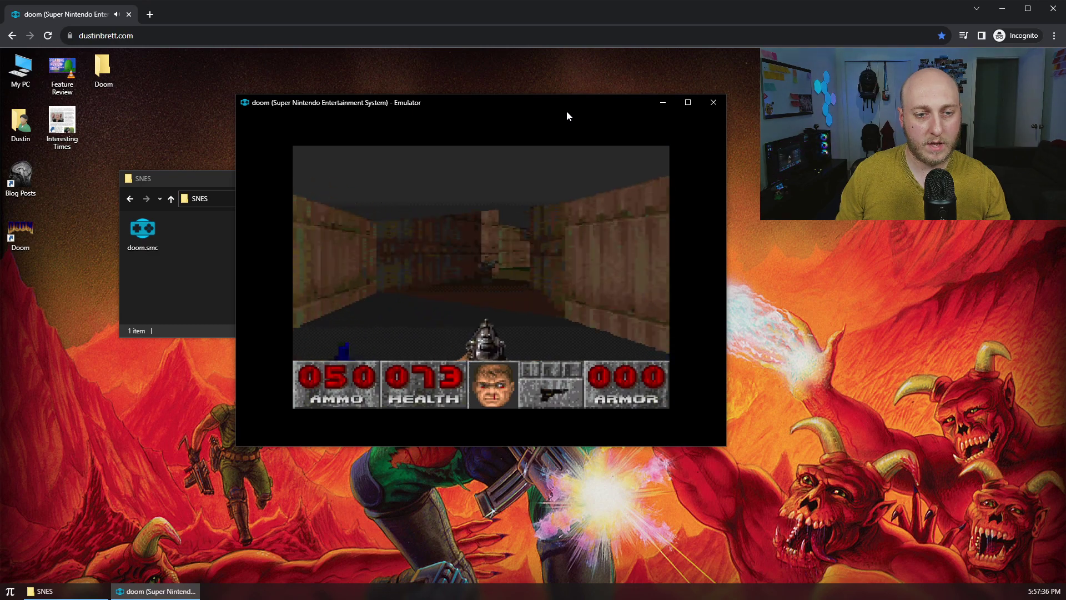
Cross the zigzag walkway room, follow the dark corridor past the enemy and open the door at its end
key("Right")
key("Up")
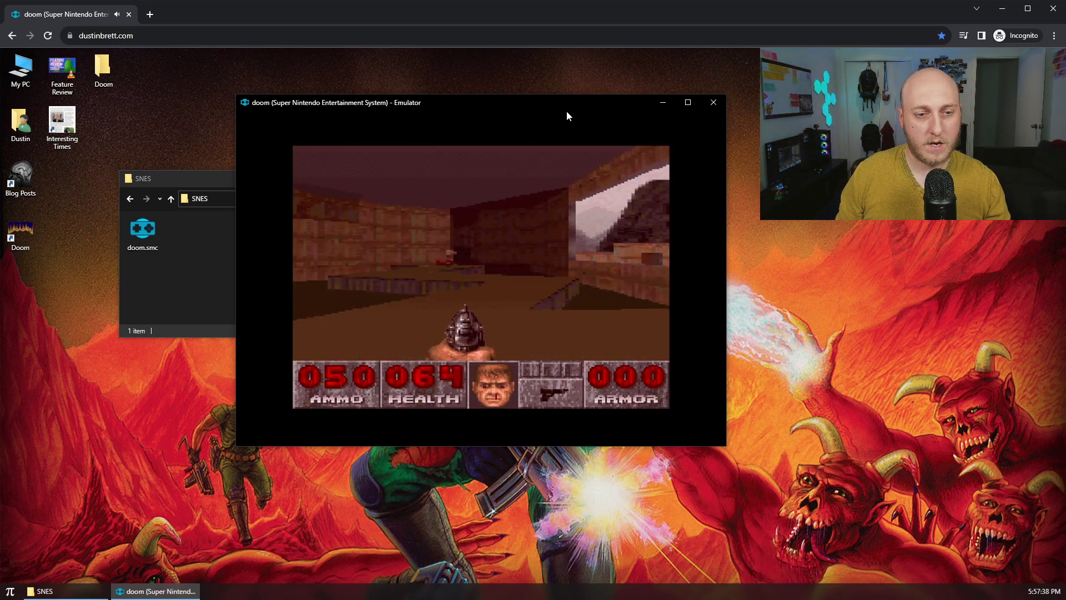
key("Left")
key("Right")
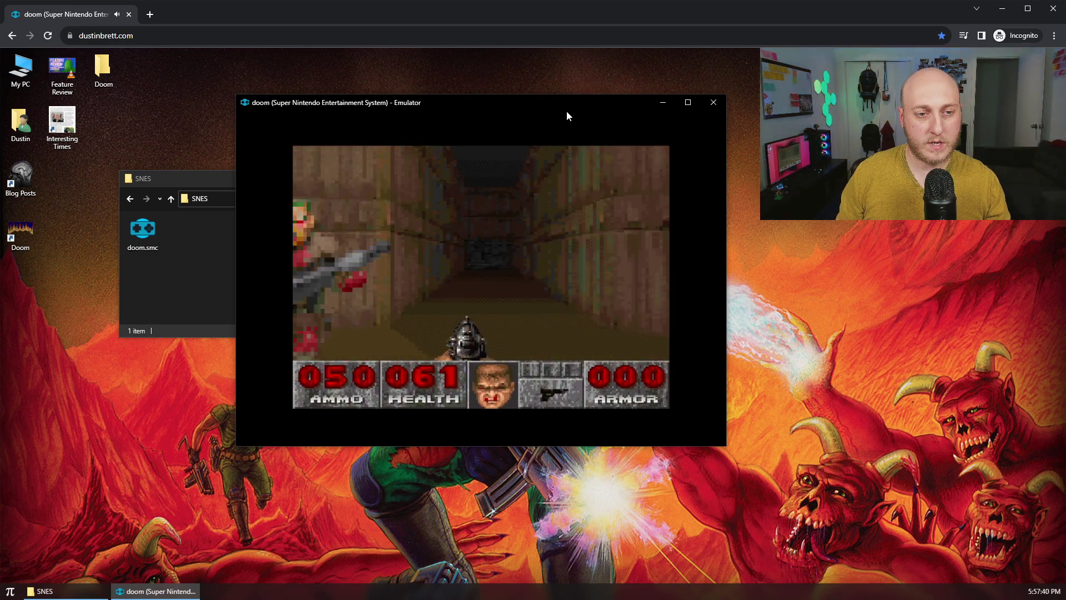
key("Up")
key("Up")
key("z")
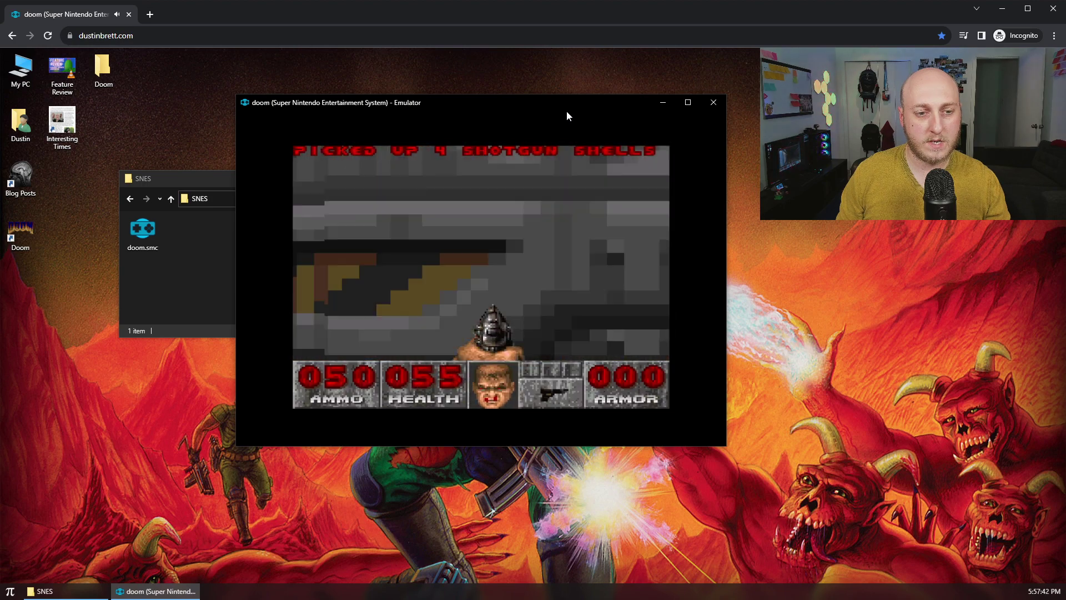
Pass through the last rooms to the exit door and activate the exit to finish the SNES level
key("Left")
key("Up")
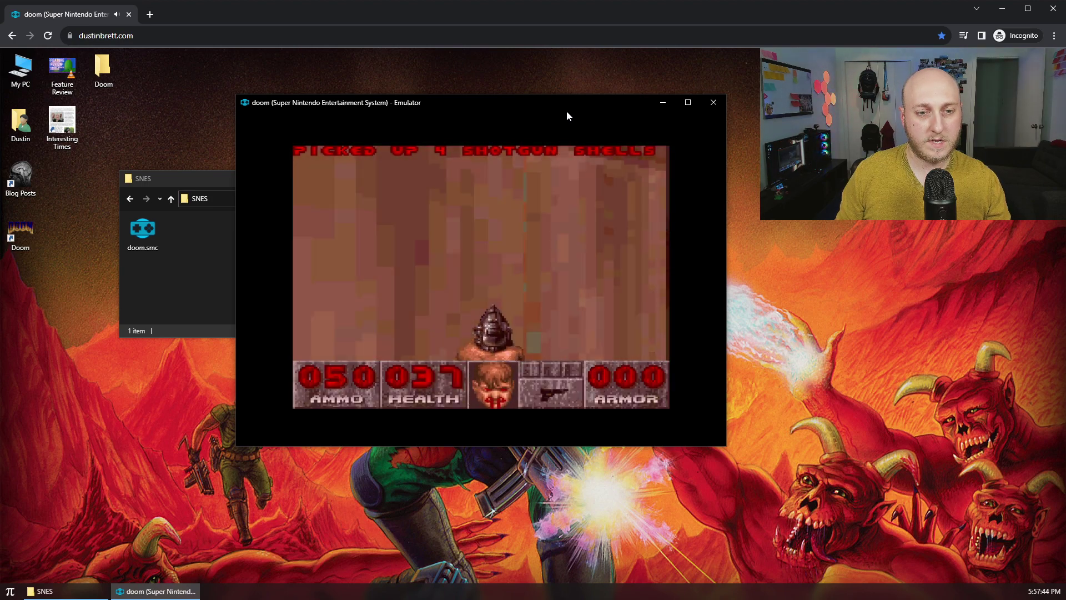
key("Right")
key("Left")
key("Left")
key("Up")
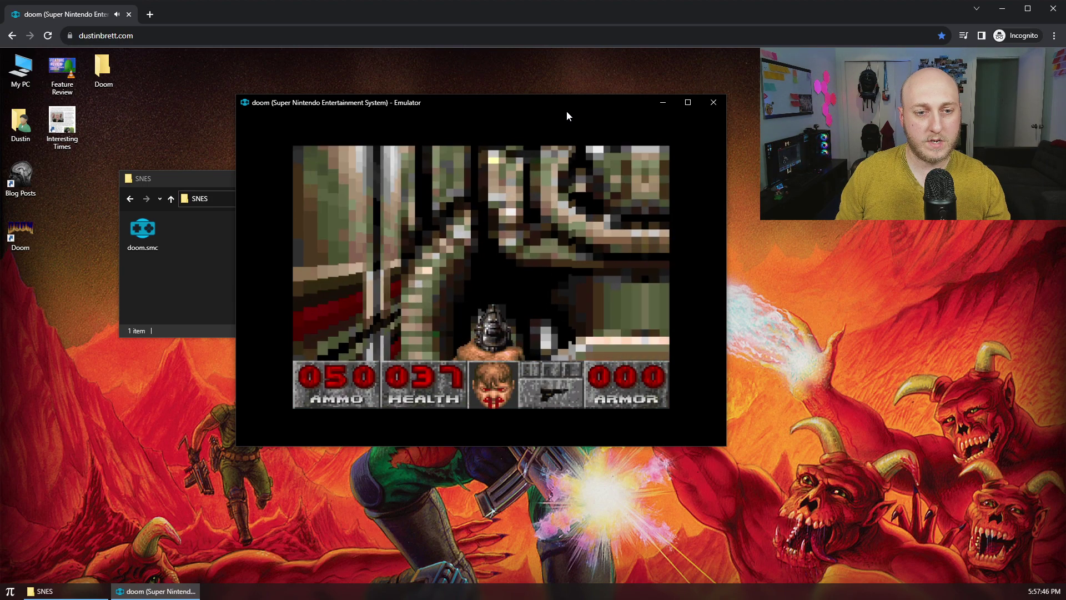
key("z")
key("Up")
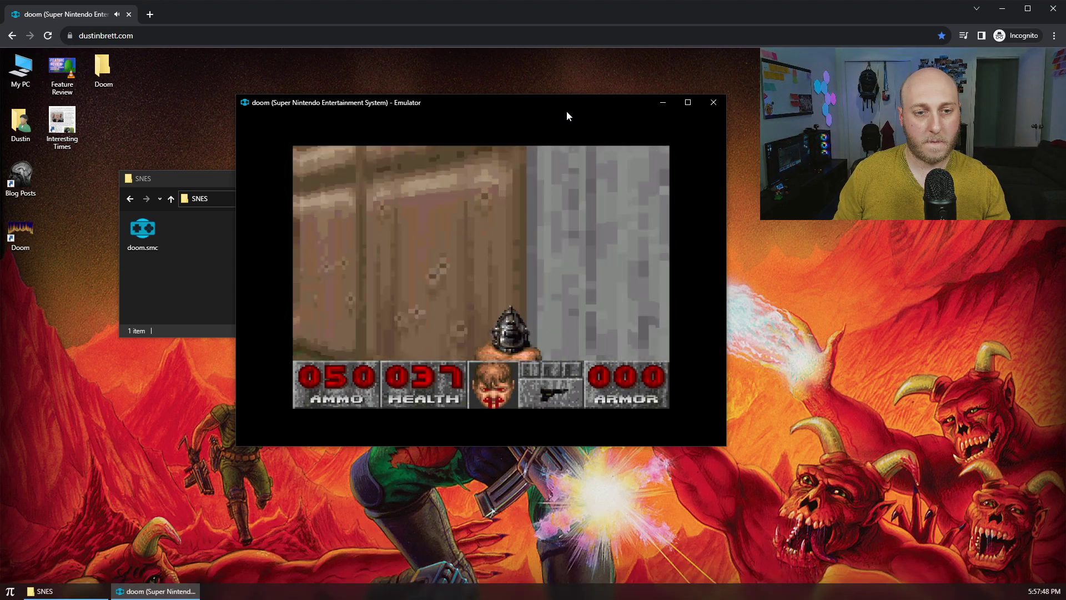
key("Right")
key("z")
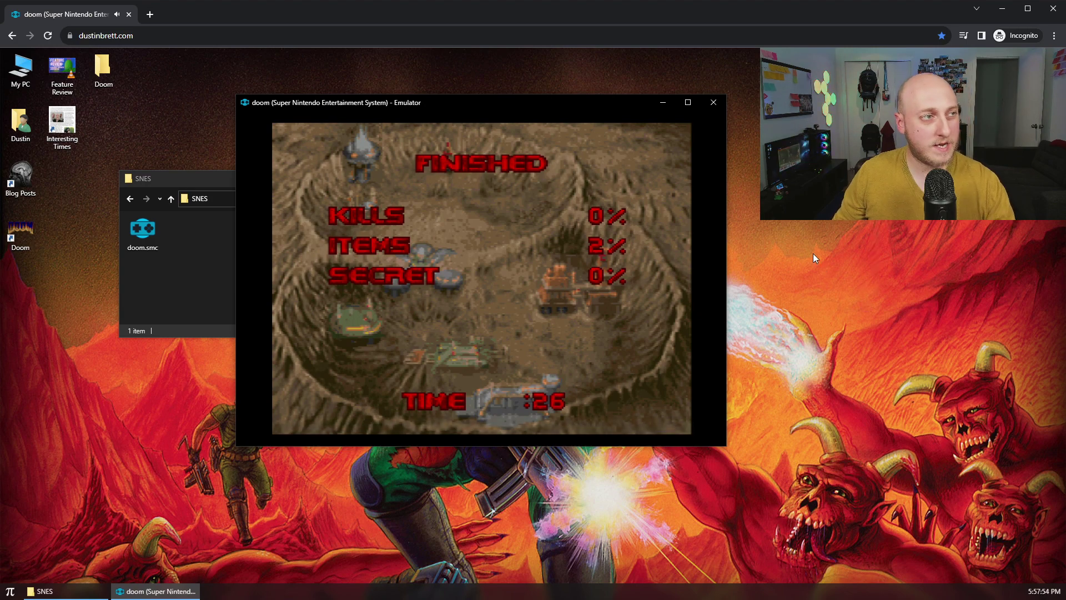
Close the Super Nintendo emulator and go from the SNES folder to the Doom folder's Windows 95 subfolder
left_click(706, 109)
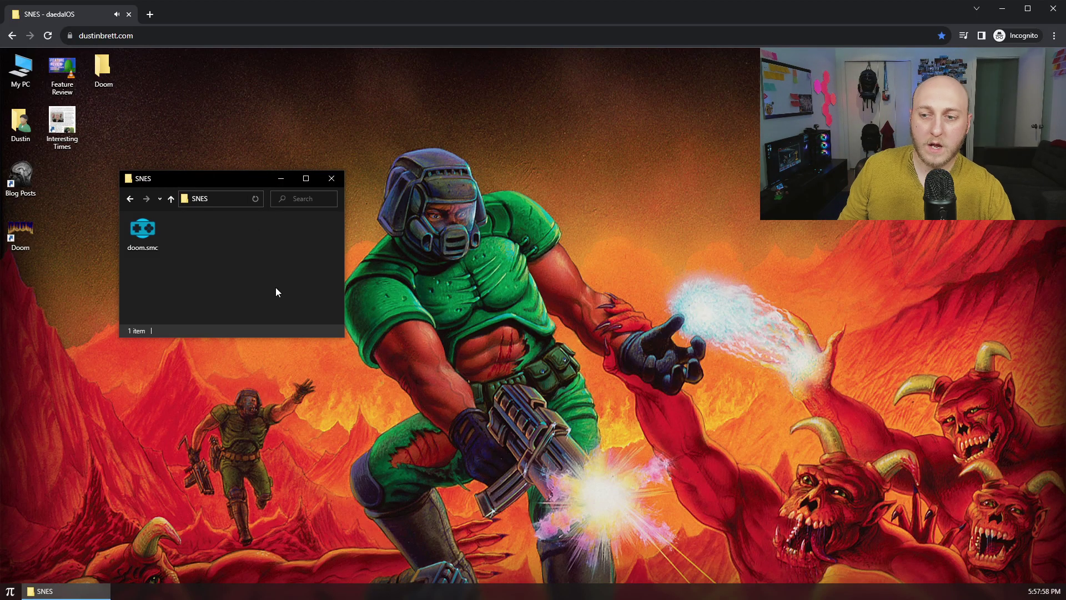
left_click(175, 201)
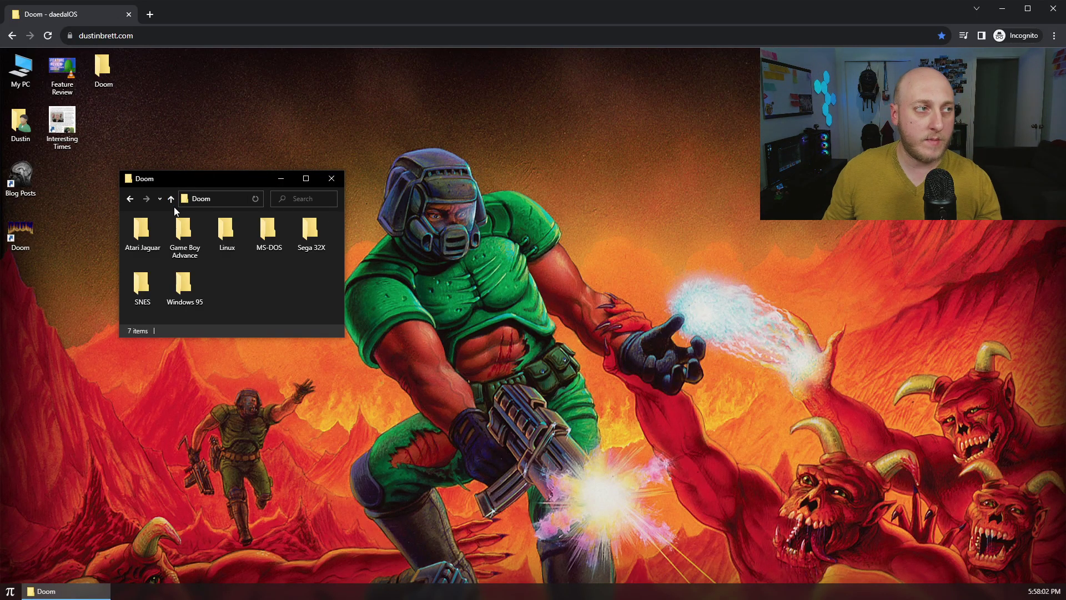
double_click(200, 291)
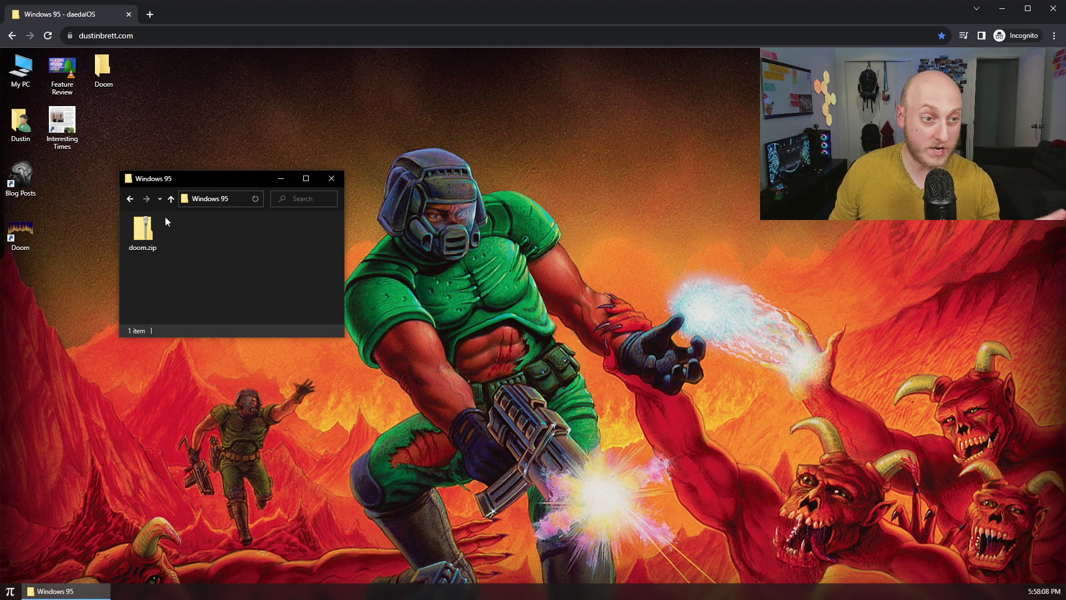
Open doom.zip with BoxedWine and start a new single player game from the Doom for Windows 95 launcher
right_click(140, 240)
mouse_move(198, 256)
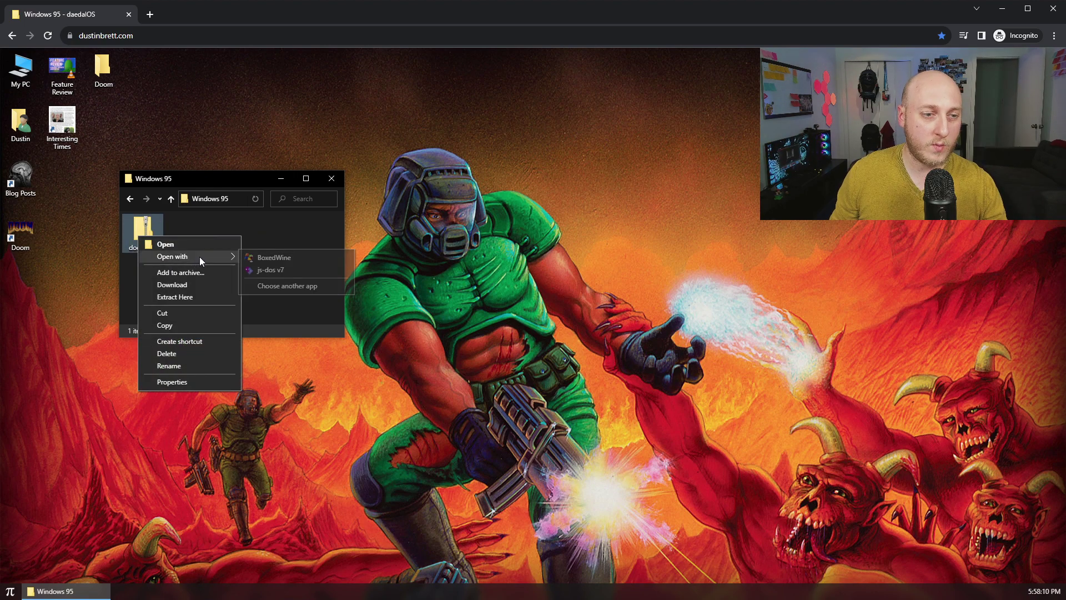
left_click(268, 262)
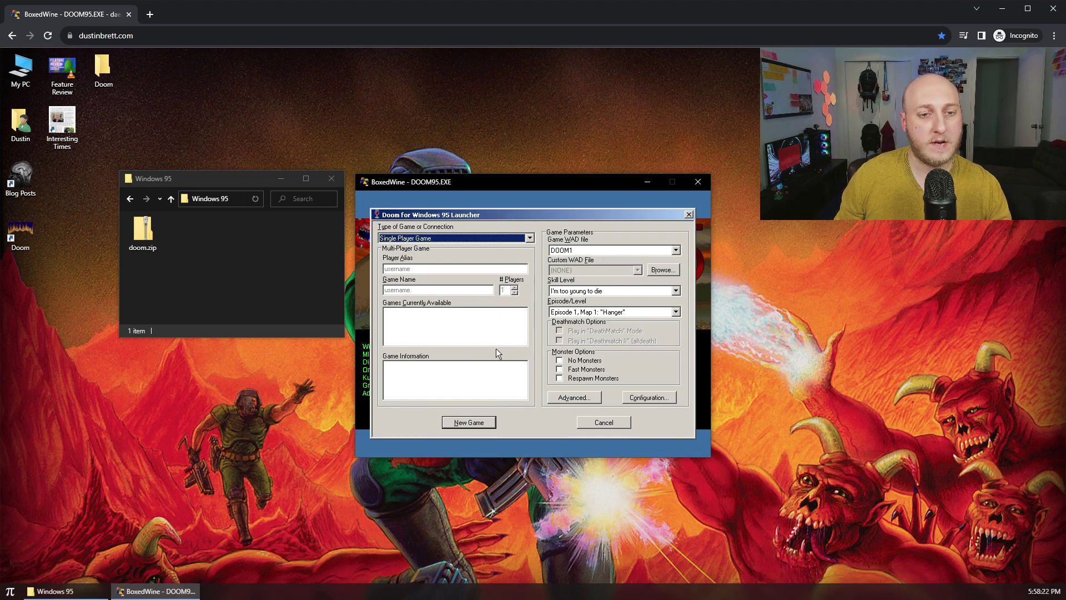
left_click(462, 423)
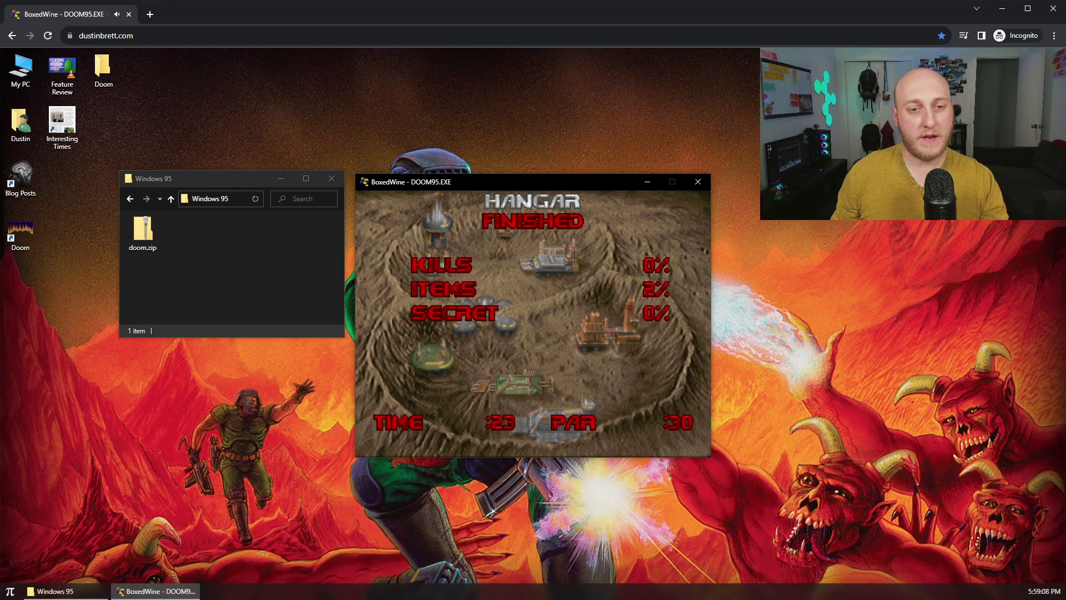
Close BoxedWine and bring freedoom-0.12.1.zip from the computer onto the daedalOS desktop
left_click(699, 182)
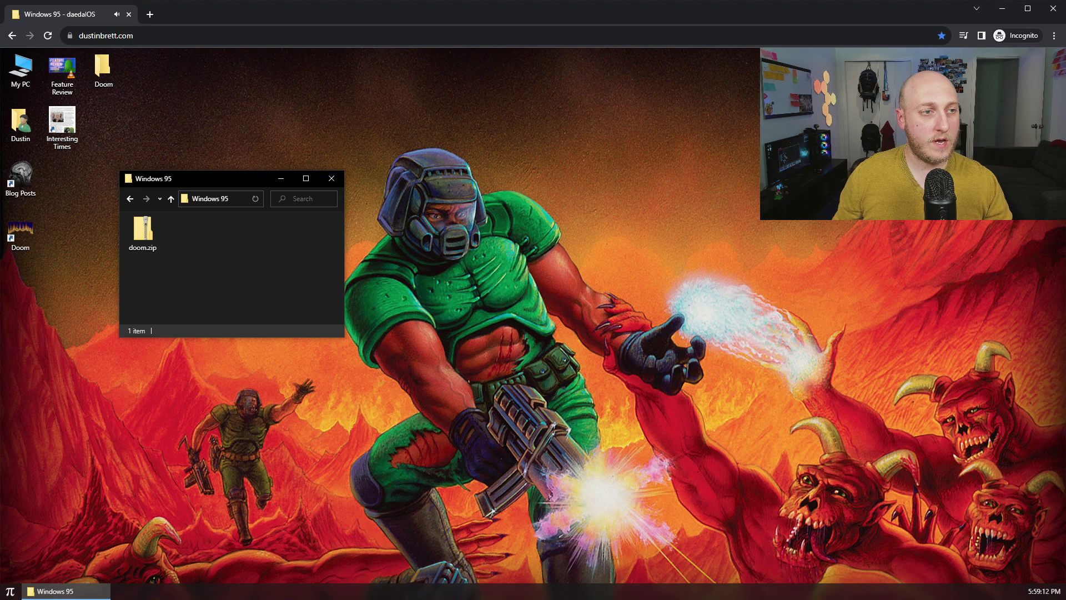
left_click_drag(309, 19, 239, 106)
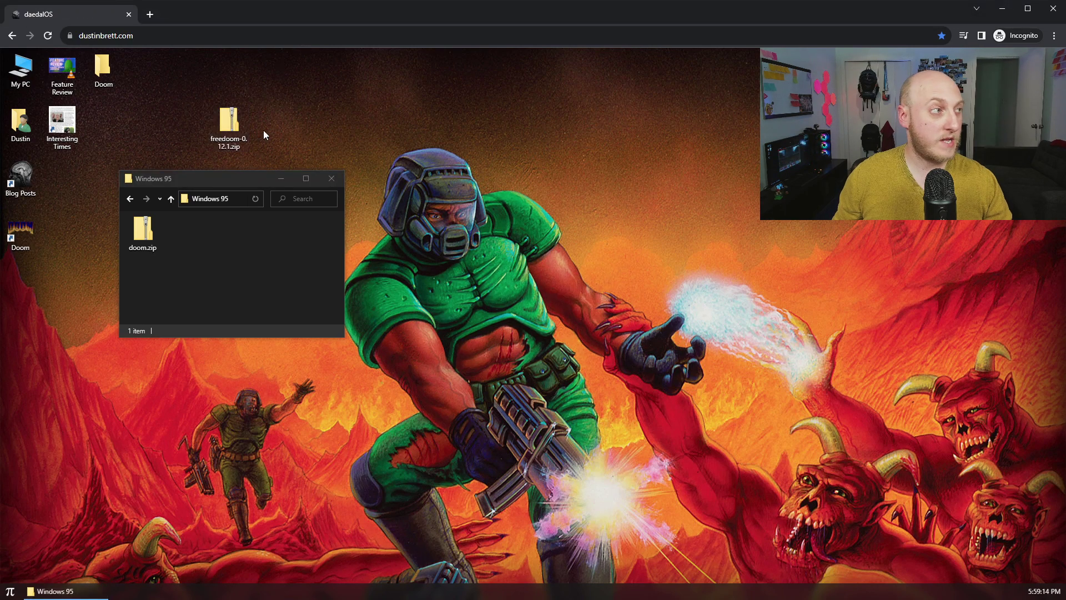
Extract doom.zip within the Windows 95 folder, open the extracted doom folder and enlarge its window
left_click(201, 178)
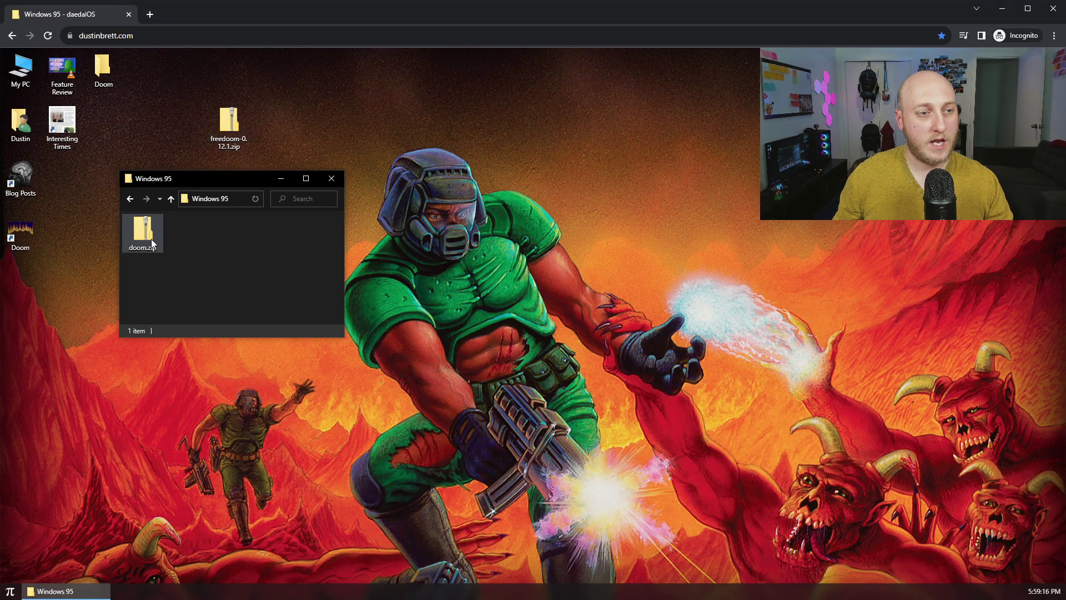
right_click(148, 238)
left_click(199, 300)
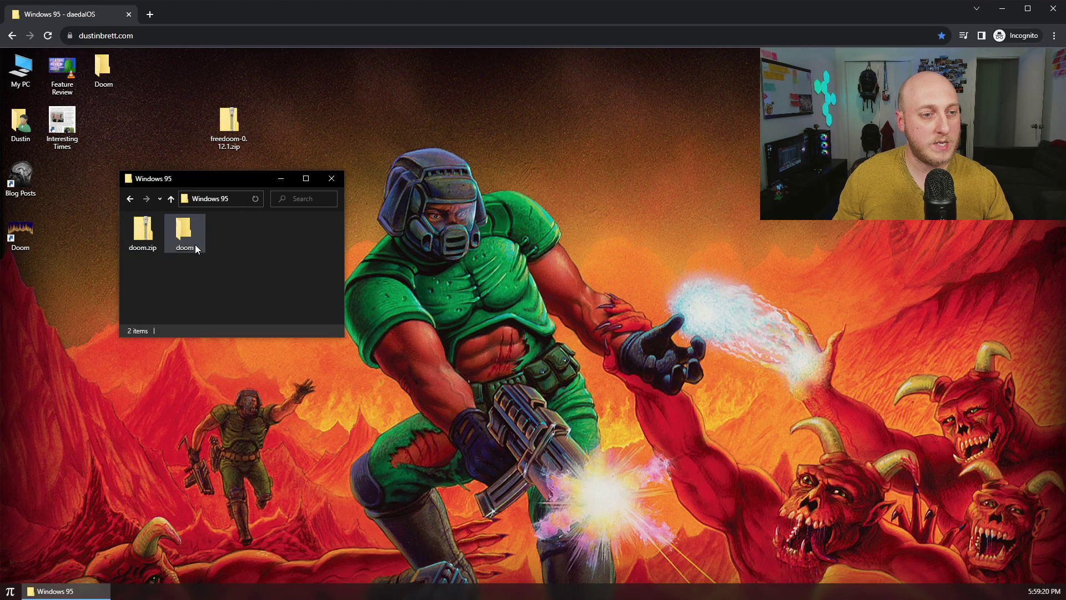
double_click(188, 242)
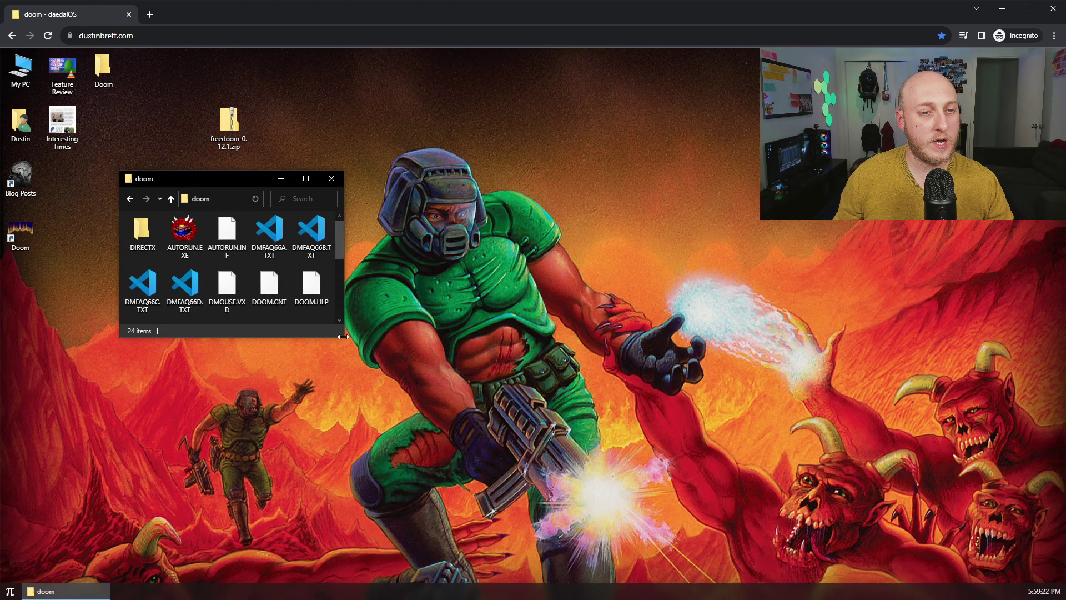
left_click_drag(343, 337, 683, 485)
Extract freedoom-0.12.1.zip on the desktop and open the resulting freedoom-0.12.1 folder
right_click(238, 140)
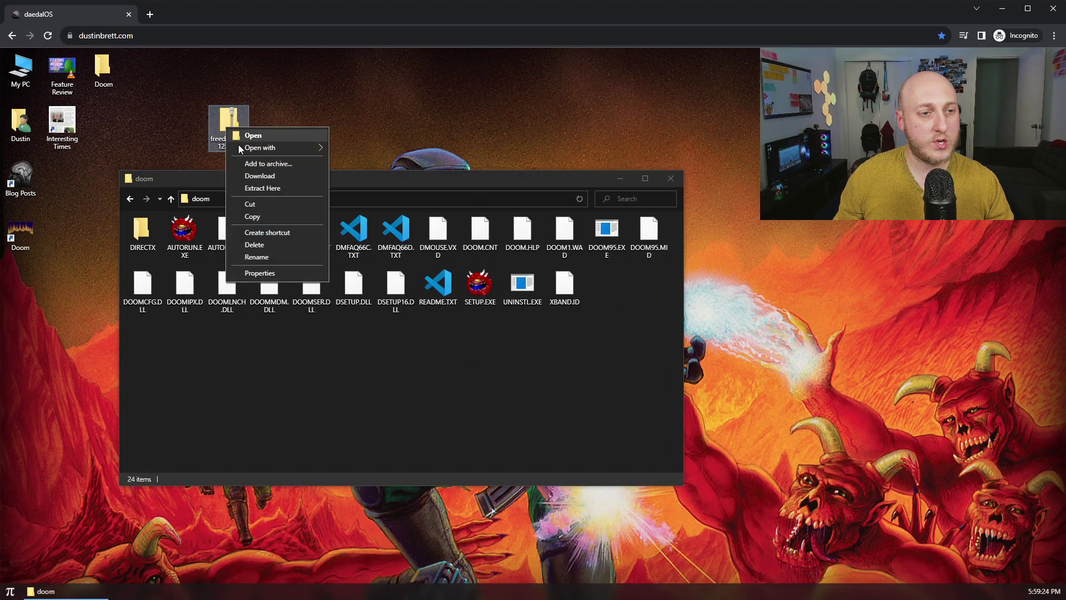
left_click(267, 193)
double_click(20, 286)
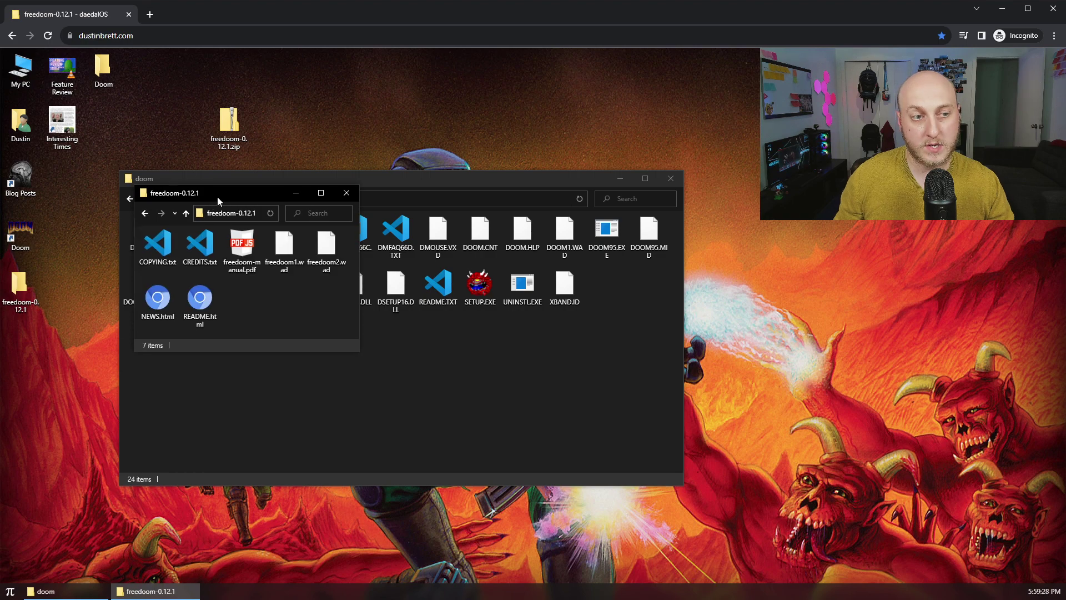
Place the freedoom-0.12.1 window beside the doom window and transfer freedoom1.wad and freedoom2.wad into the doom folder
left_click_drag(218, 196, 706, 203)
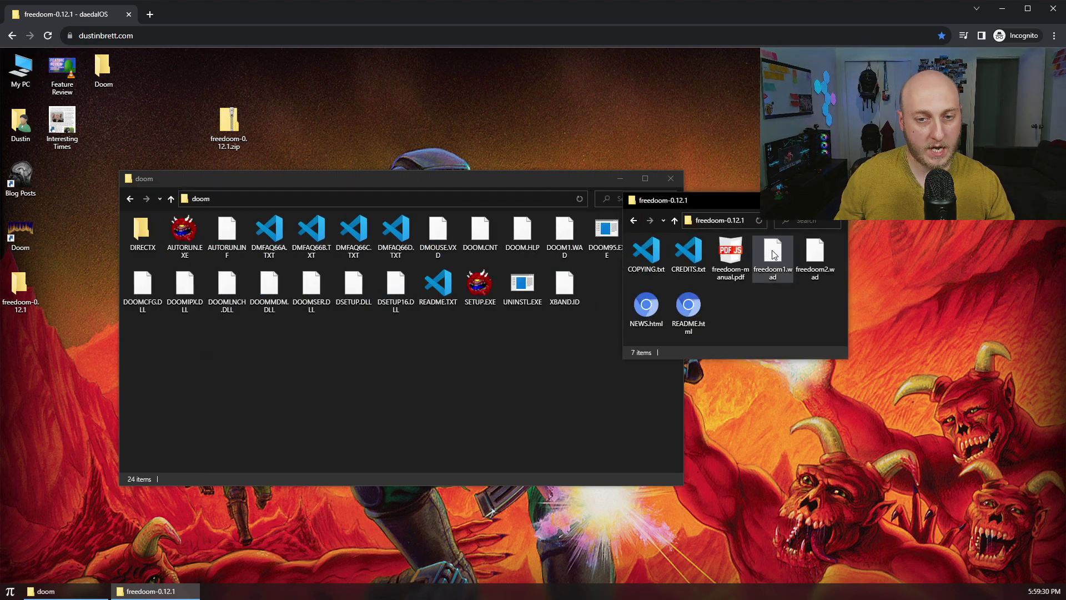
left_click_drag(835, 308, 765, 258)
left_click_drag(591, 324, 588, 333)
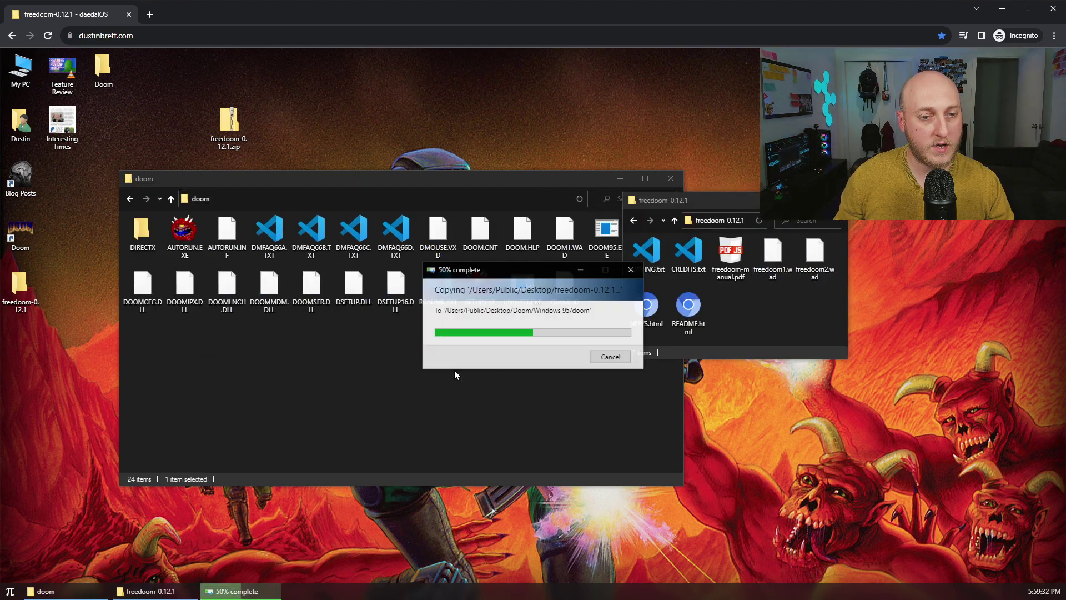
Add all files in the doom folder, including both Freedoom WADs, to a new archive
key("ctrl+a")
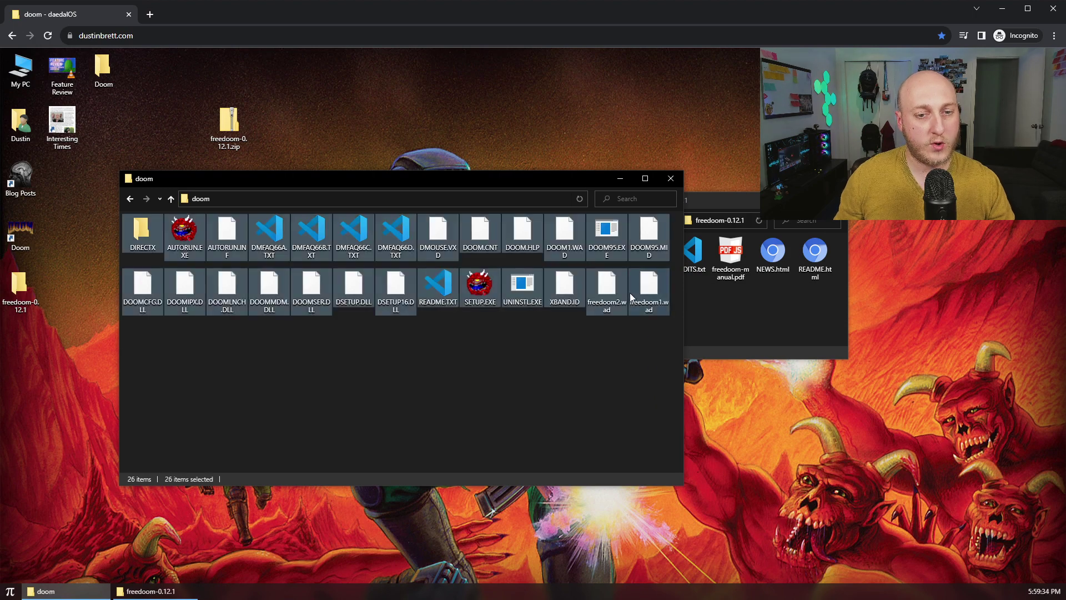
right_click(434, 235)
left_click(471, 255)
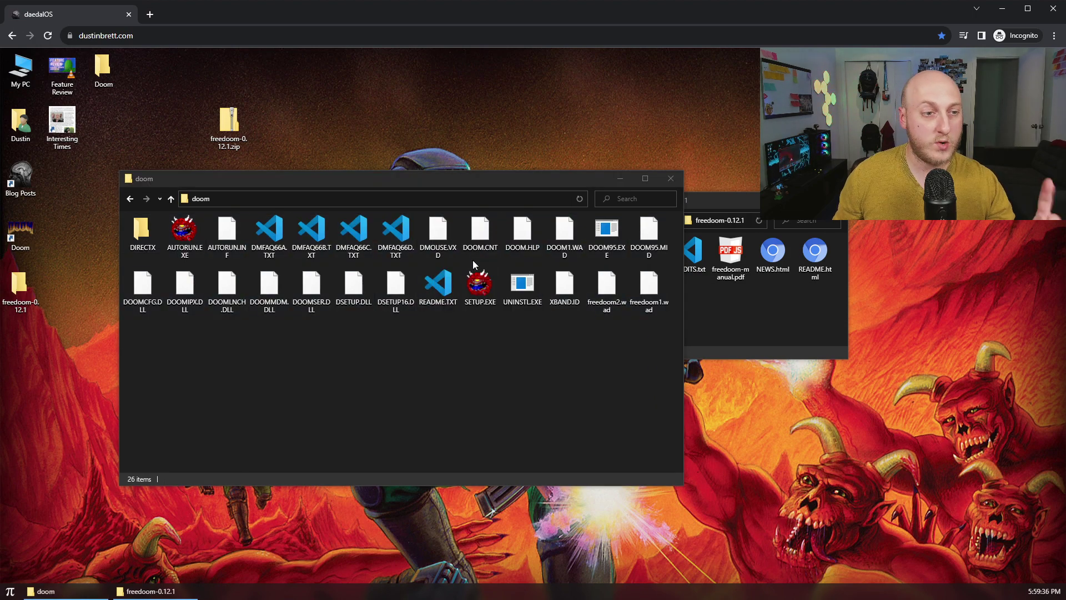
Open the newly created doom.zip inside the doom folder with BoxedWine
right_click(146, 349)
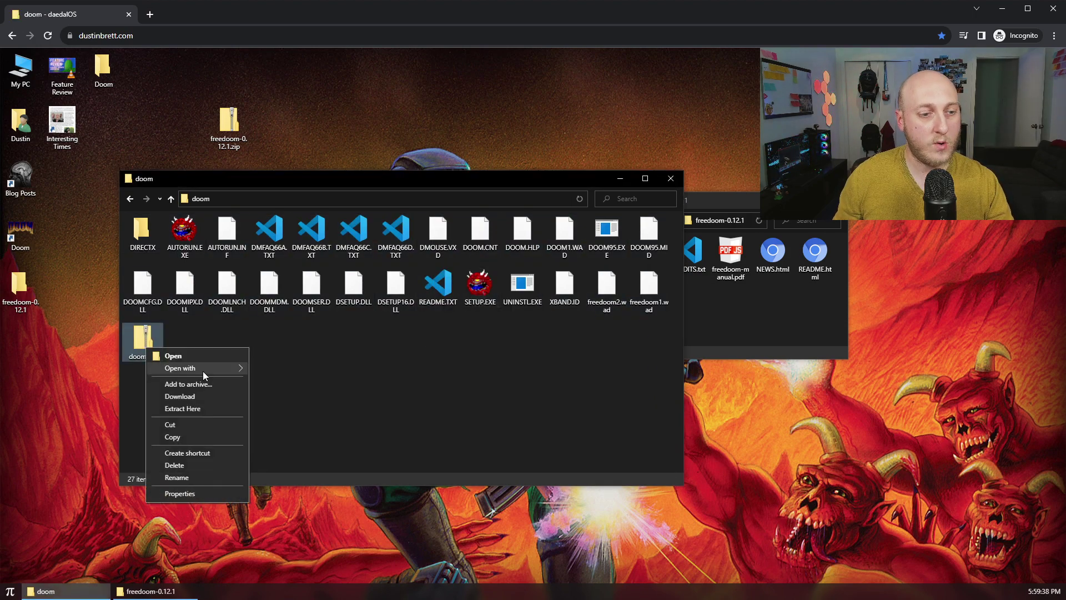
mouse_move(204, 369)
left_click(280, 369)
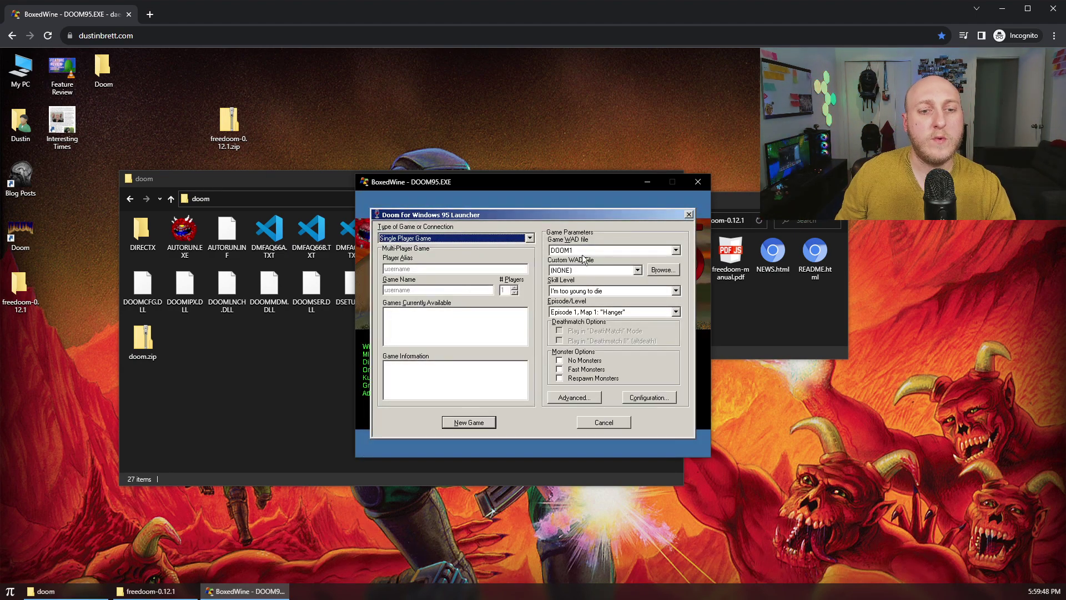
Choose FREEDOOM1 as the custom WAD file and start a new game
left_click(592, 271)
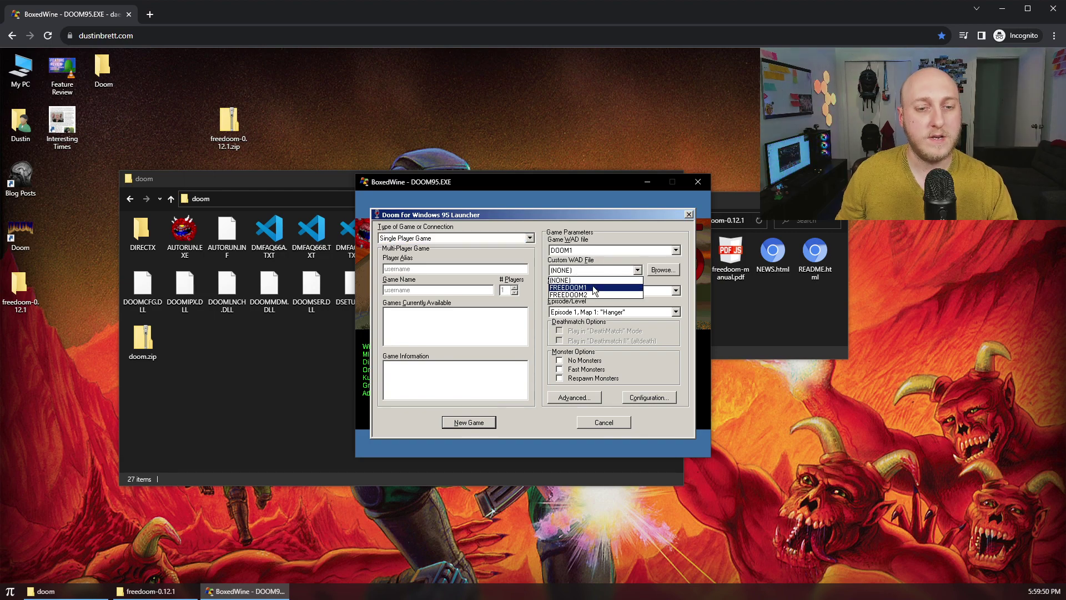
left_click(595, 289)
left_click(487, 423)
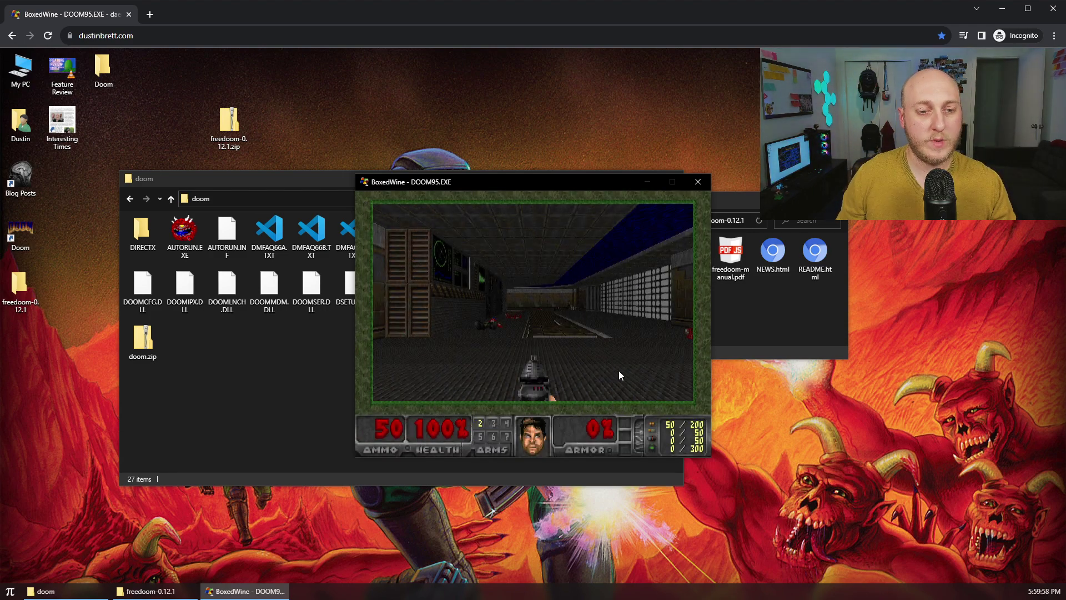
Walk through the Freedoom starting room alongside the computer panels and turn toward the open area
key("Up")
key("Left")
key("Up")
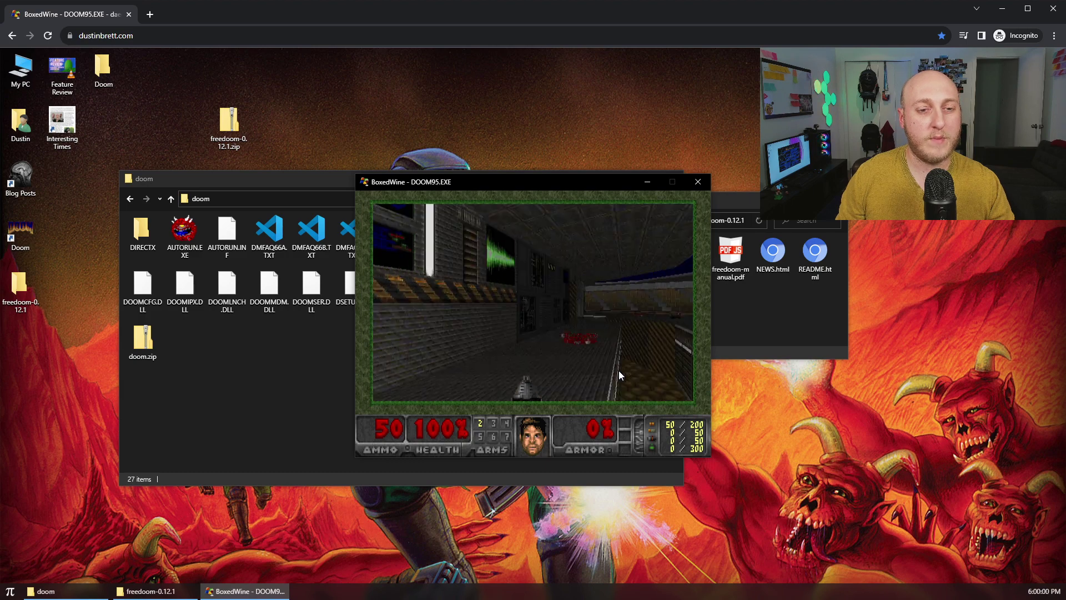
key("Right")
key("Right")
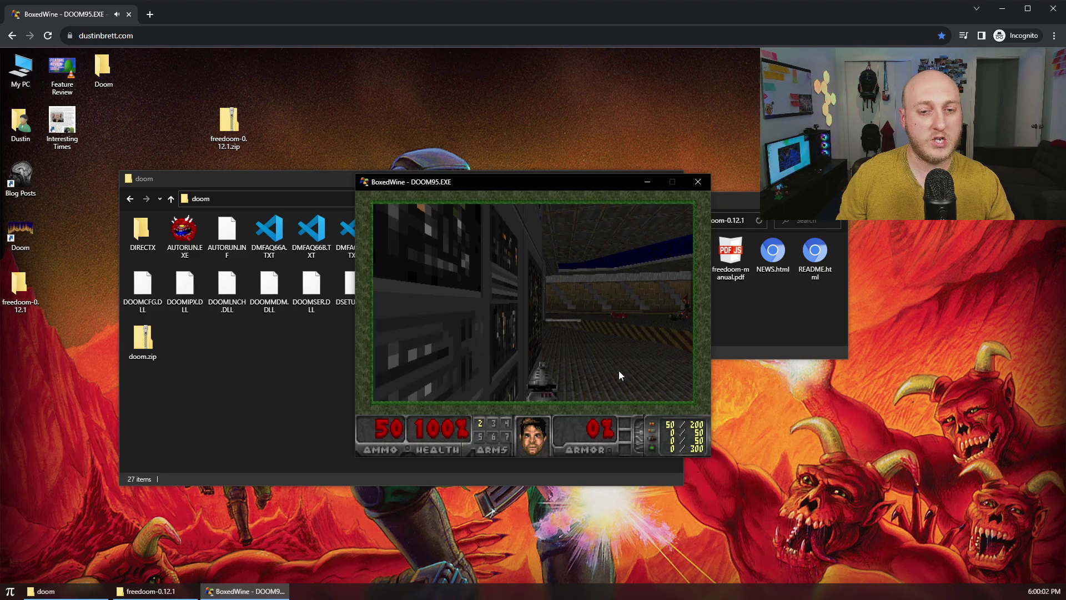
Fire the pistol twice across the room, drop into the striped trench and approach the enemy soldier
key("ctrl")
key("Right")
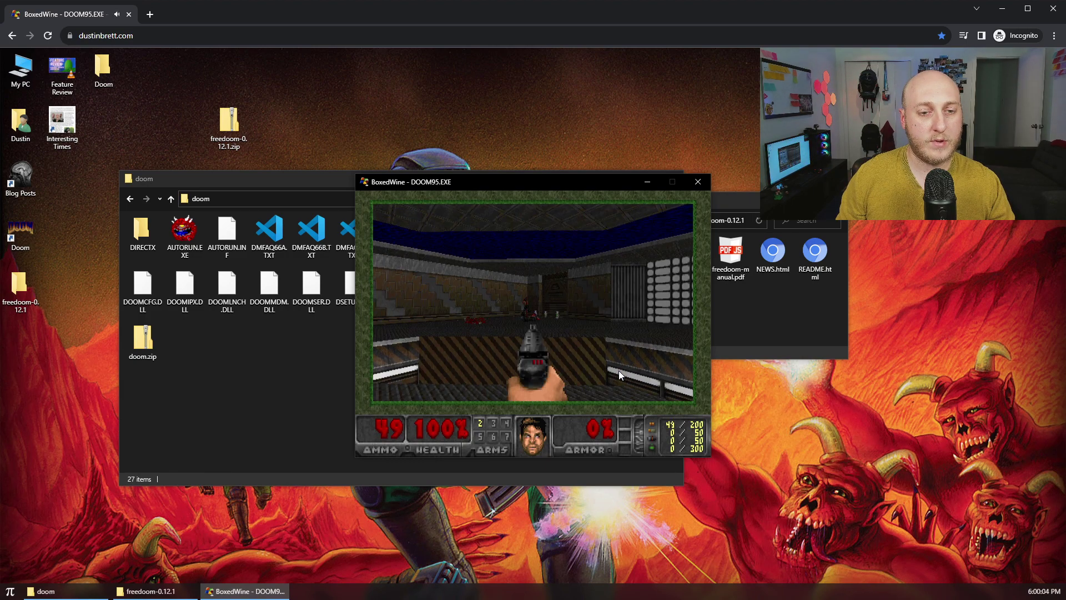
key("ctrl")
key("Up")
key("Left")
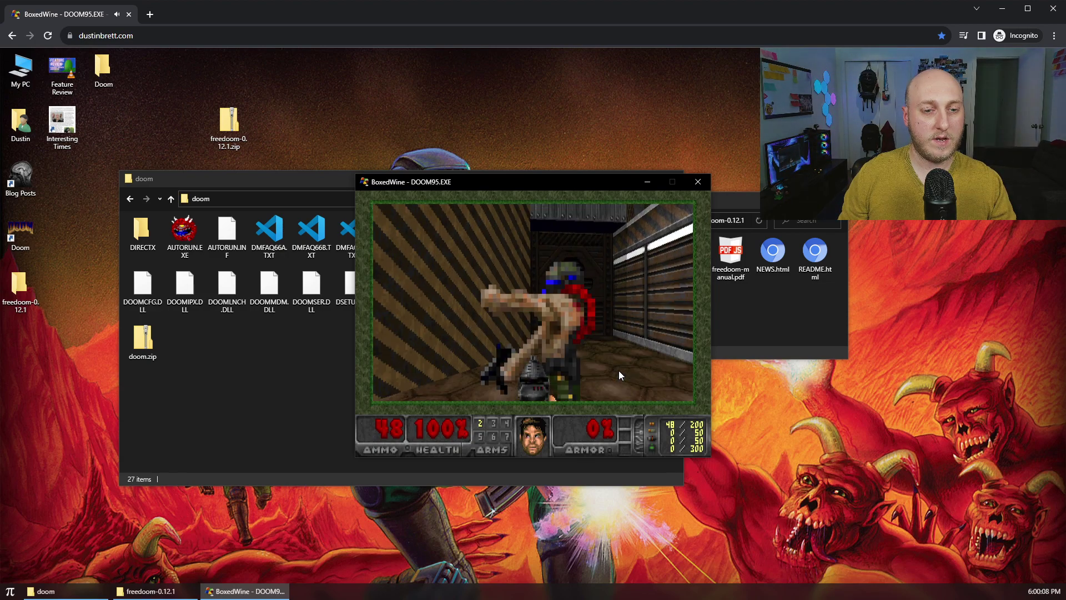
key("Left")
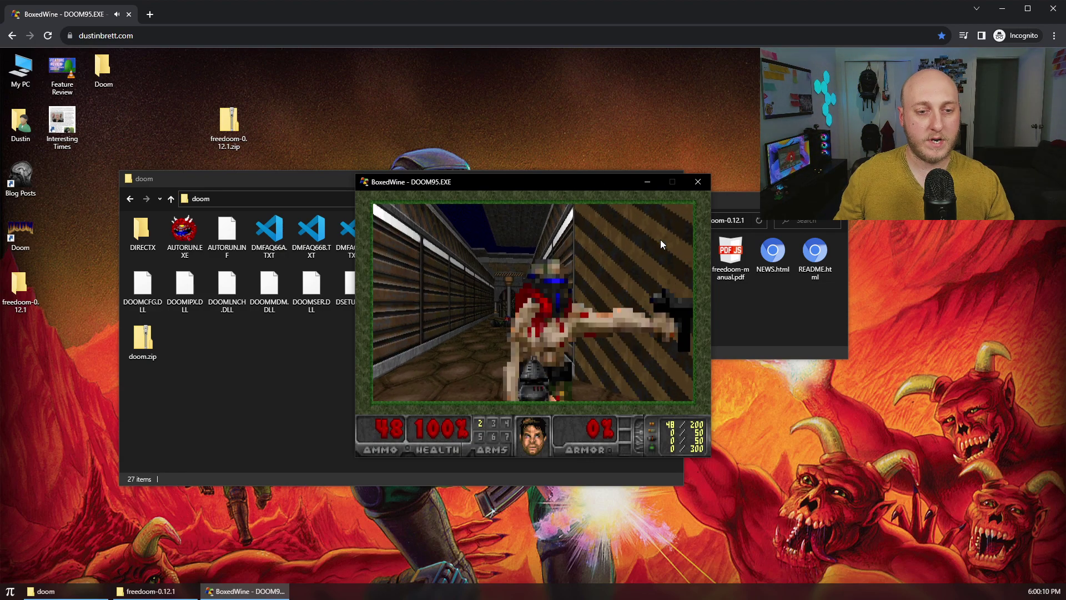
Push past the enemy soldier in the striped trench and advance into the metal-walled corridor
key("Up")
key("Left")
key("Right")
key("Up")
Pause the game and open the Sound Volume settings from the options
key("Escape")
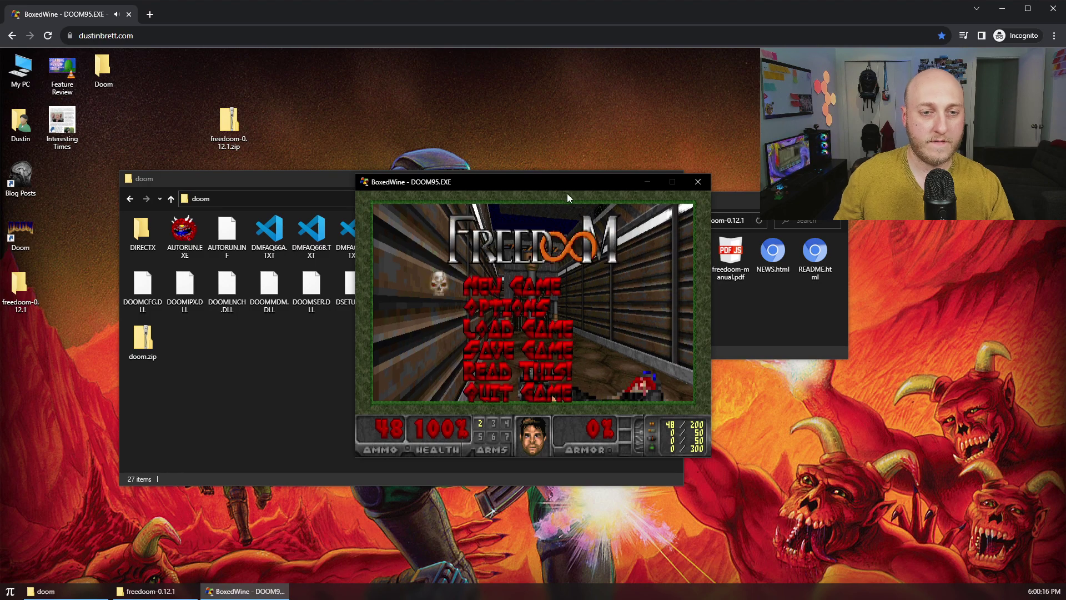
key("Down")
key("Return")
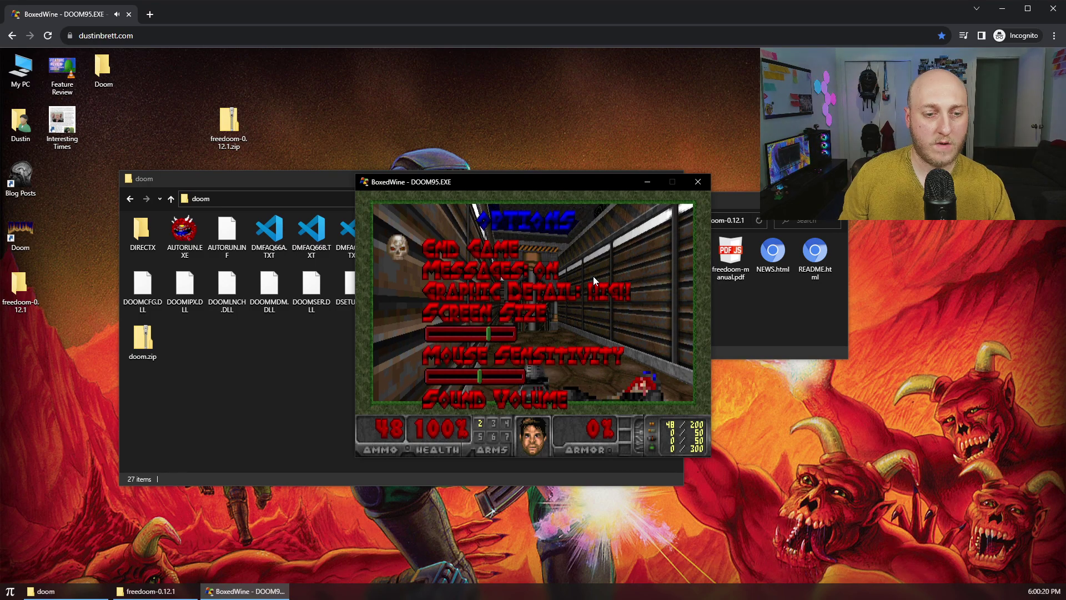
key("Down")
key("Down")
key("Down")
key("Down")
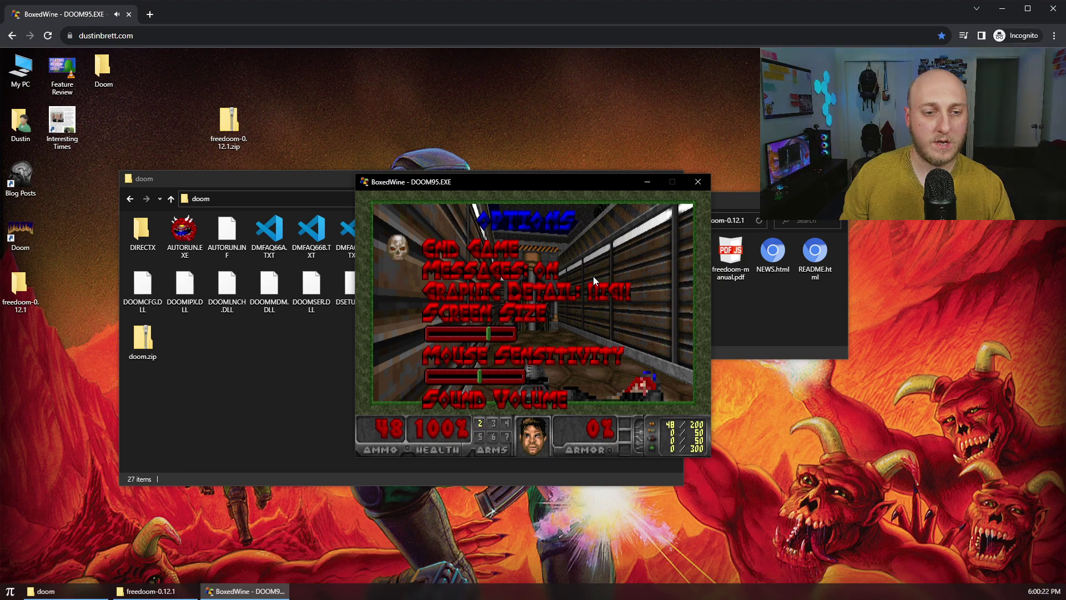
key("Up")
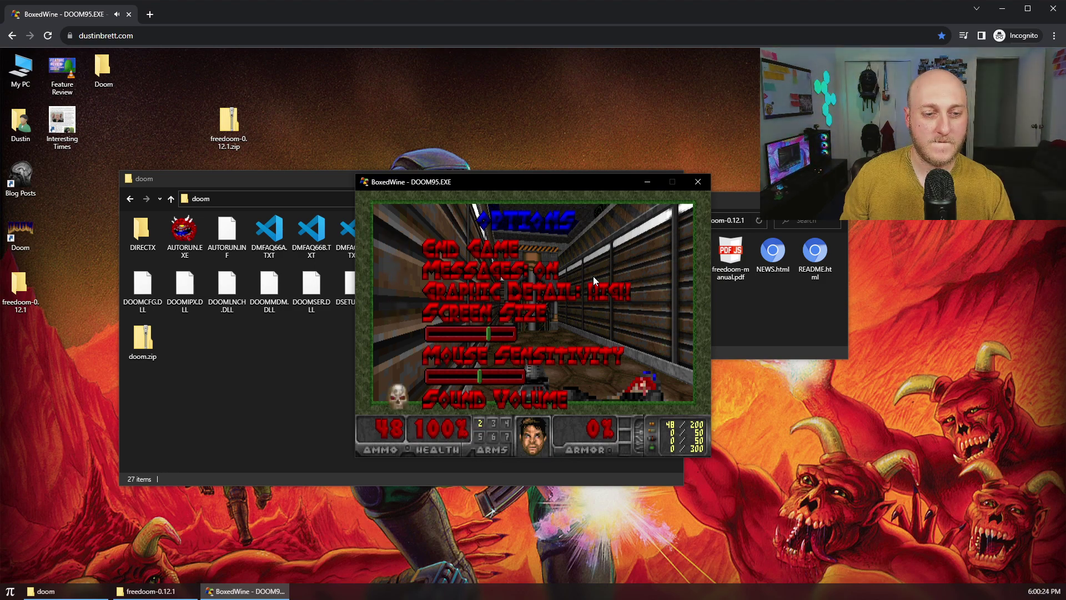
key("Return")
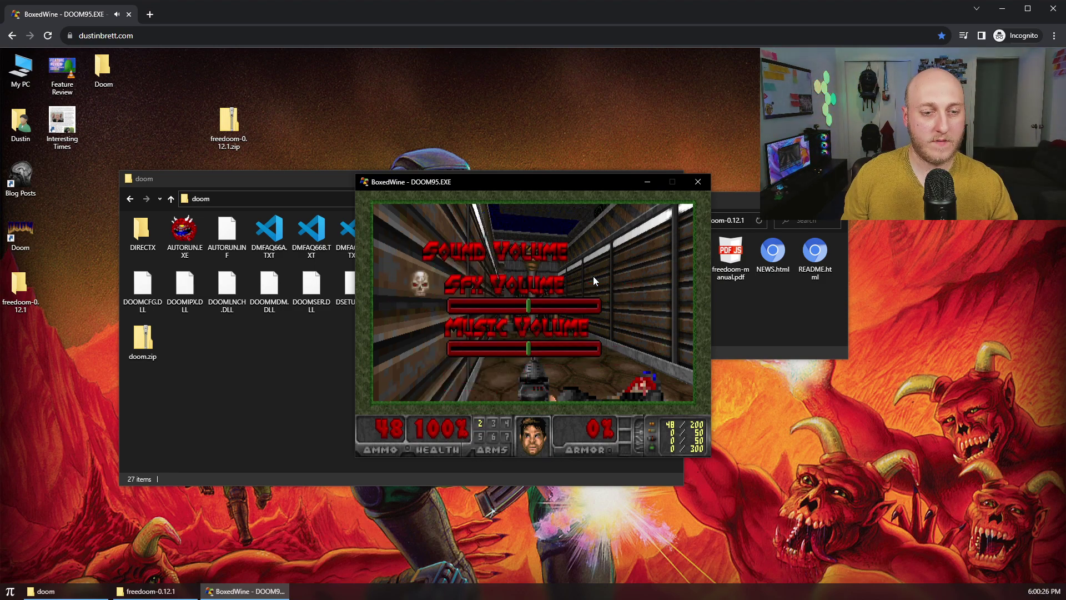
Lower the SFX volume to its minimum
key("Left")
key("Left")
key("Left")
key("Left")
key("Left")
key("Left")
key("Left")
key("Left")
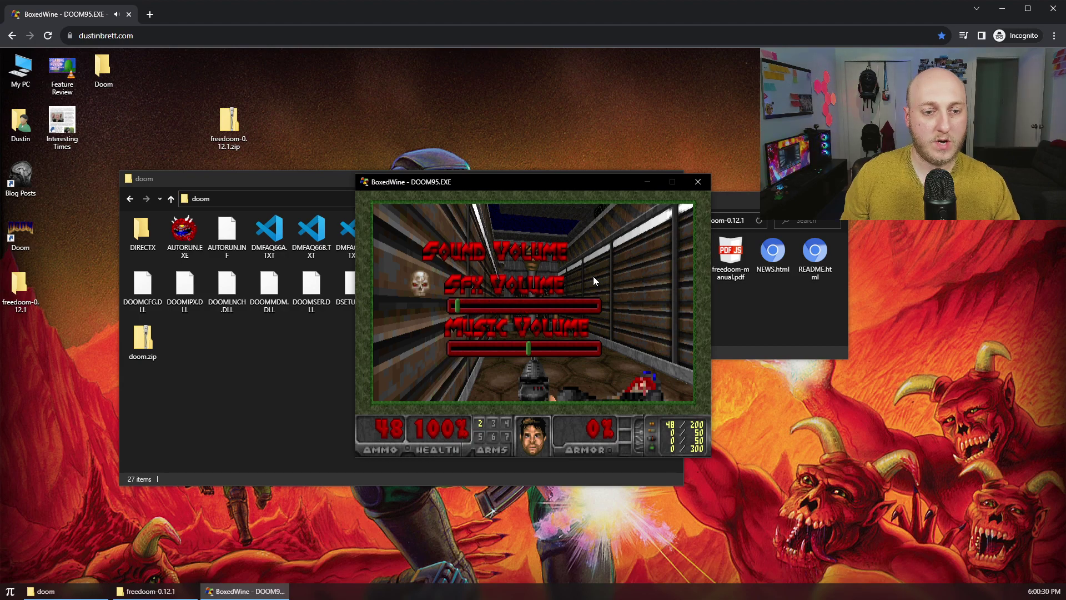
Lower the music volume to its minimum and return to the game
key("Down")
key("Left")
key("Left")
key("Left")
key("Left")
key("Left")
key("Left")
key("Left")
key("Left")
key("Escape")
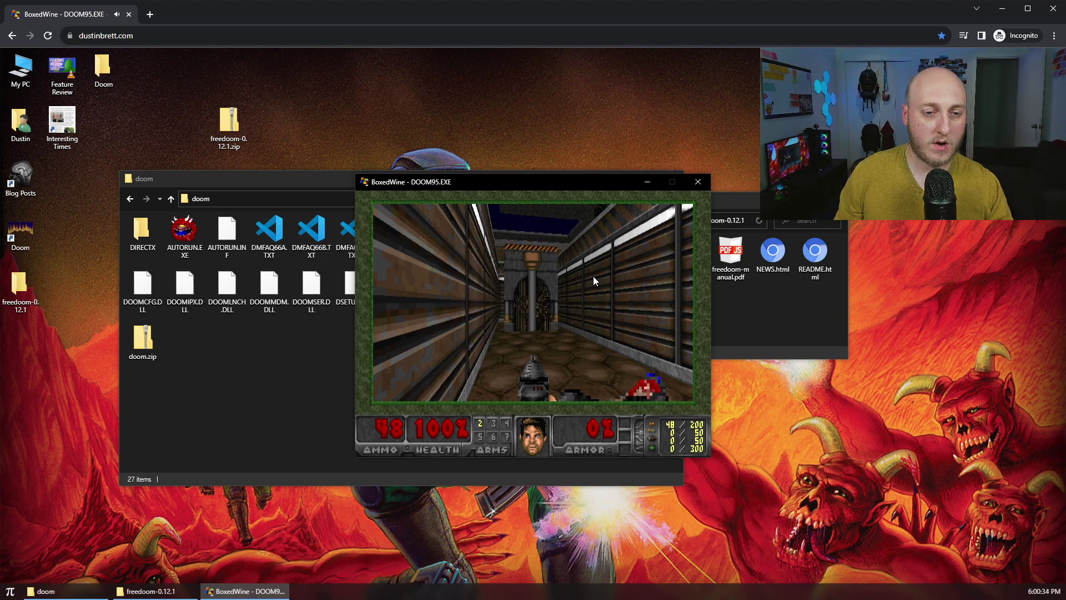
Turn right in the corridor, fire the pistol once and advance along the striped walls
key("Right")
key("Right")
key("Up")
key("ctrl")
key("Up")
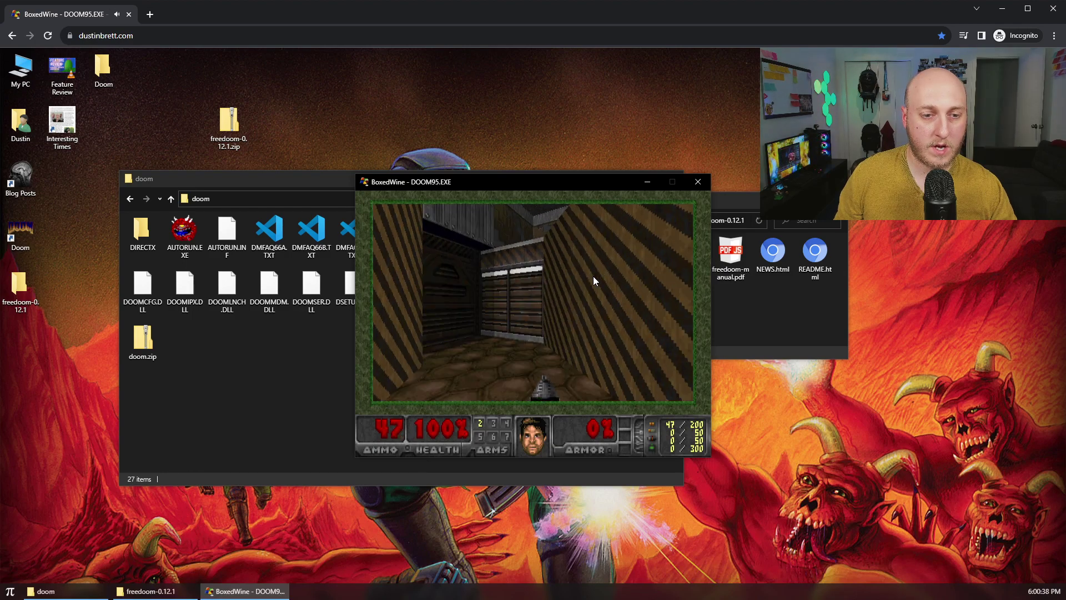
Walk on from the striped passage to the green door with blue edging and try to open it
key("Right")
key("Right")
key("Up")
key("Up")
key("Left")
key("Right")
key("Left")
key("Up")
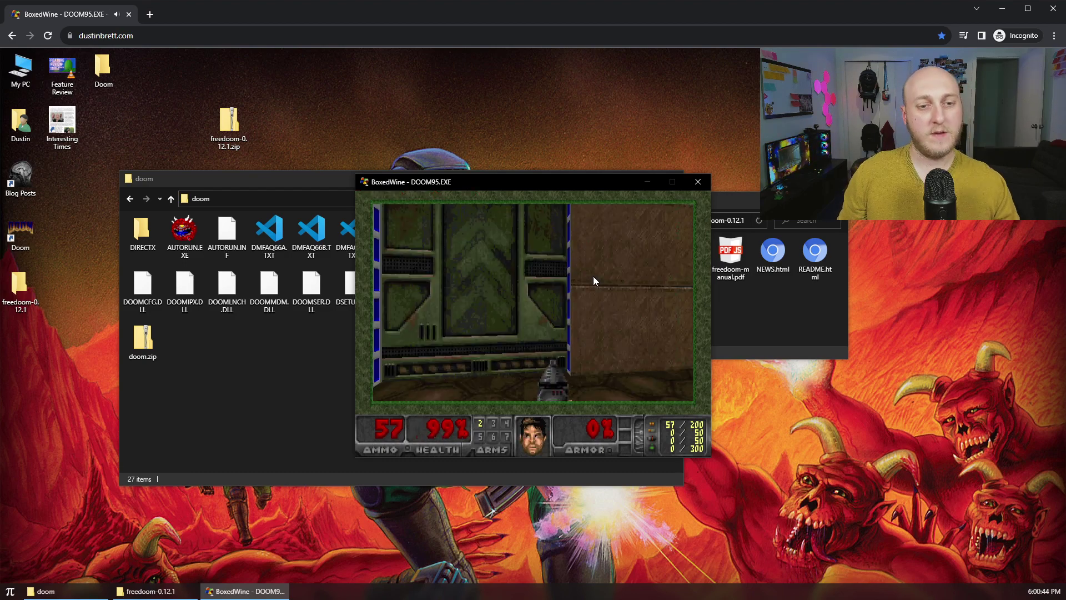
key("space")
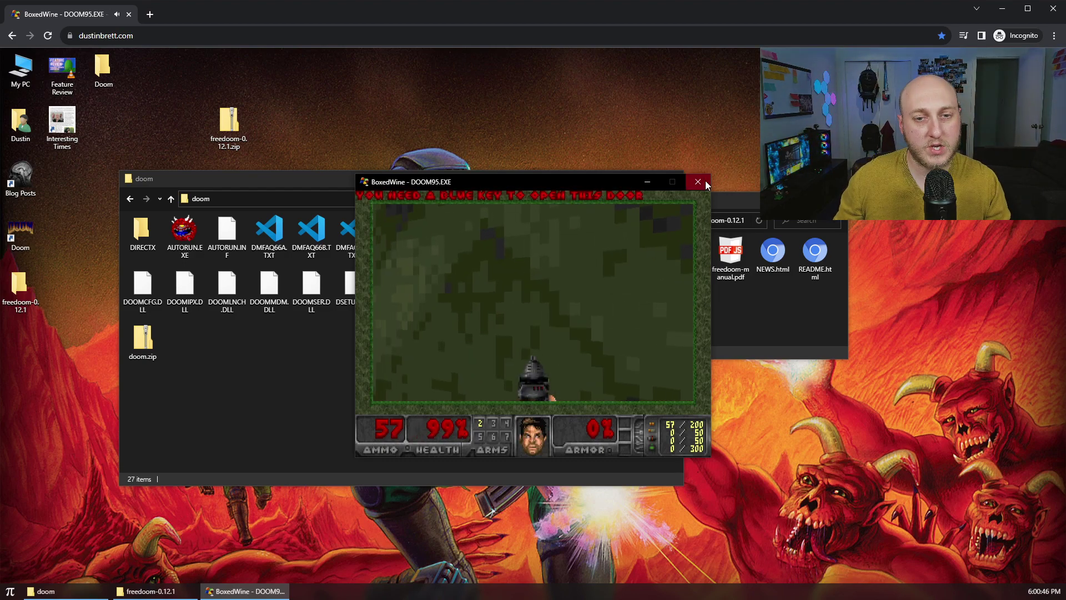
Close the BoxedWine game and move doom.jsdos from the Doom shortcut's file location onto the desktop
left_click(698, 181)
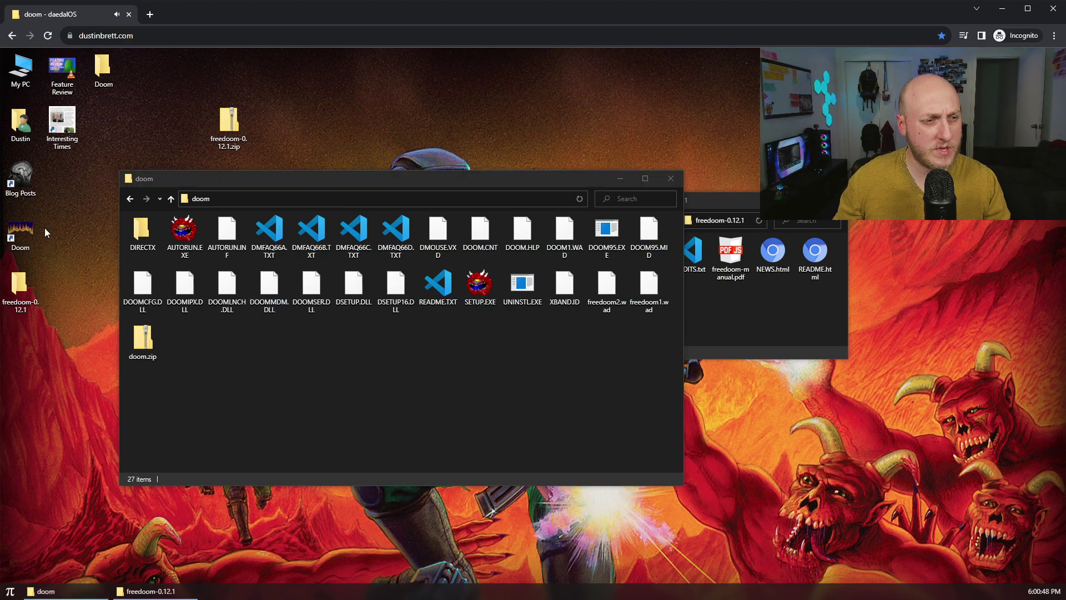
right_click(22, 228)
left_click(76, 252)
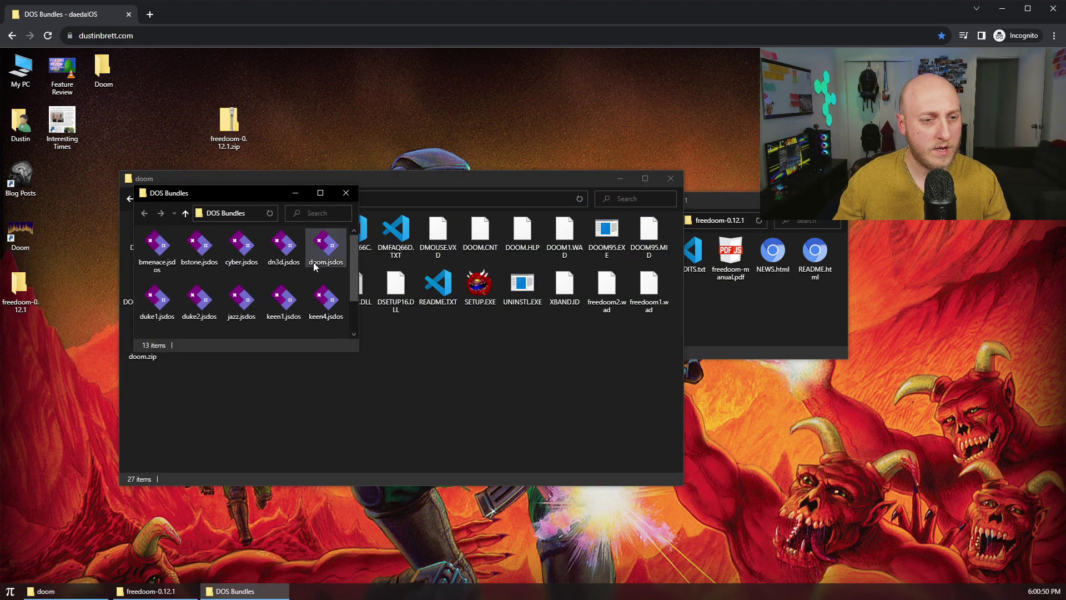
left_click_drag(434, 111, 444, 84)
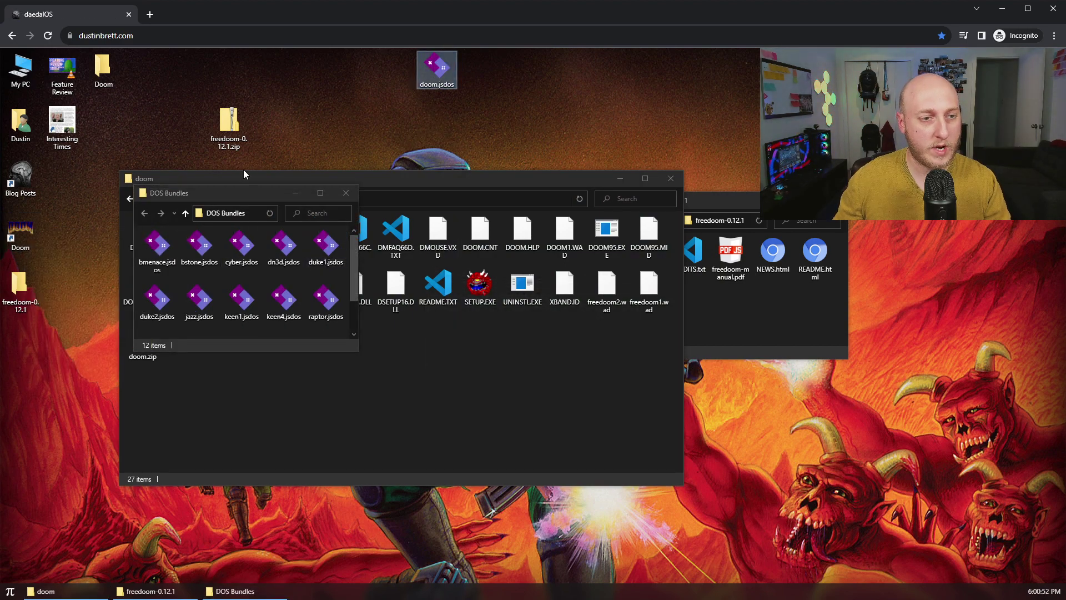
Extract doom.jsdos on the desktop, then open the extracted doom folder in an enlarged window beside the Windows 95 doom folder
left_click(501, 131)
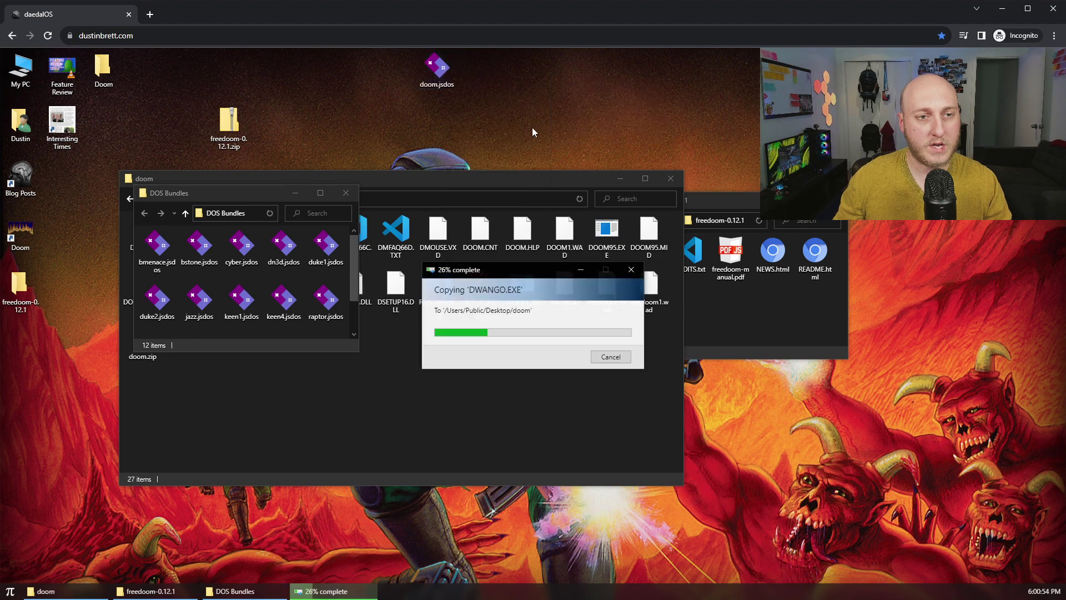
double_click(32, 339)
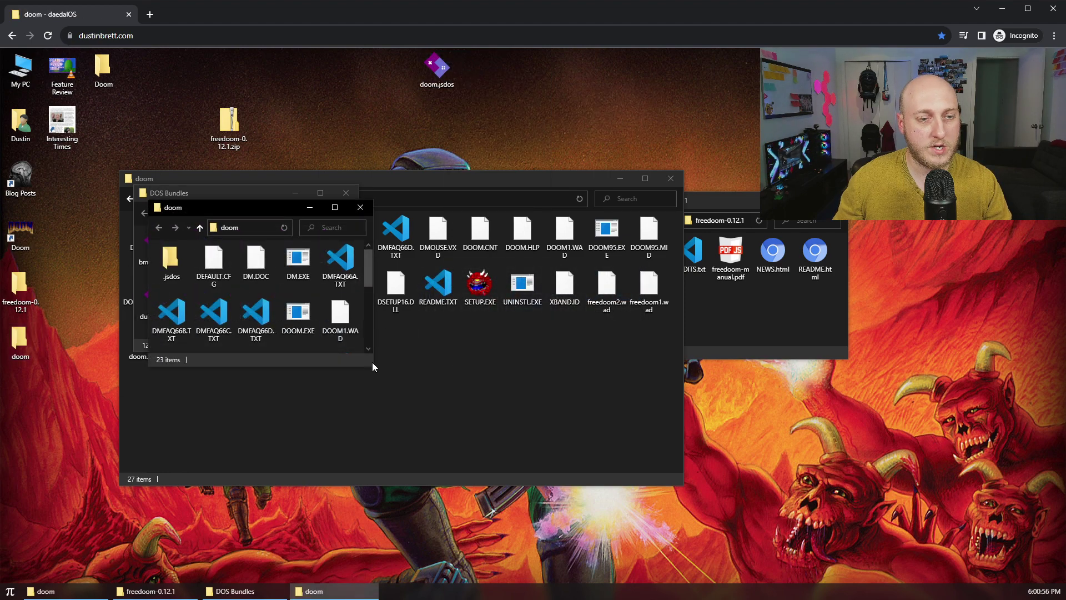
left_click_drag(385, 376, 655, 456)
left_click_drag(373, 214, 612, 330)
Move freedoom1.wad into the extracted doom folder and delete the original DOOM1.WAD there
left_click_drag(641, 292, 574, 510)
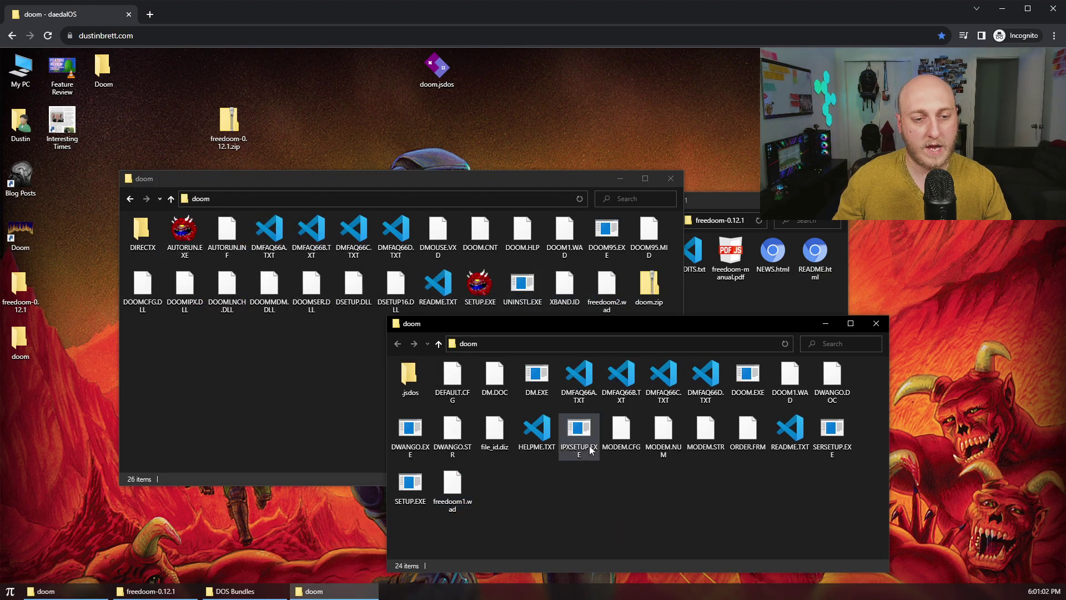
right_click(791, 376)
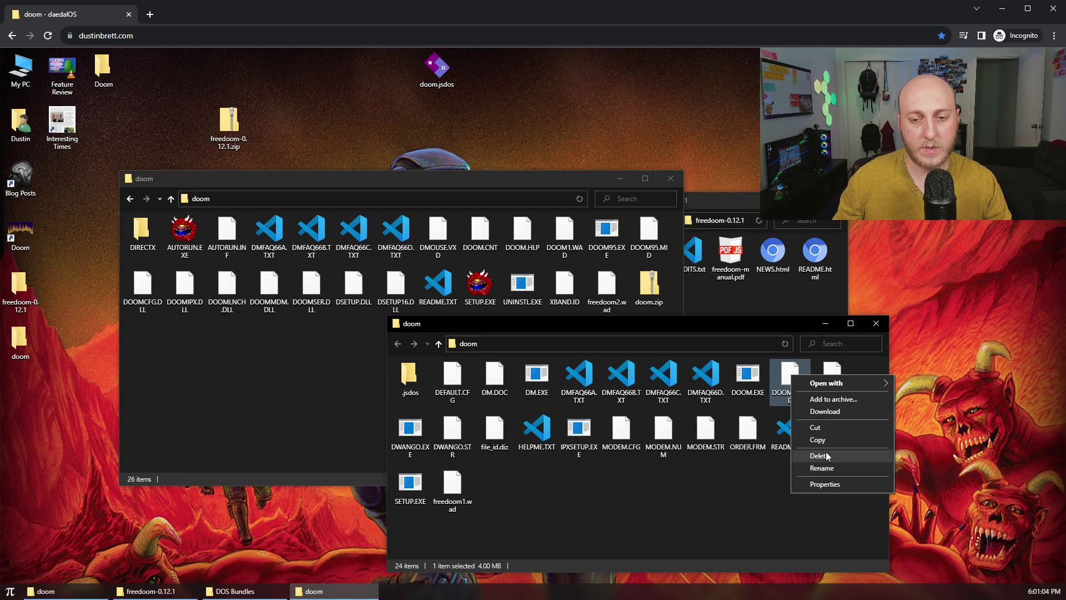
left_click(819, 455)
Try to strip the leading letters from the freedoom1.wad file name
left_click(793, 388)
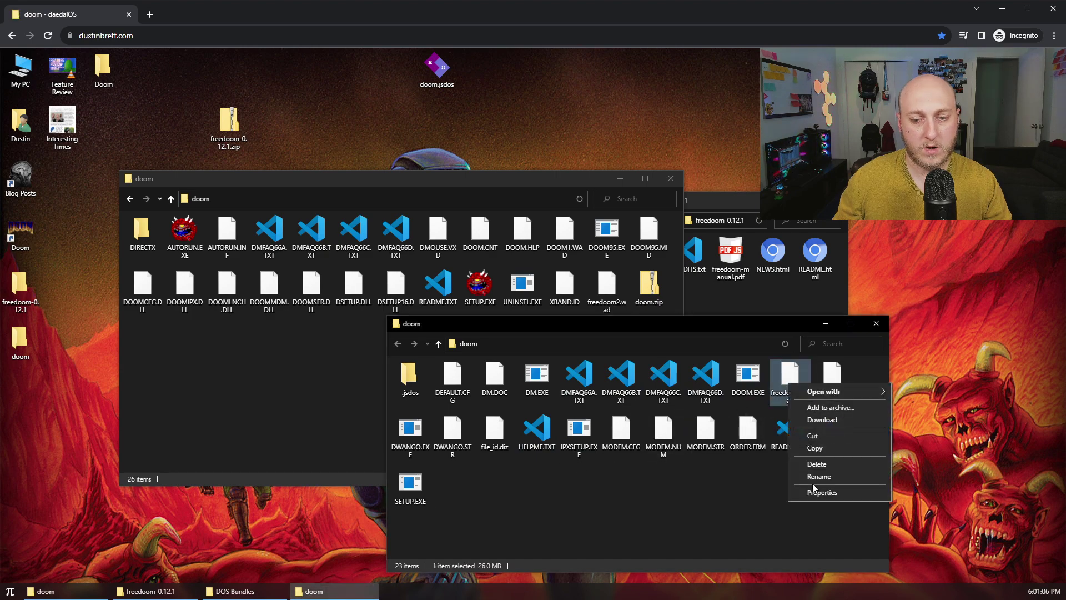
left_click(819, 475)
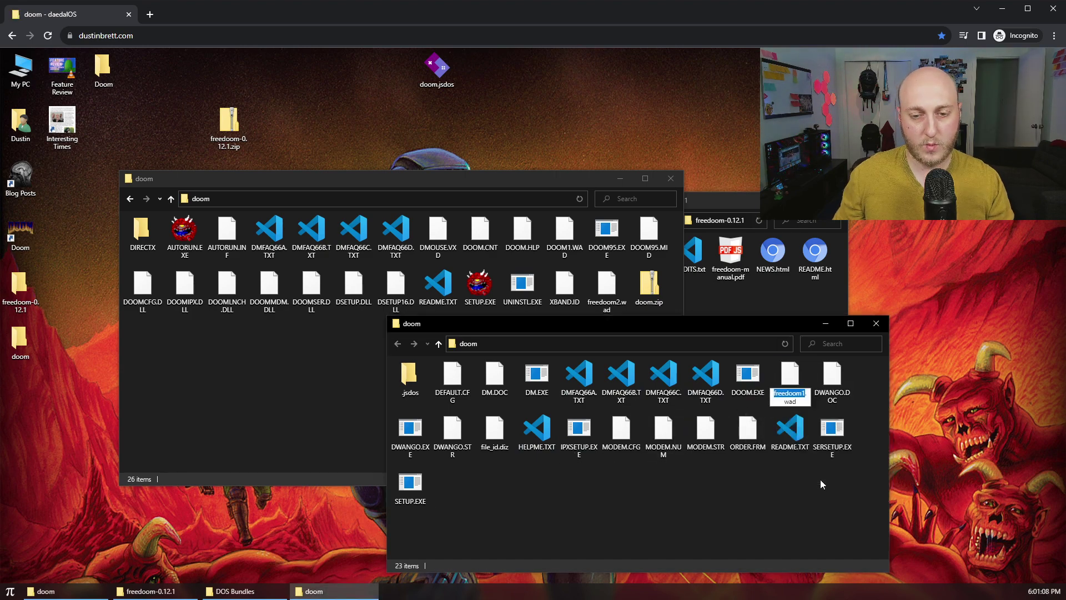
left_click(782, 393)
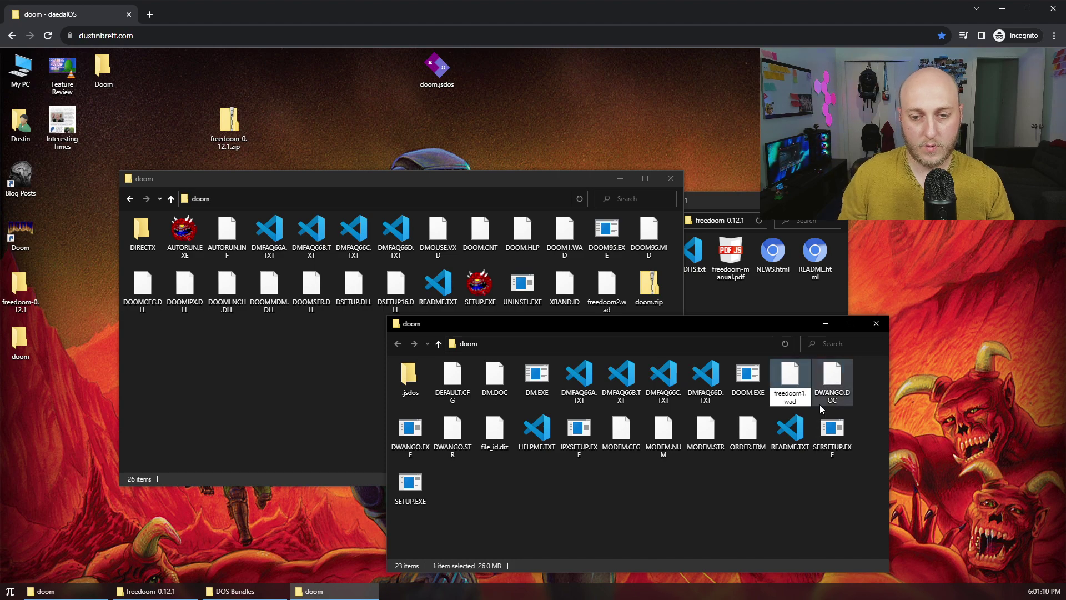
key("Delete")
key("Delete")
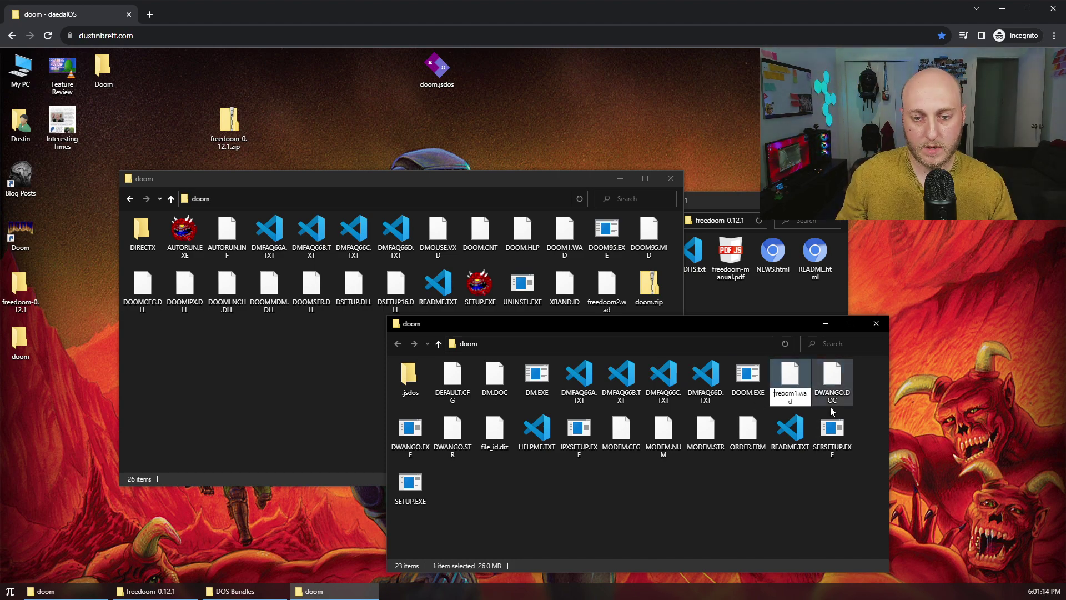
key("BackSpace")
key("BackSpace")
key("BackSpace")
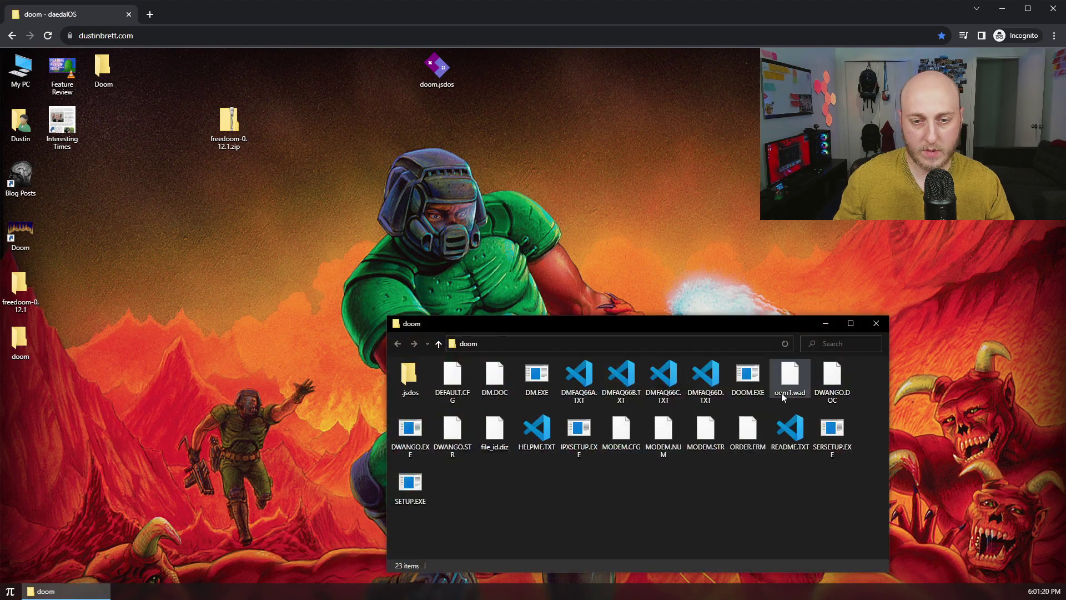
Rename the Freedoom WAD file in the extracted doom folder to Doom1.wad
right_click(782, 383)
left_click(811, 462)
type("Doom1")
key("Return")
left_click(746, 511)
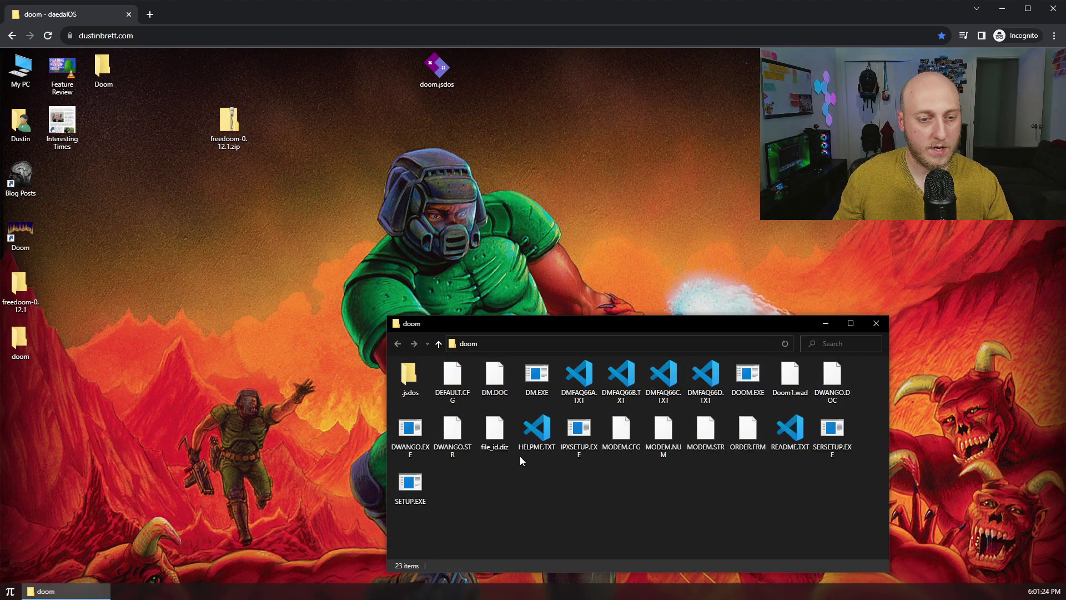
Archive all files of the extracted doom folder into doom.zip and open that archive with js-dos
left_click_drag(855, 534, 411, 379)
right_click(411, 379)
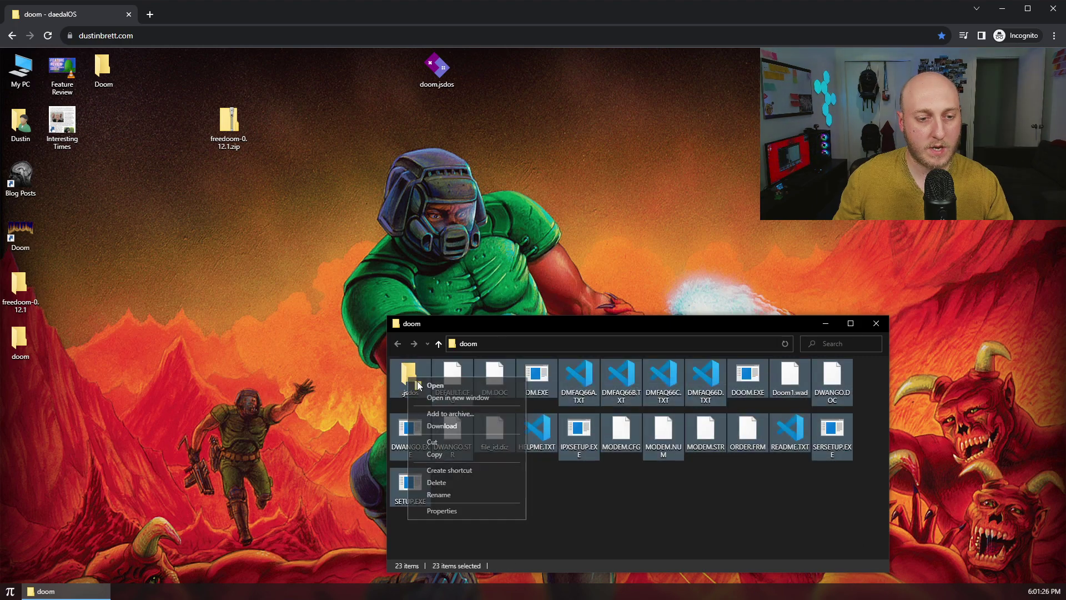
left_click(472, 415)
right_click(444, 496)
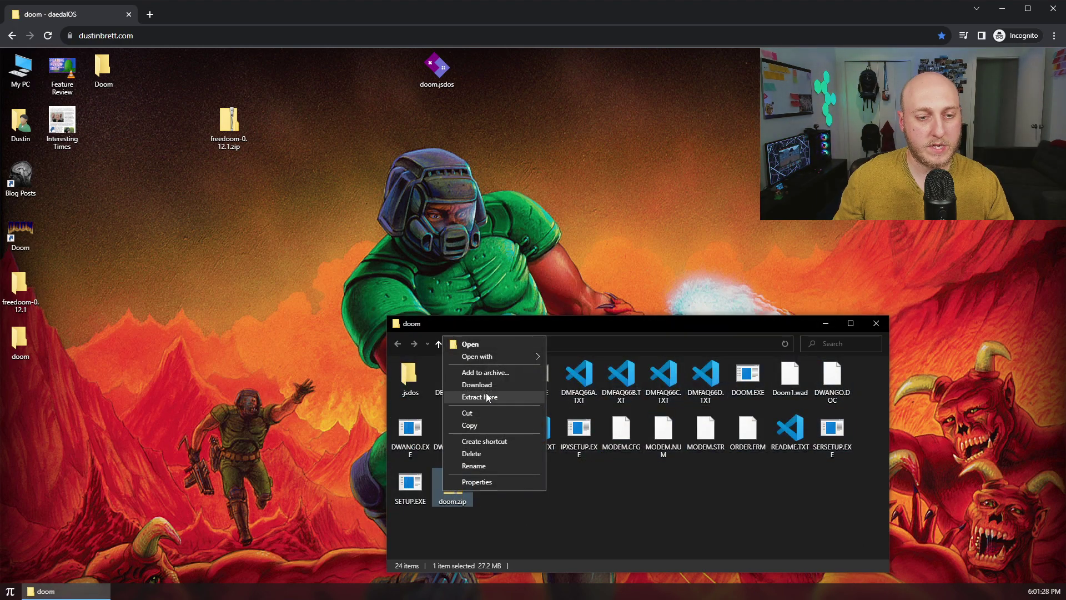
mouse_move(478, 357)
left_click(577, 357)
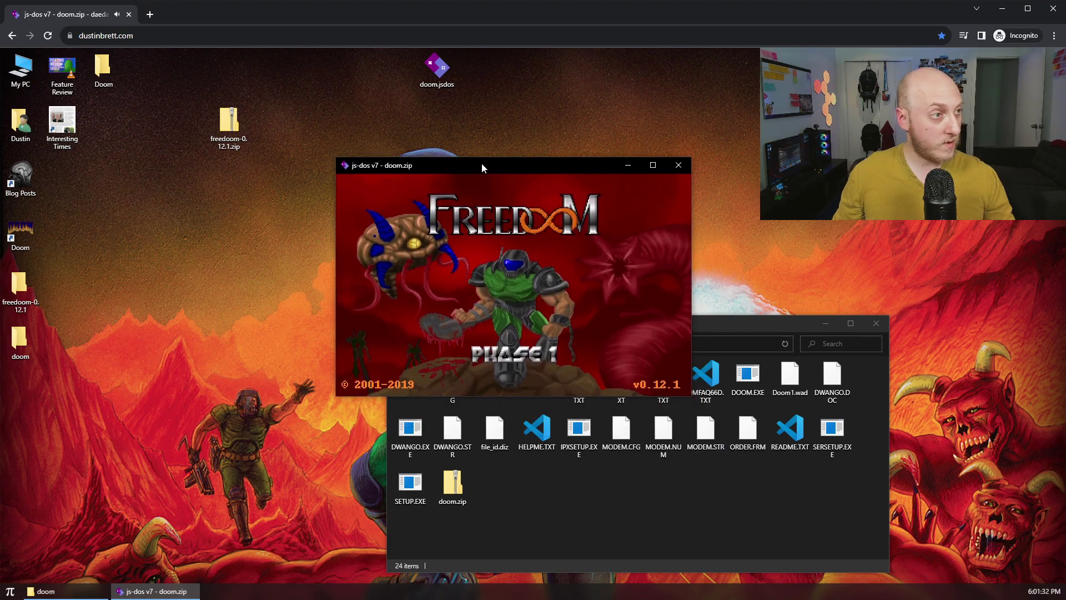
Start a new Freedoom game in js-dos with the Outpost Outbreak chapter at the Please Don't Kill Me! skill level
left_click_drag(481, 162, 424, 161)
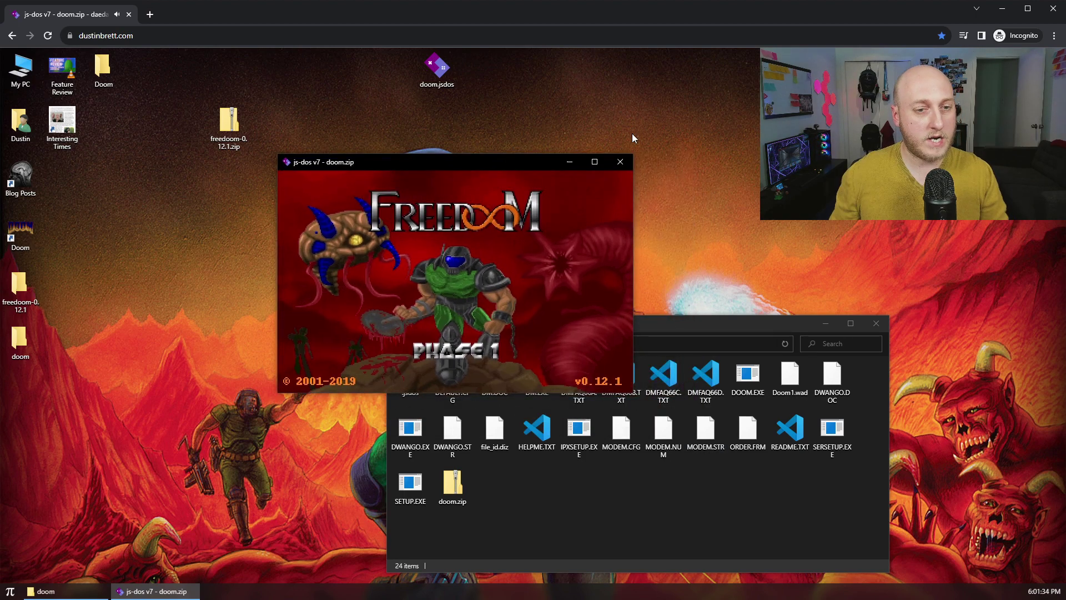
left_click(462, 205)
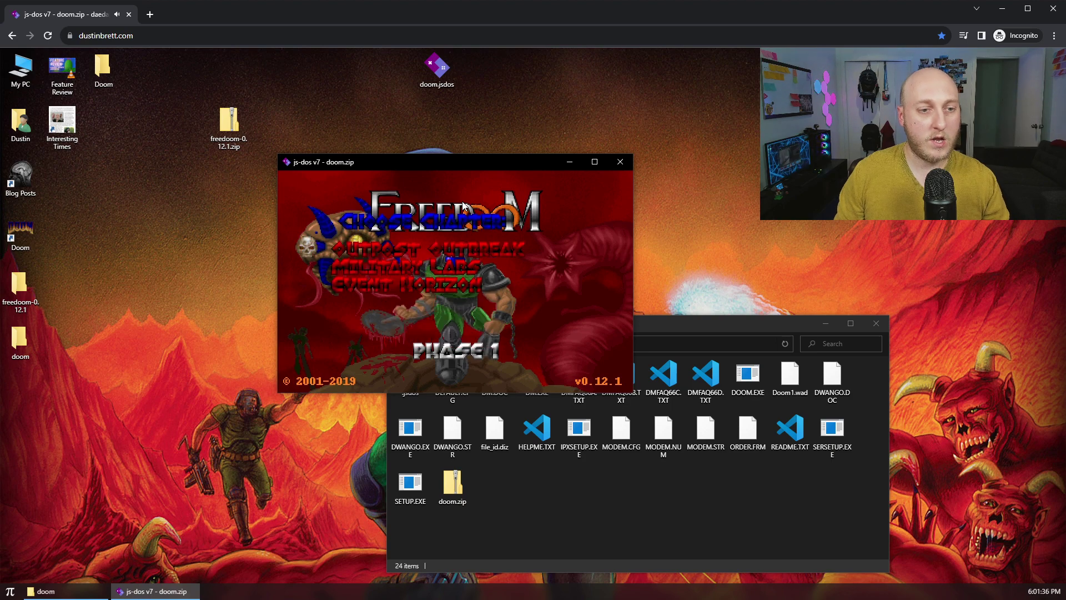
key("Return")
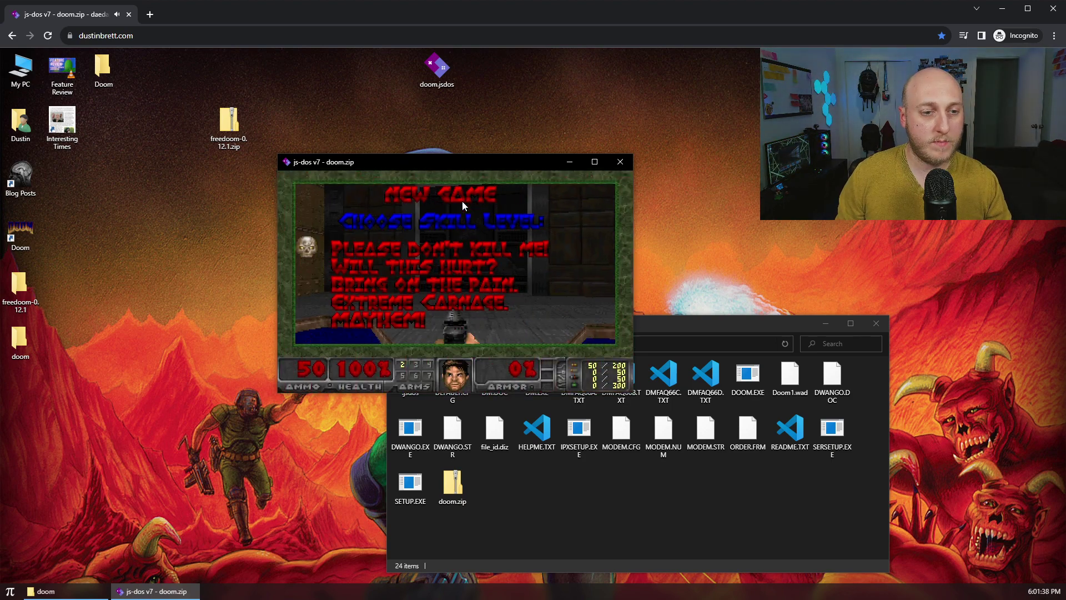
key("Return")
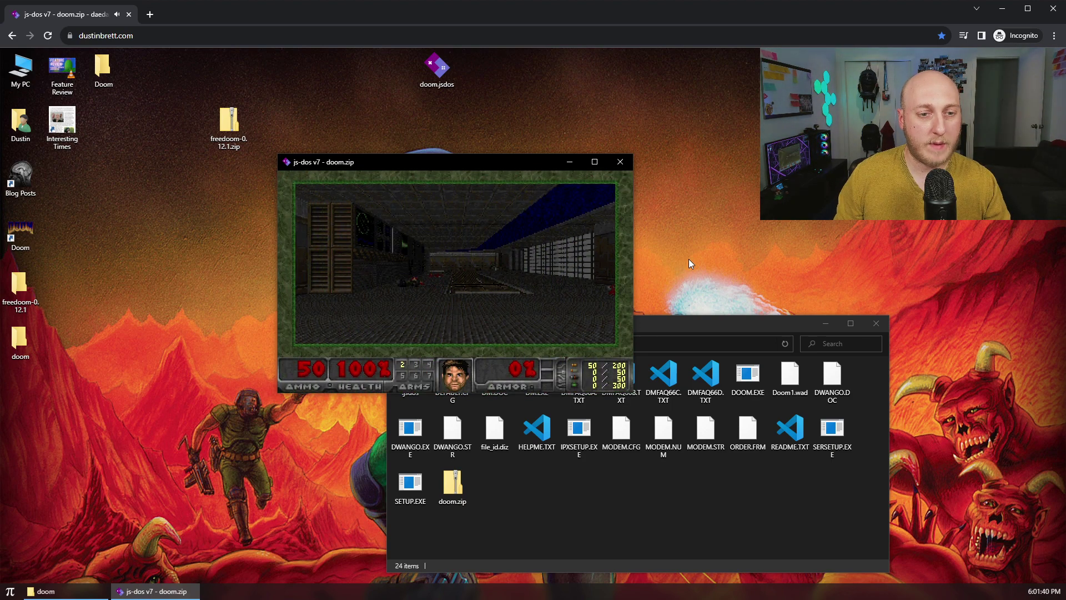
Advance through the starting room while firing the pistol, pick up the ammo clip and enter the dark passage
key("Up")
key("Up")
key("ctrl")
key("Up")
key("ctrl")
key("Right")
key("Right")
key("Up")
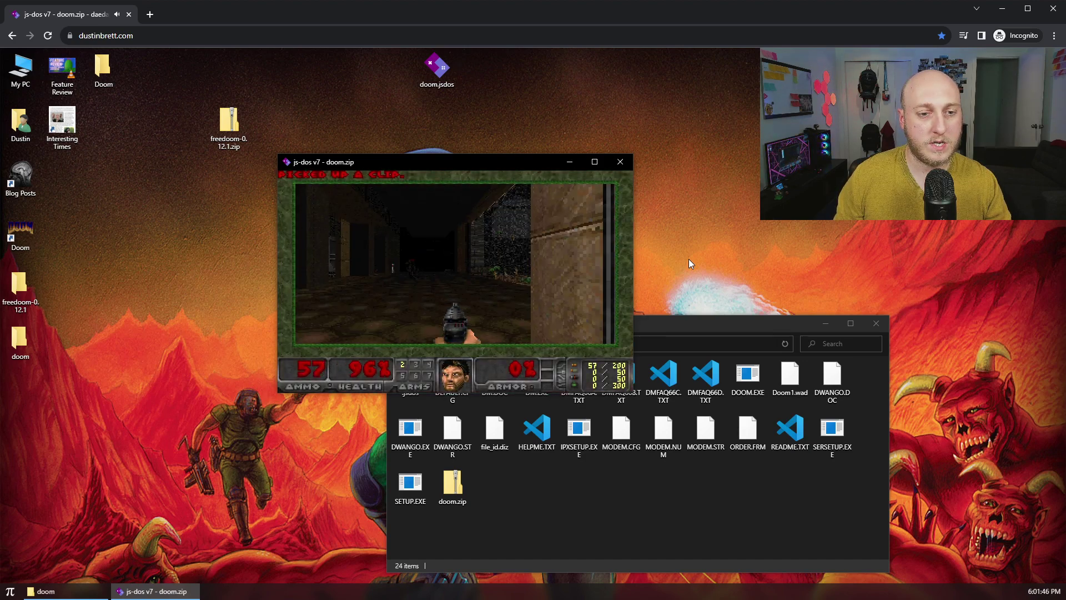
Shoot the monster in the dark passage, walk on to the green door and try to open it
key("ctrl")
key("ctrl")
key("Up")
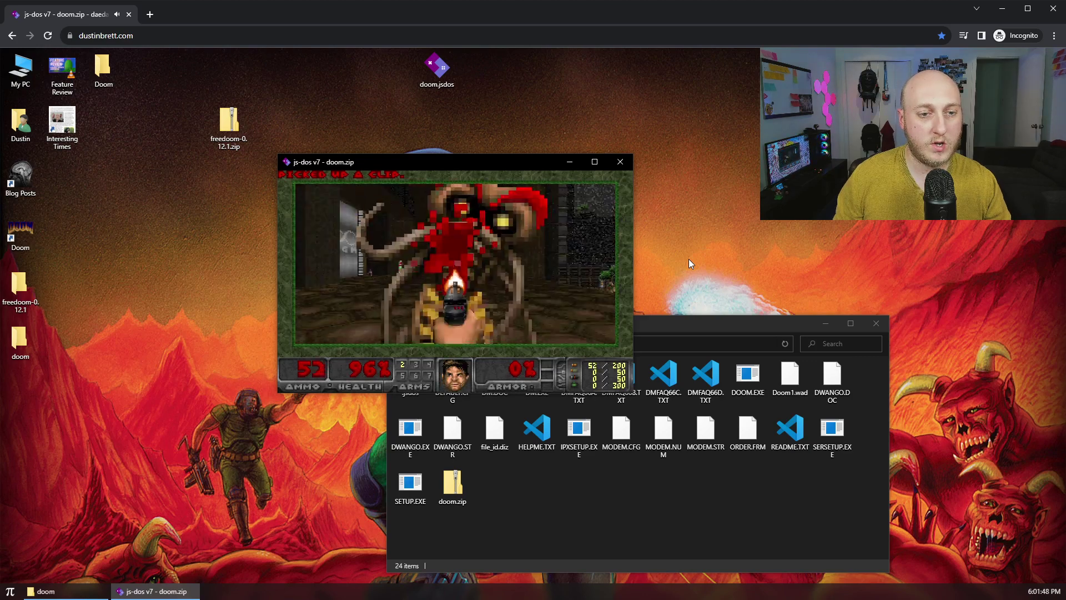
key("Up")
key("space")
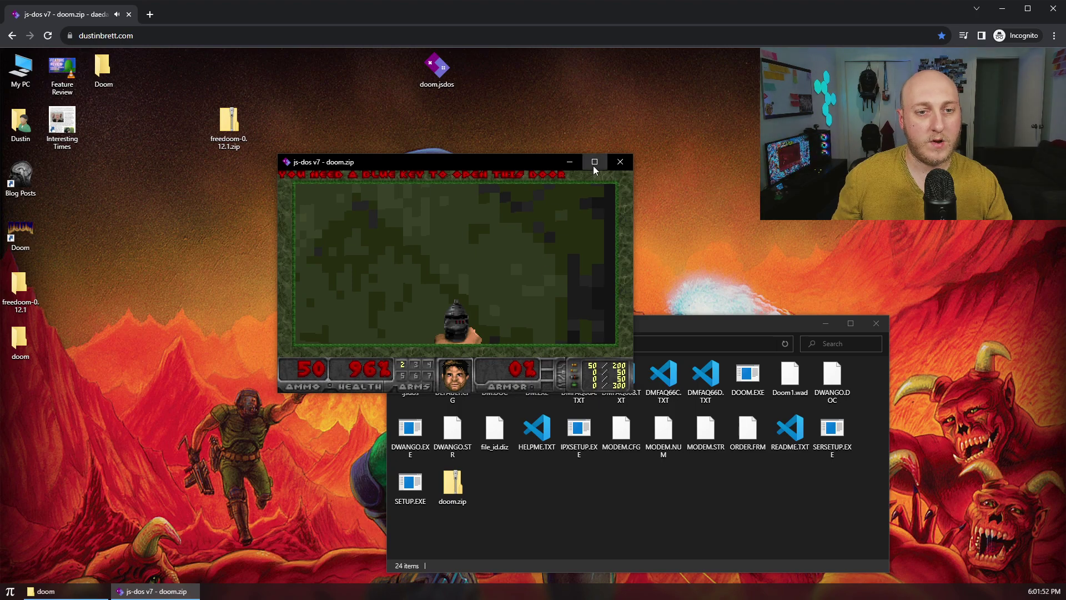
Maximize the js-dos game window and walk from the locked door to the outdoor grassy area
left_click(594, 161)
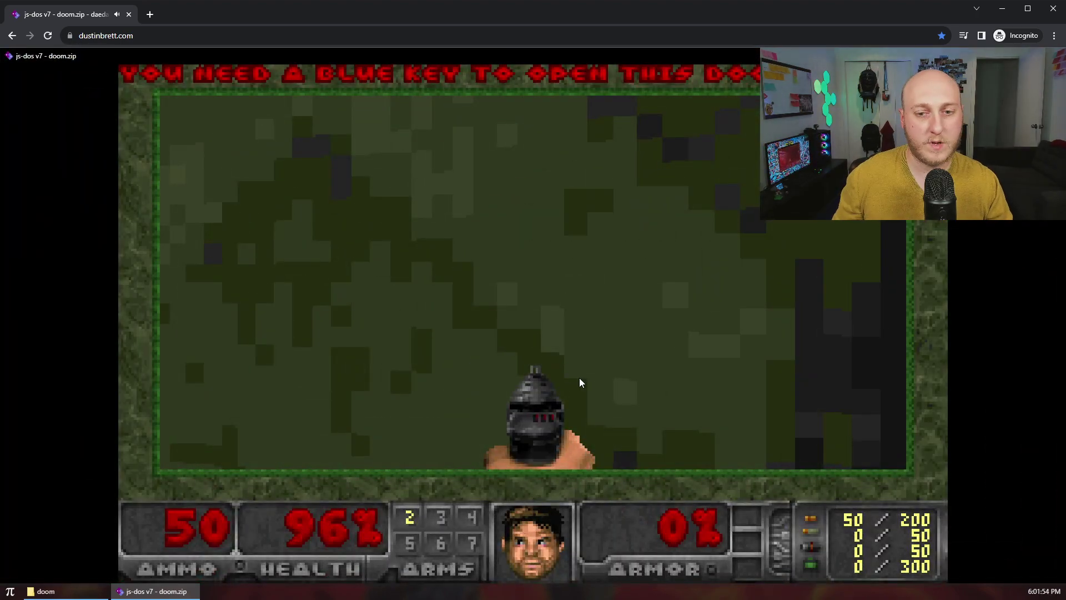
key("Left")
key("Up")
key("Left")
key("Up")
key("Up")
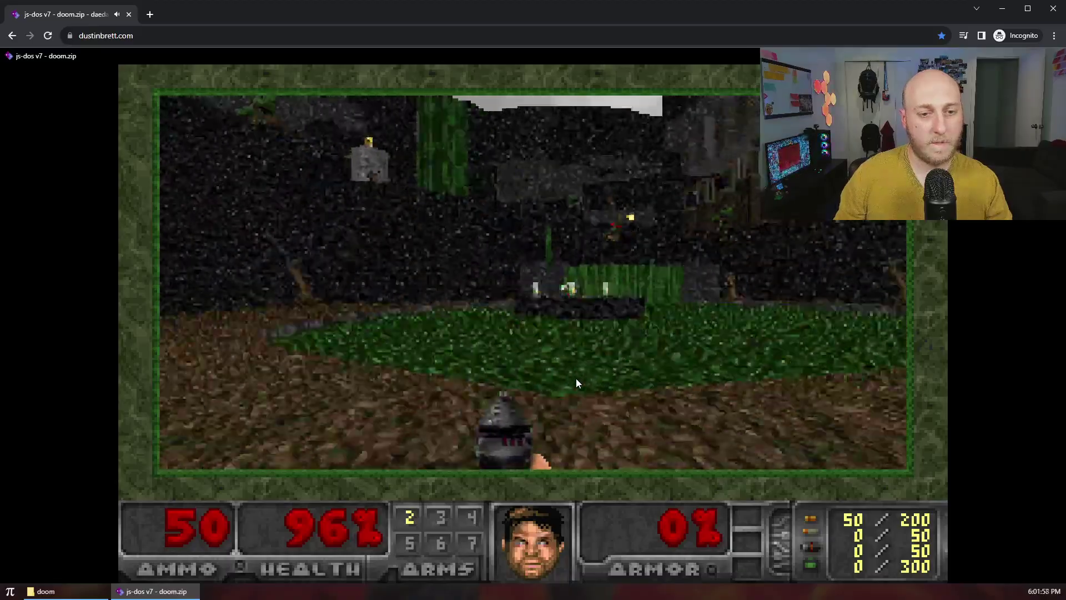
Turn away from the outdoor green pool and walk along its dirt bank toward the building with the blue cross
key("Left")
key("Right")
key("Right")
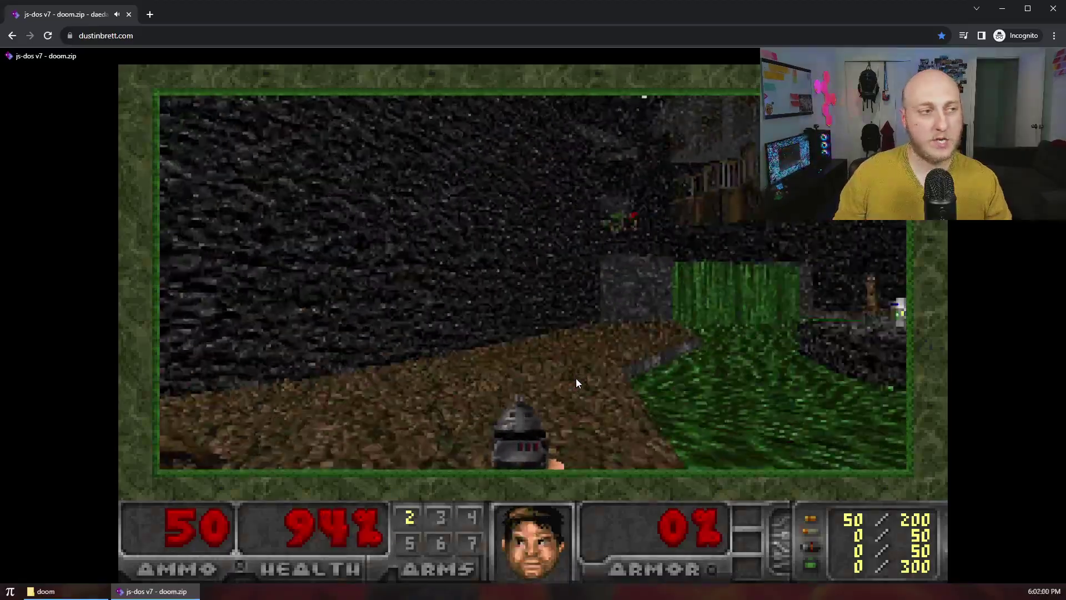
key("Up")
key("Up")
key("Right")
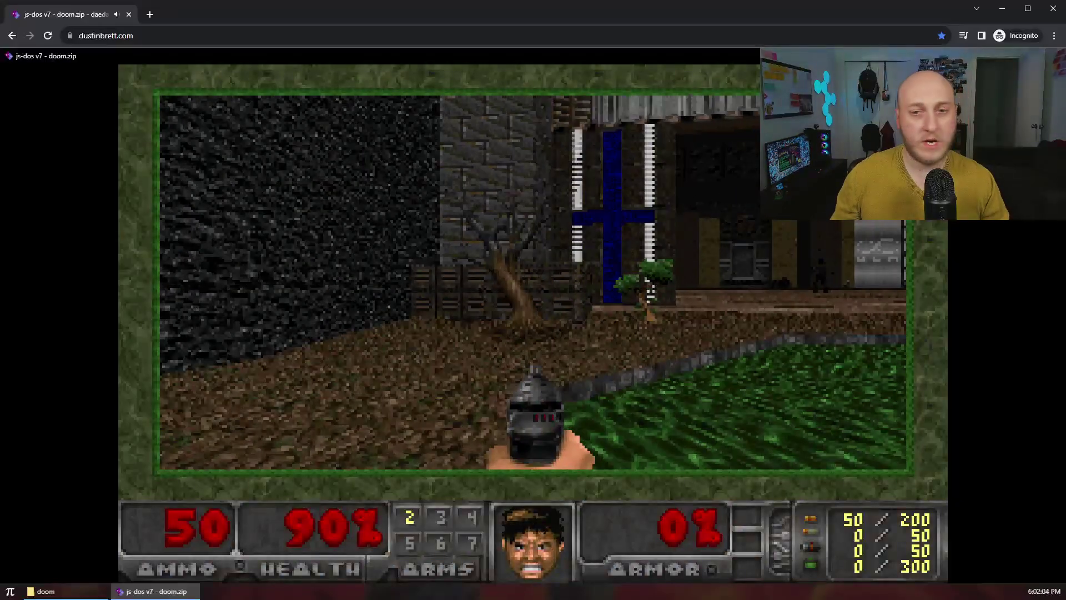
Close the js-dos game and the doom folder window to return to the desktop
left_click(1028, 55)
left_click(621, 162)
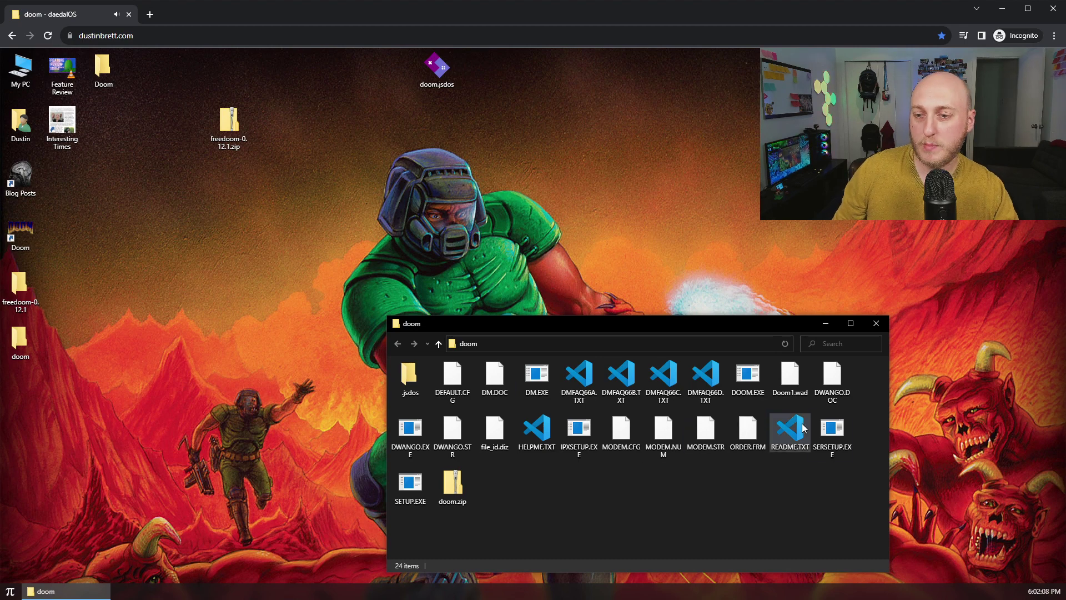
left_click(878, 326)
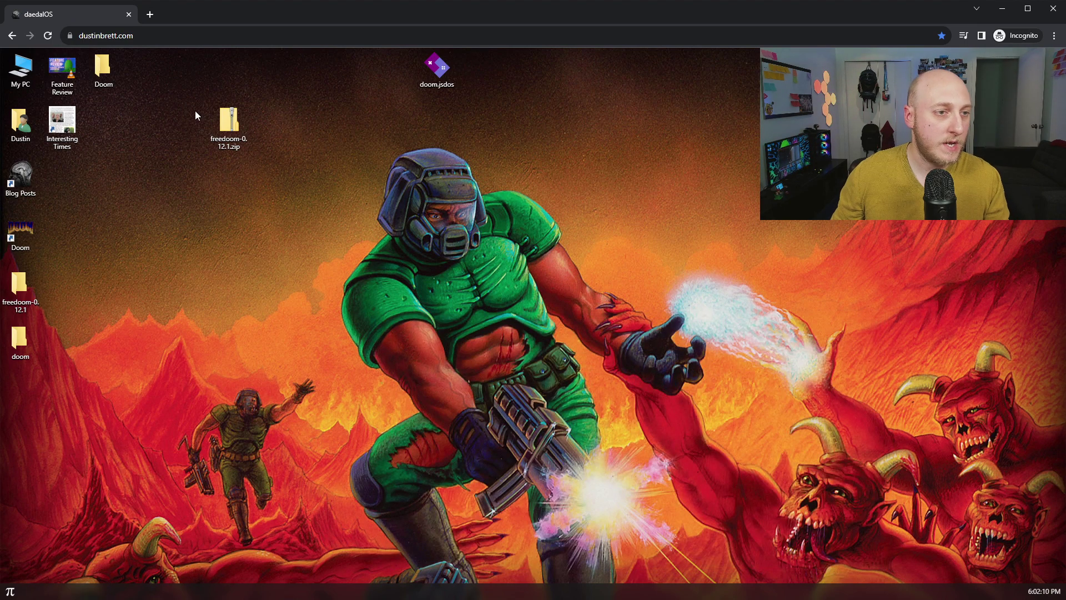
Launch doom.gba from the desktop Doom folder's Game Boy Advance subfolder, then enlarge and reposition the emulator window
double_click(103, 68)
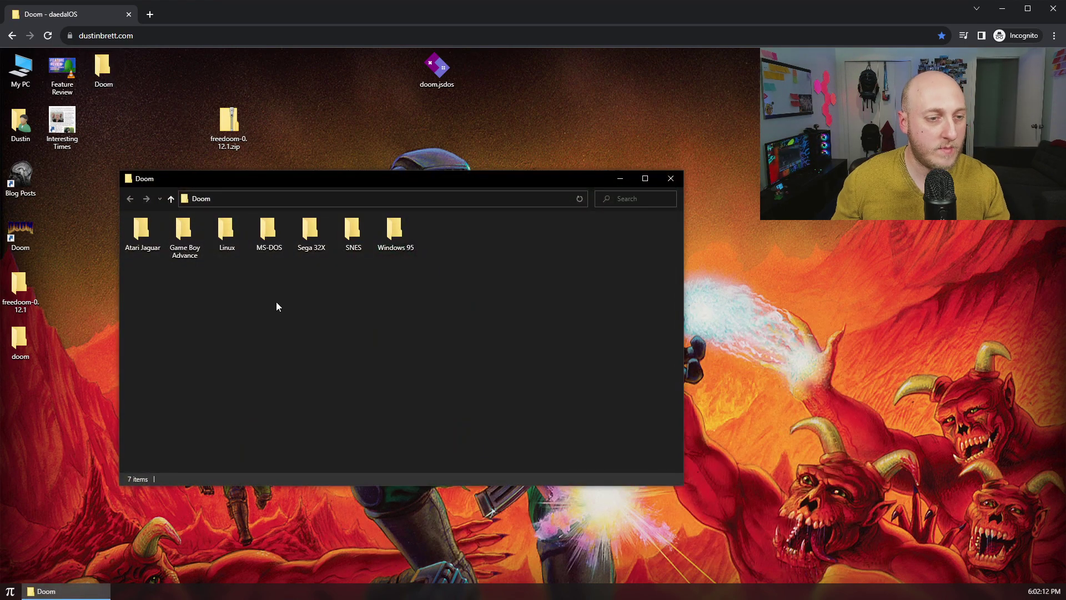
double_click(177, 238)
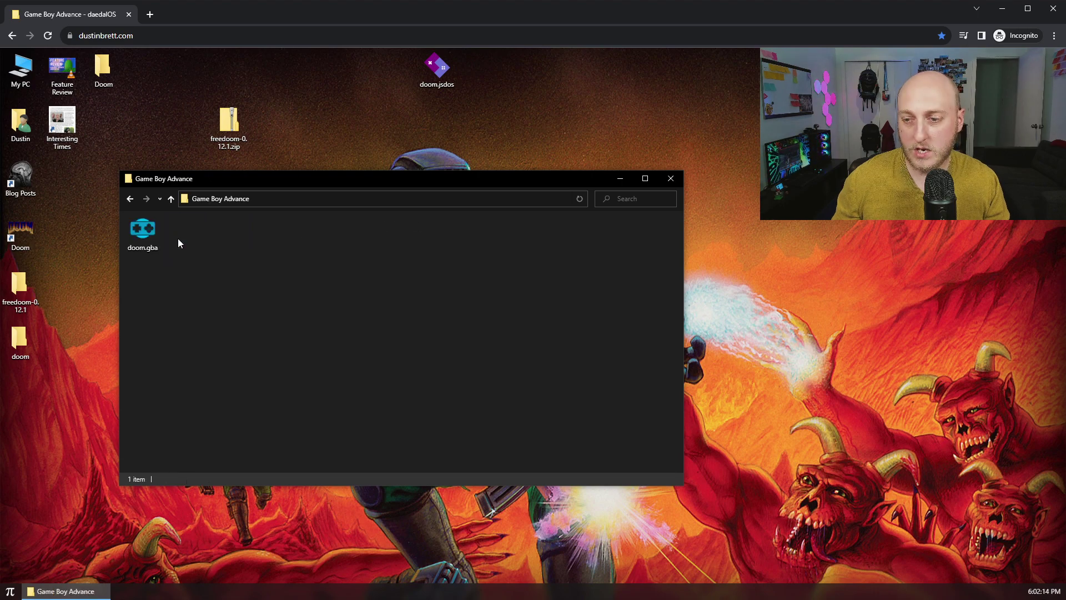
double_click(141, 237)
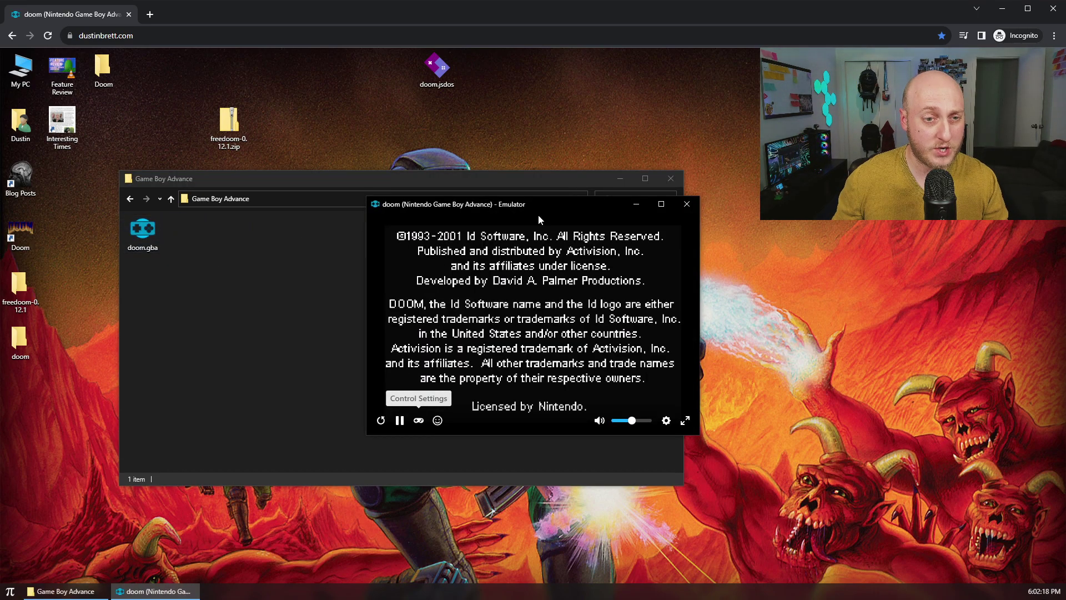
left_click_drag(495, 205, 293, 133)
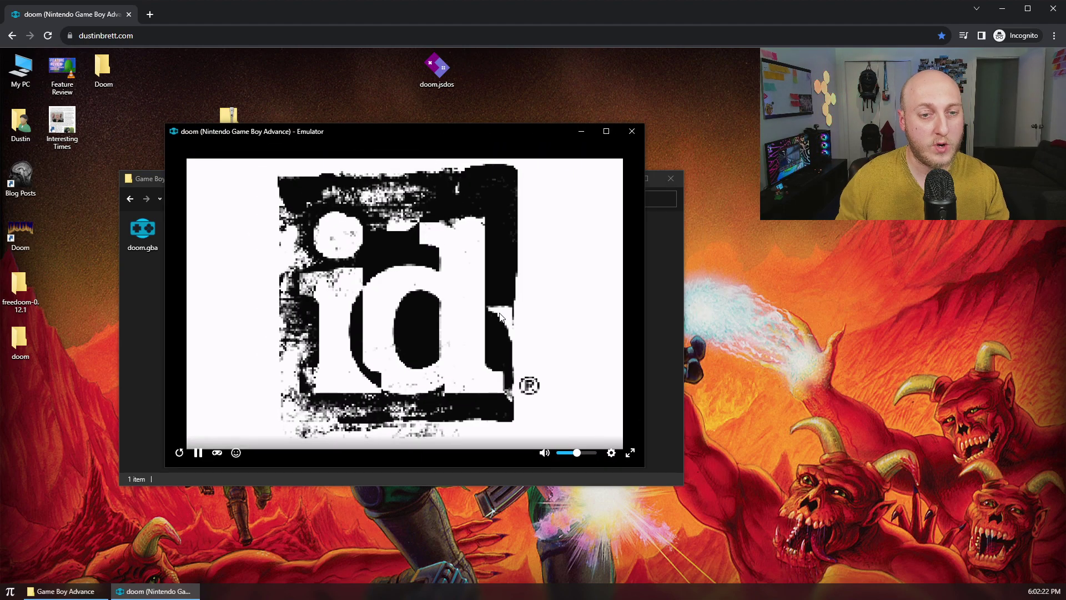
left_click_drag(491, 135, 566, 102)
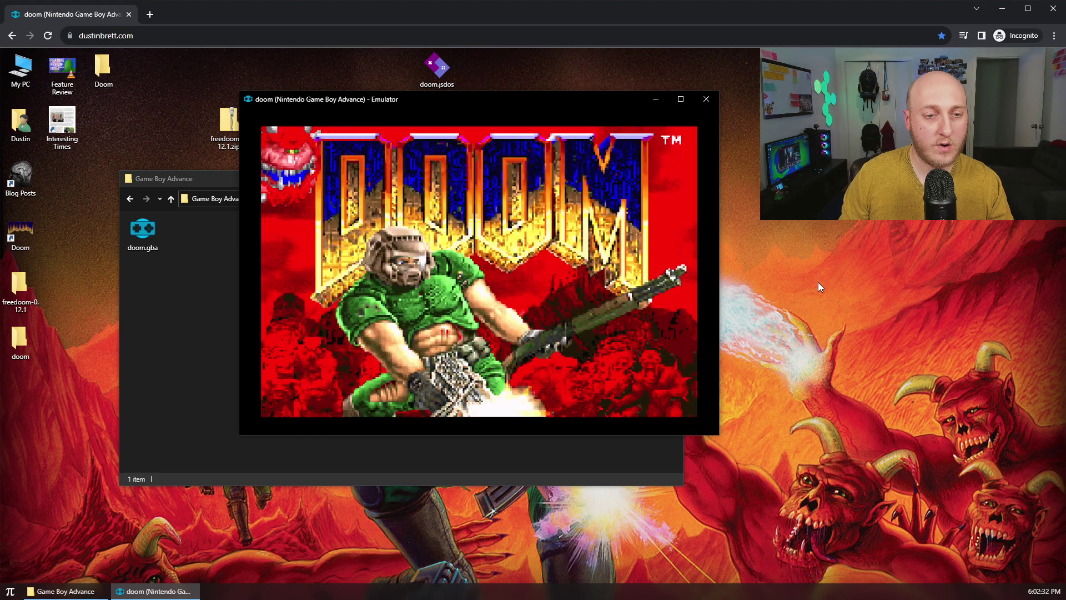
Start a new Game Boy Advance Doom game with the Knee Deep in the Dead episode and the preselected skill level
key("Return")
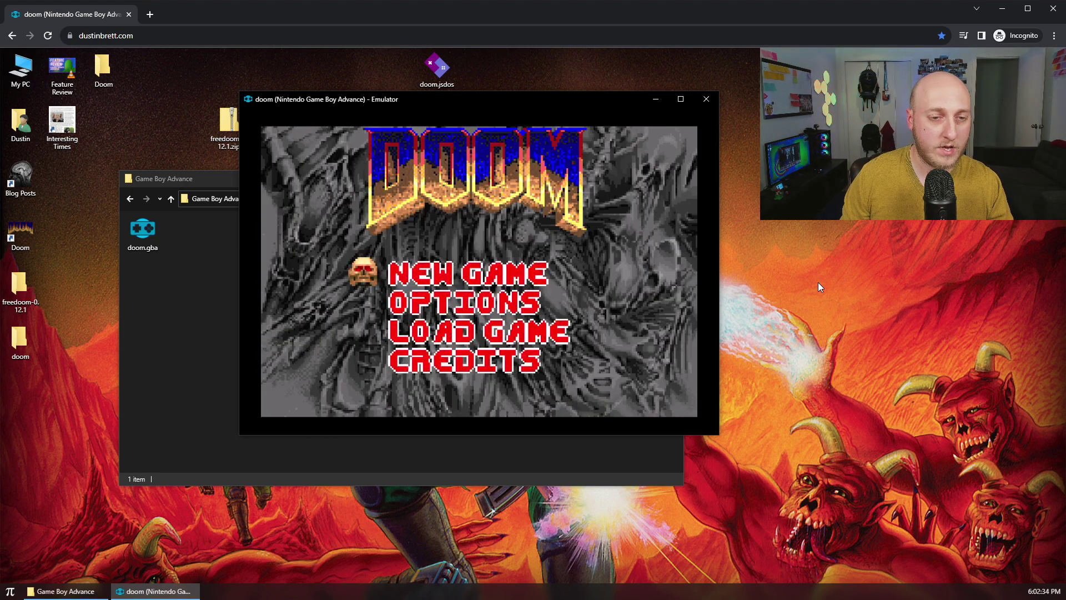
key("Return")
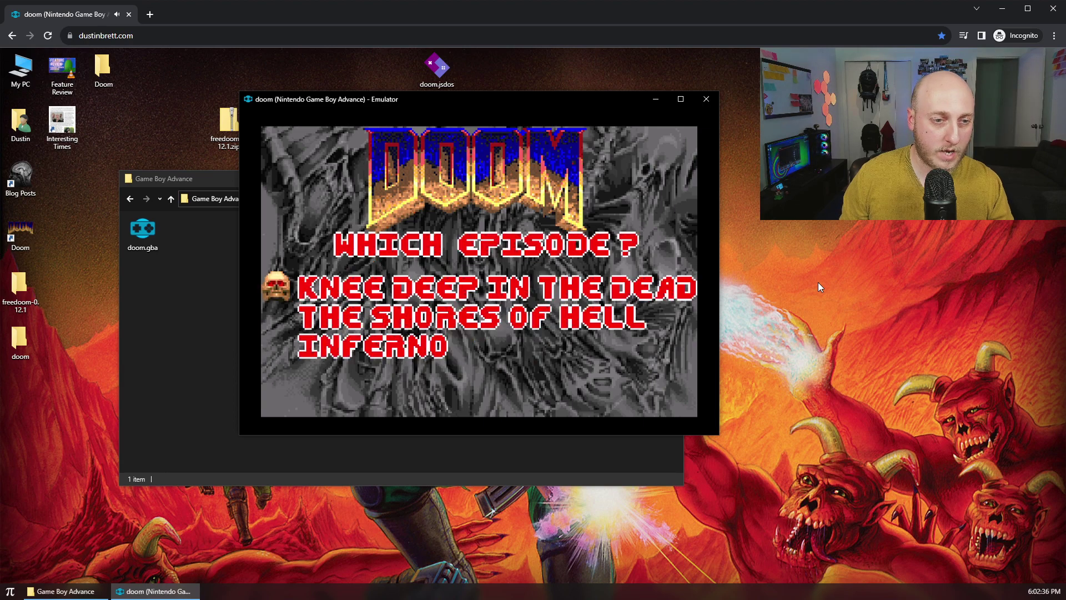
key("Return")
key("Return")
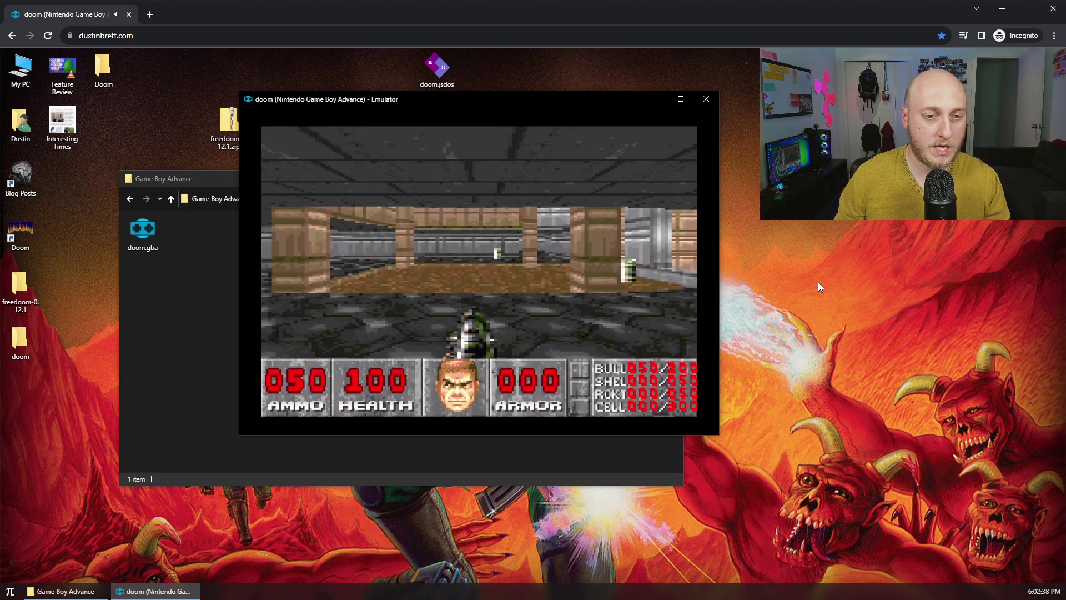
Walk out of the starting room past the barrel while firing the pistol, and go to the door beyond the corridor
key("Up")
key("x")
key("Right")
key("Right")
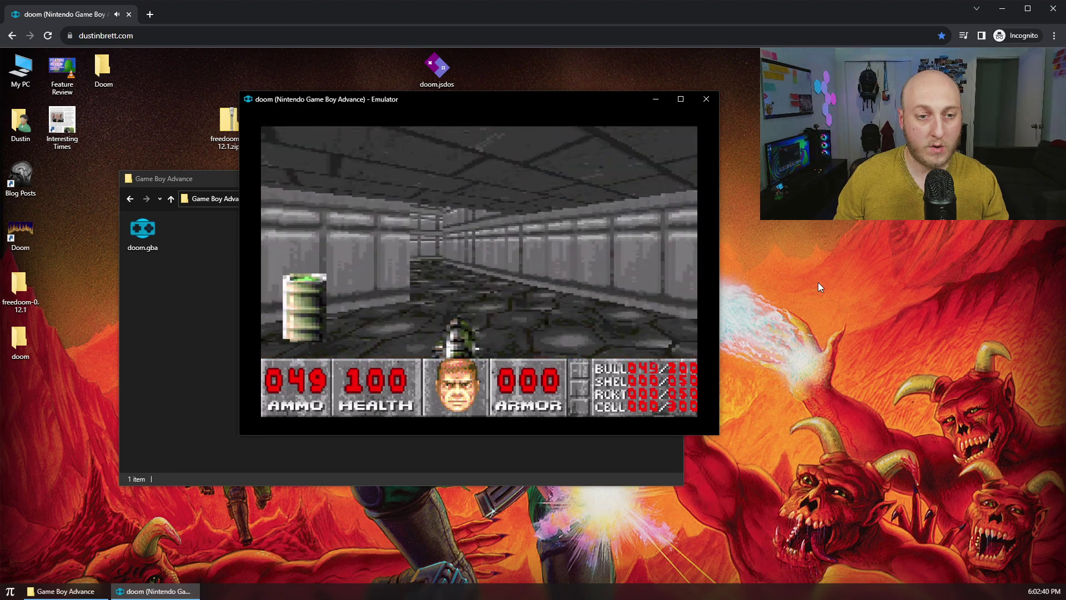
key("Left")
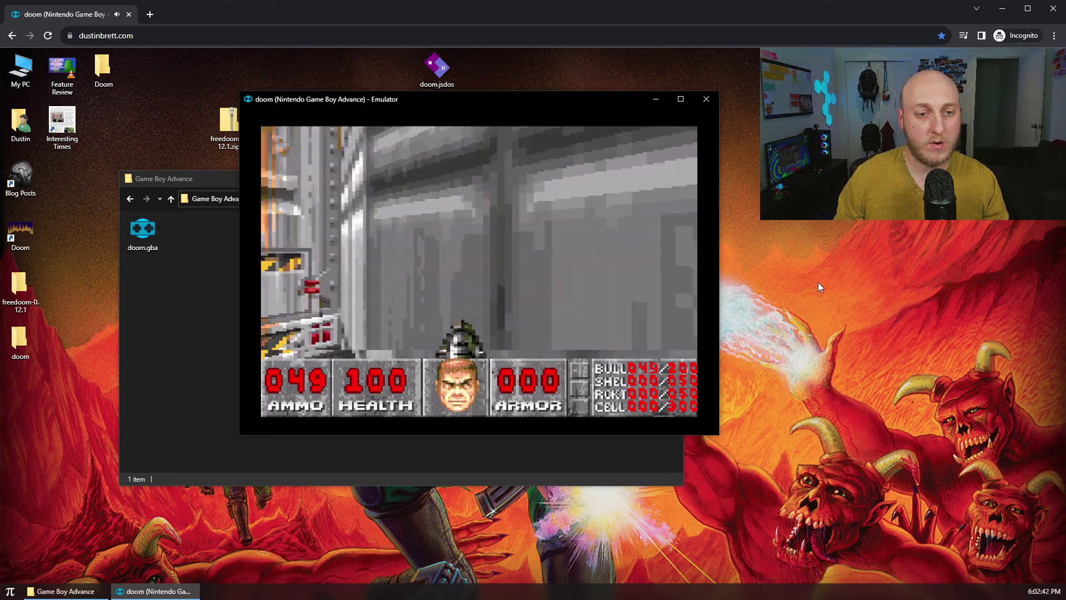
key("x")
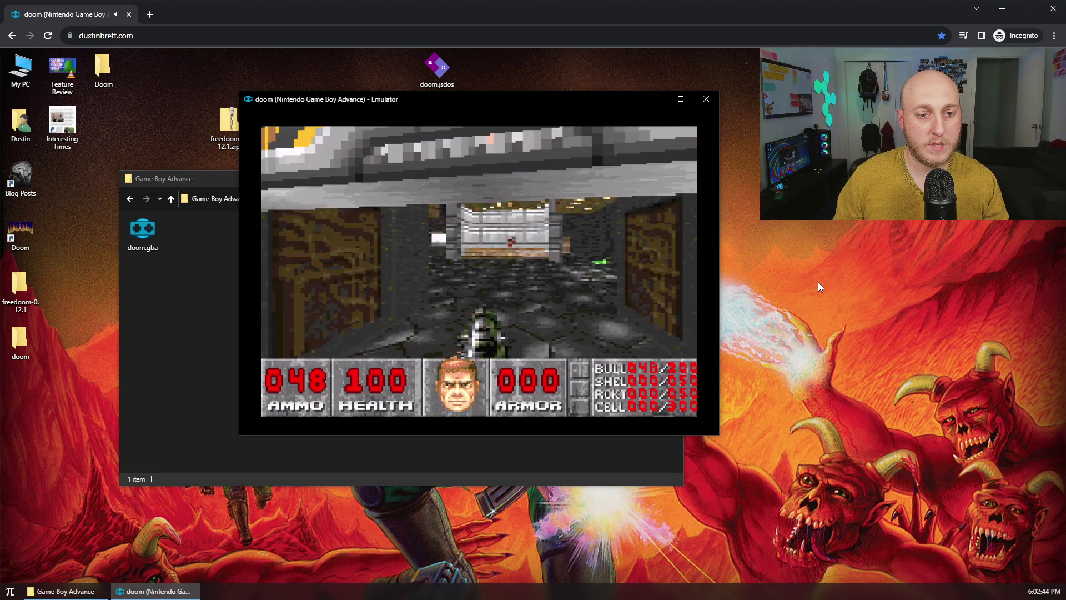
Advance through the open door and cross the room with the green toxic pools to the metal door at its far end
key("Up")
key("Right")
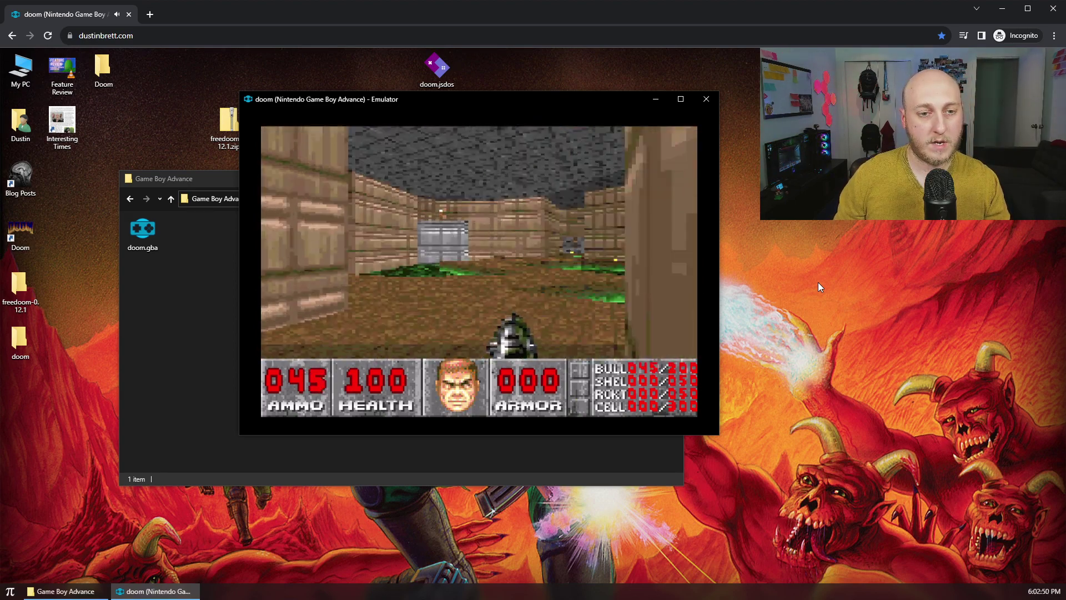
key("Up")
key("Right")
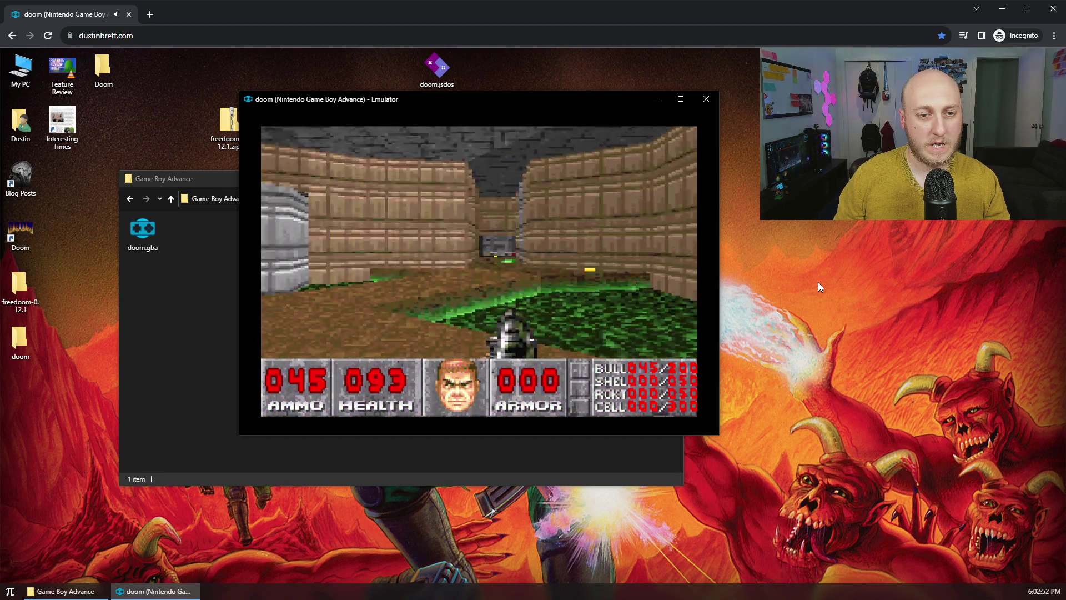
key("Up")
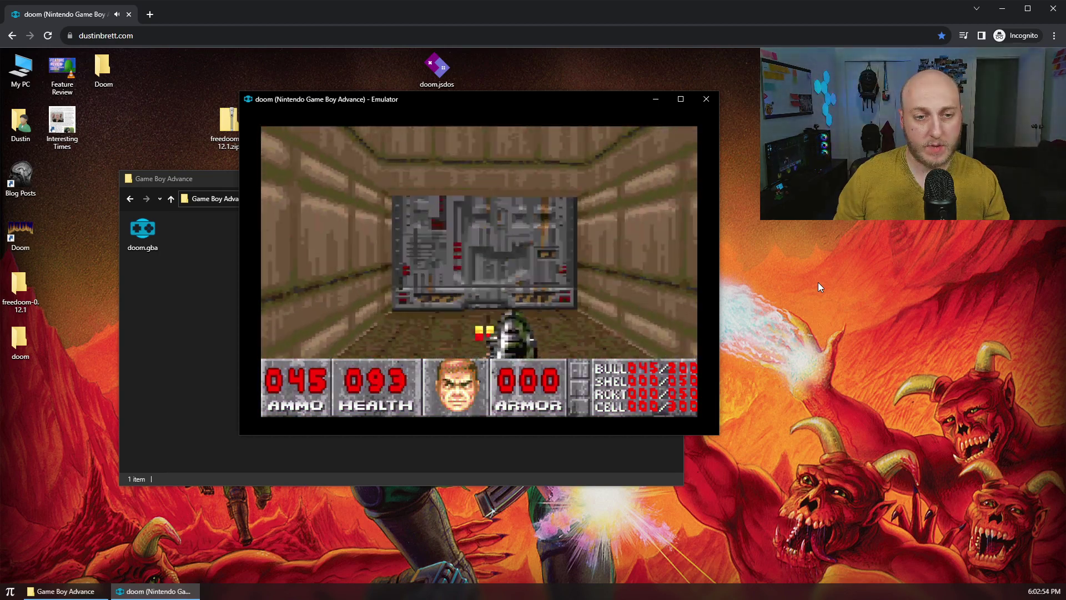
Pick up the shotgun shells, open the metal door and walk on through the next room
key("Up")
key("z")
key("Left")
key("Up")
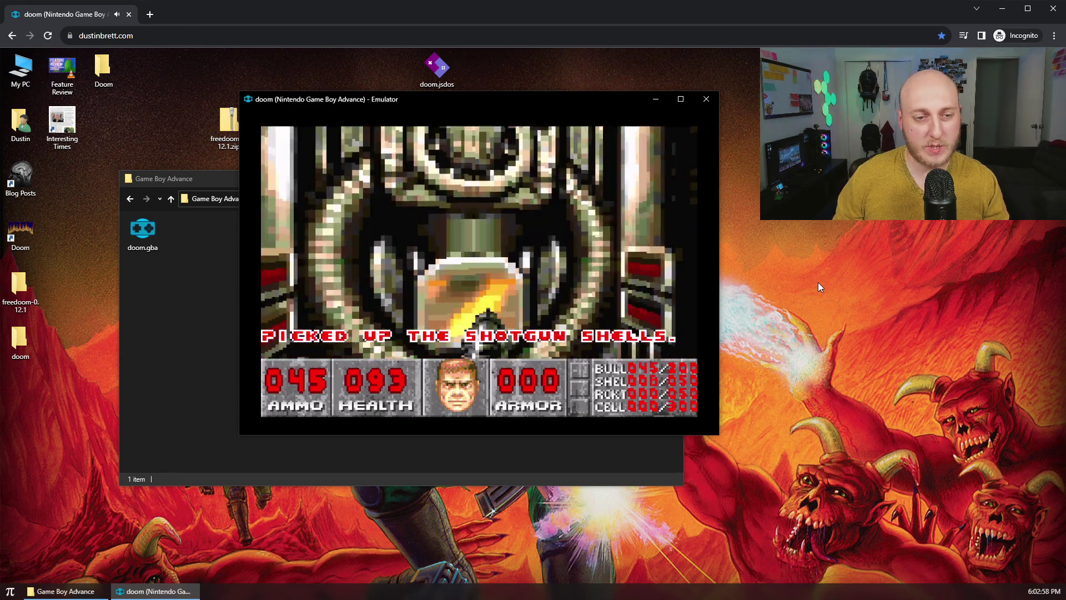
Proceed to the exit, finish the Hangar level and close the Game Boy Advance emulator
key("z")
key("Up")
key("Right")
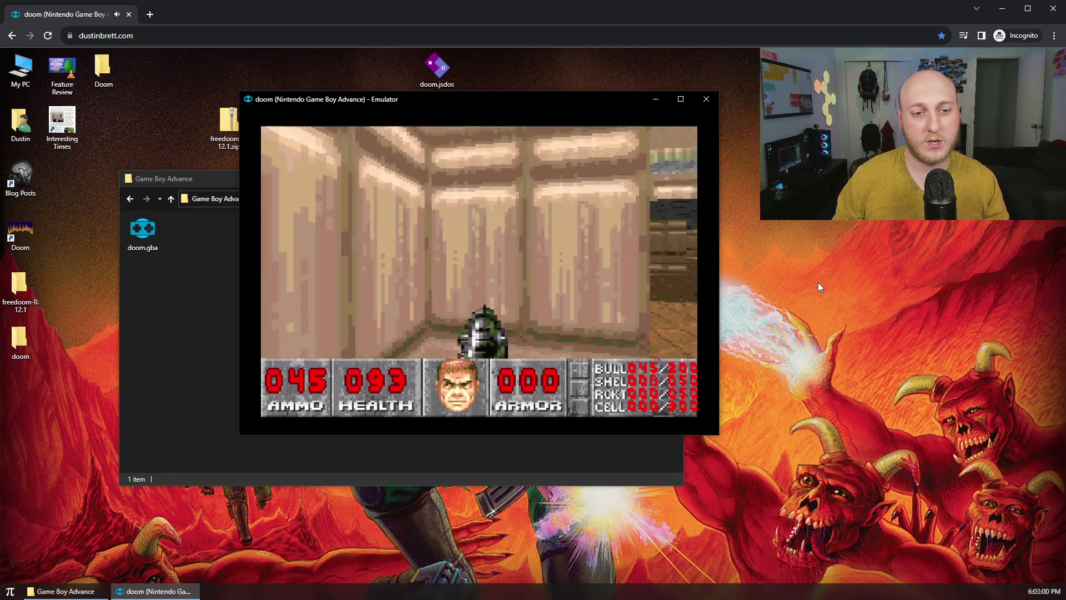
key("Right")
key("Up")
key("z")
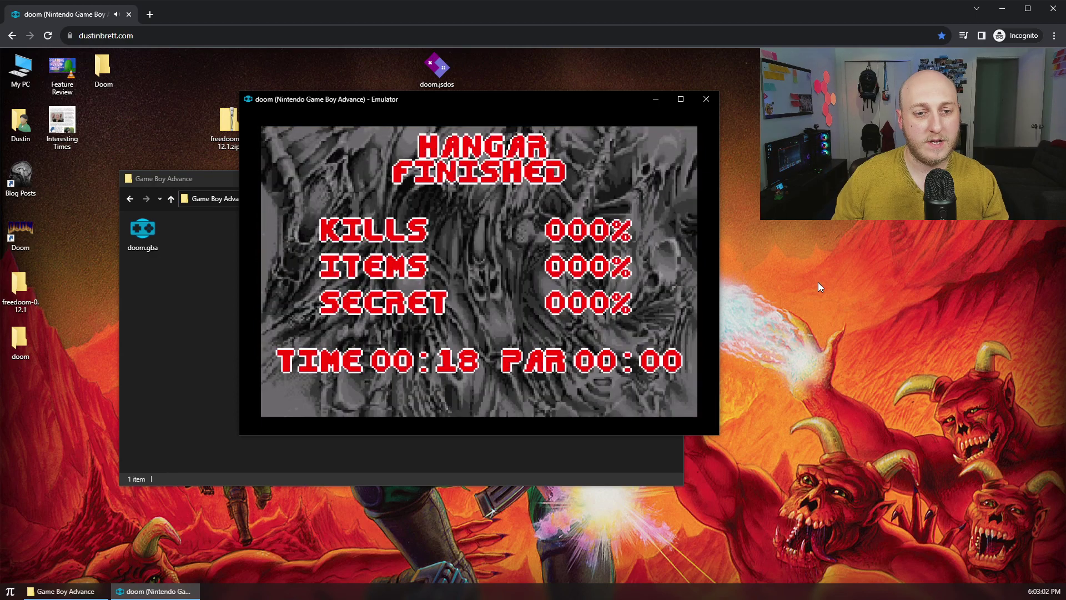
left_click(704, 102)
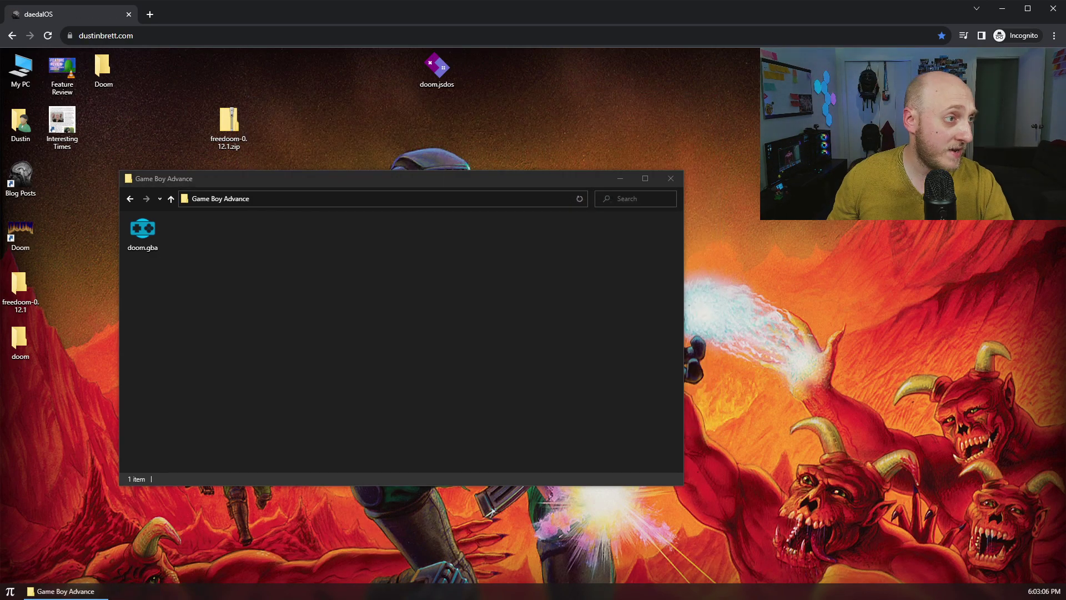